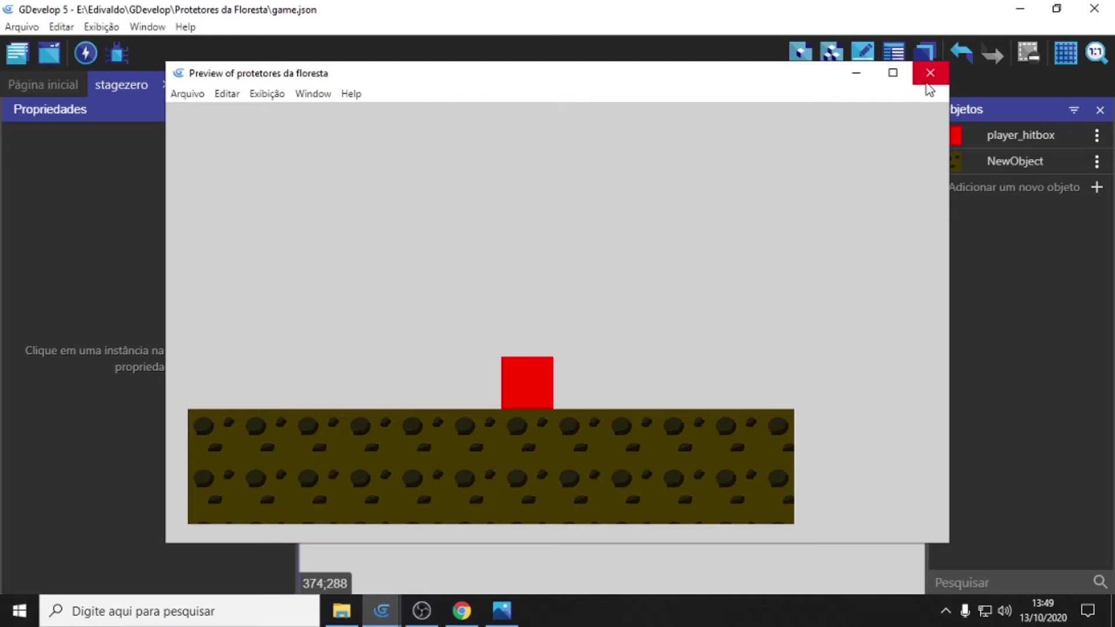
Step: Close the game preview and create a new sprite object named player_saci in the scene
{"action": "left_click", "coordinate": [924, 72]}
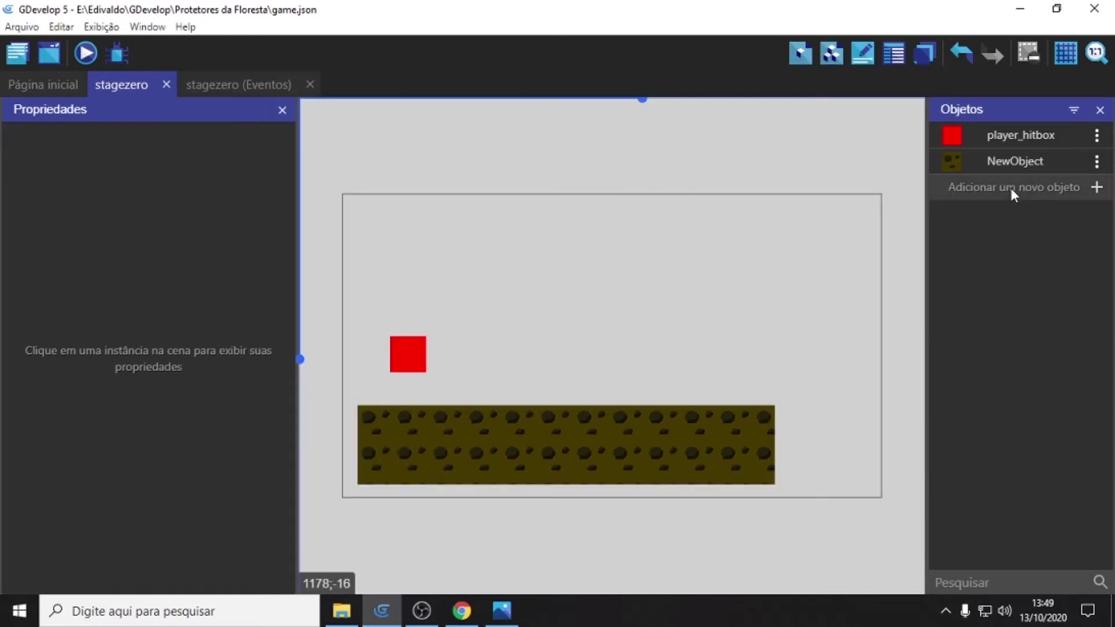
{"action": "left_click", "coordinate": [972, 186]}
{"action": "left_click", "coordinate": [328, 137]}
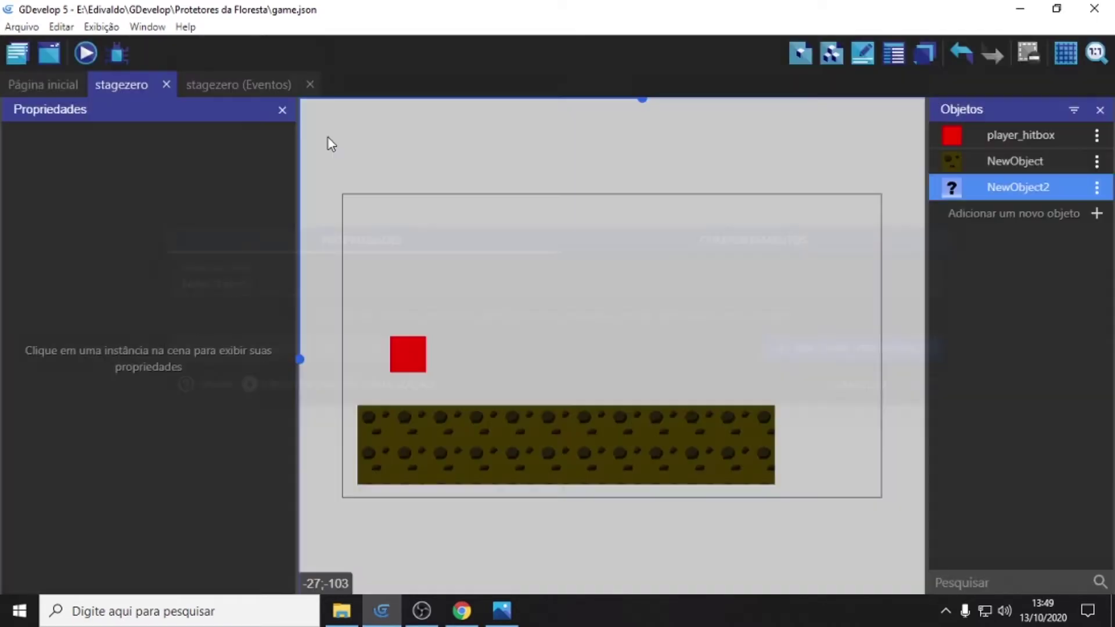
{"action": "left_click_drag", "start_coordinate": [260, 285], "coordinate": [180, 283]}
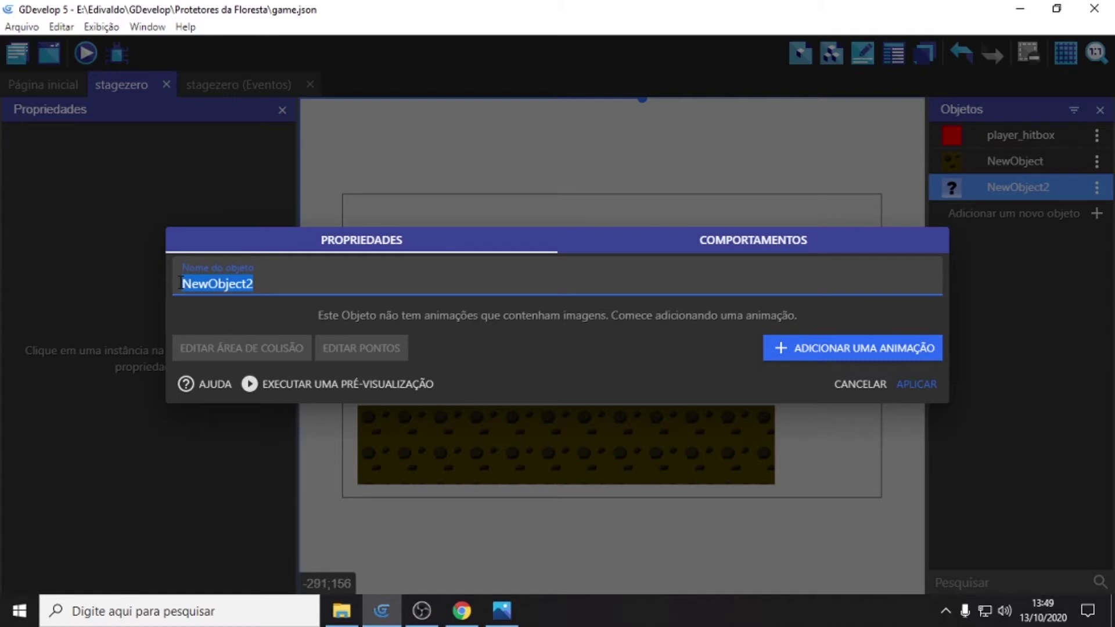
{"action": "type", "text": "player"}
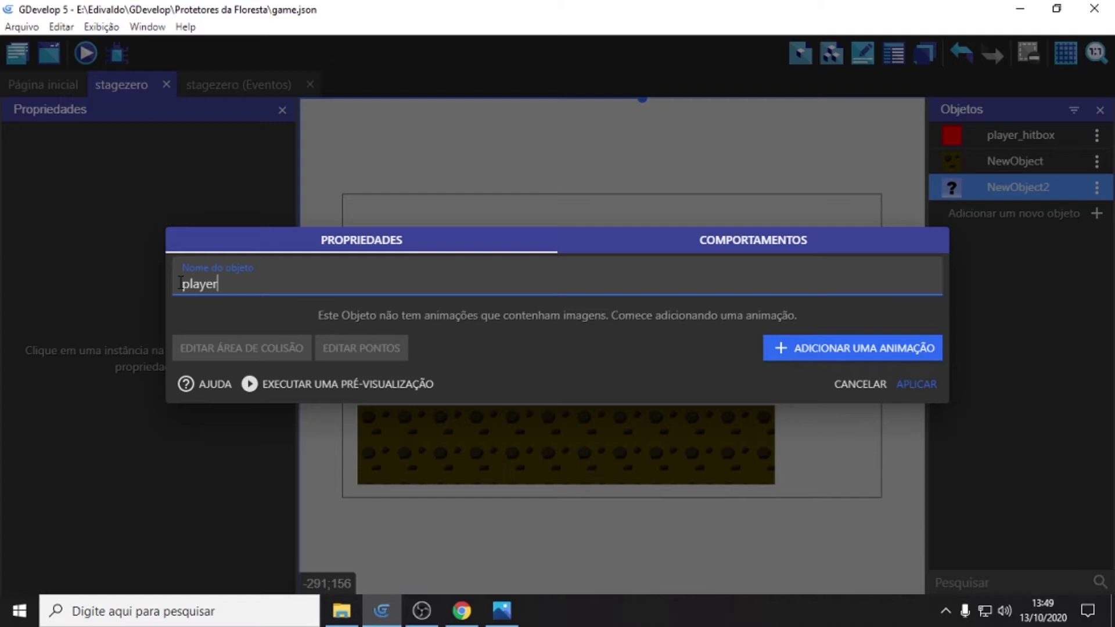
{"action": "type", "text": "_saci"}
{"action": "key", "text": "Return"}
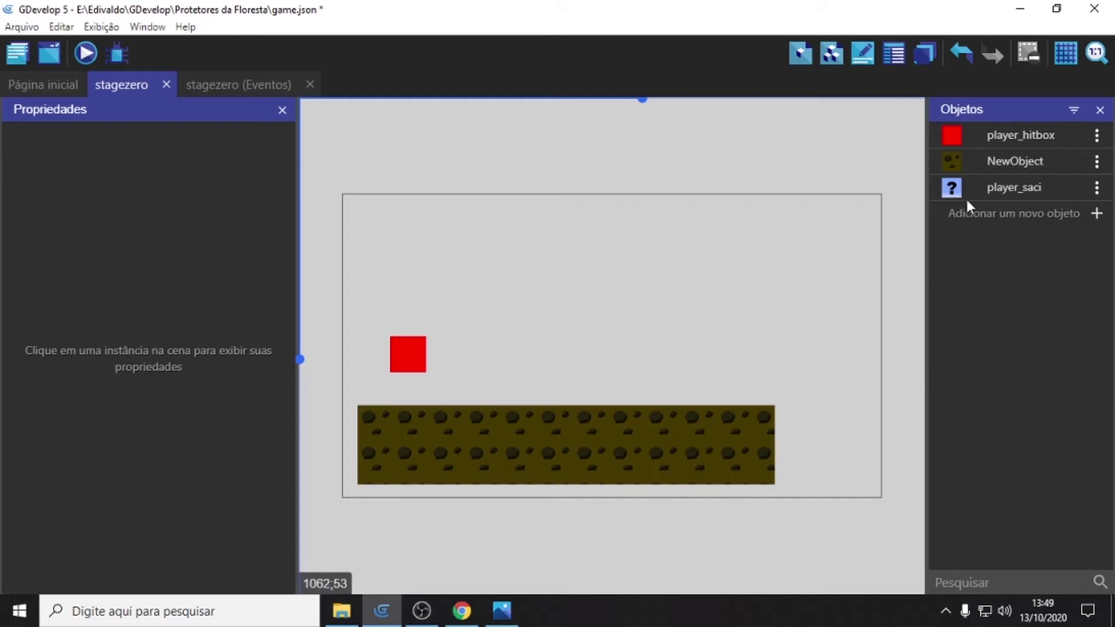
Step: Add an animation to the player_saci object
{"action": "double_click", "coordinate": [1008, 191]}
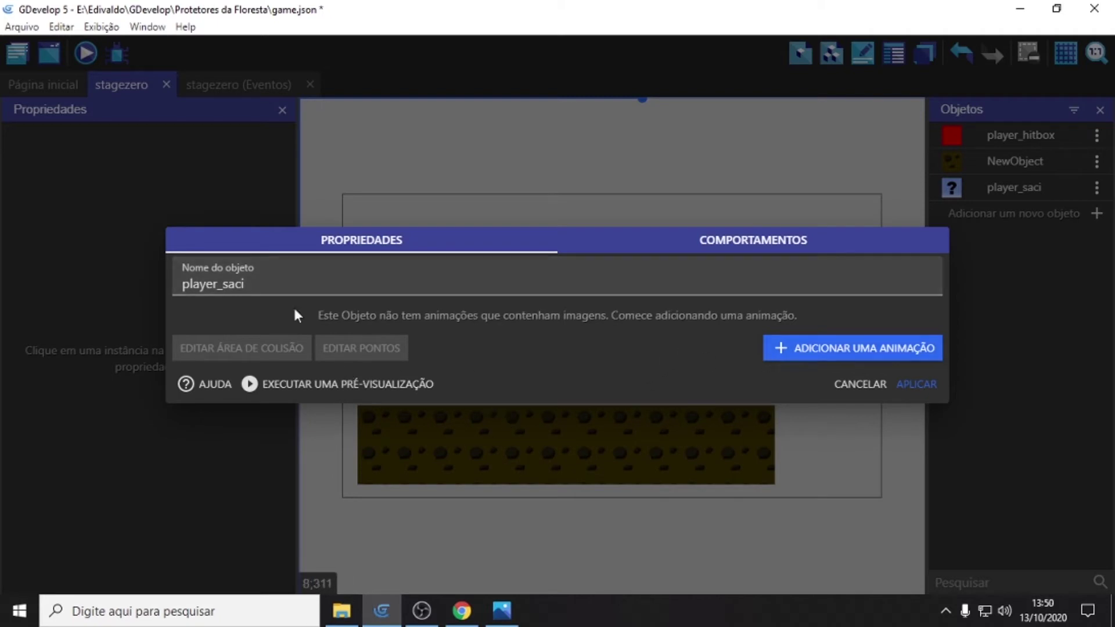
{"action": "left_click", "coordinate": [801, 347]}
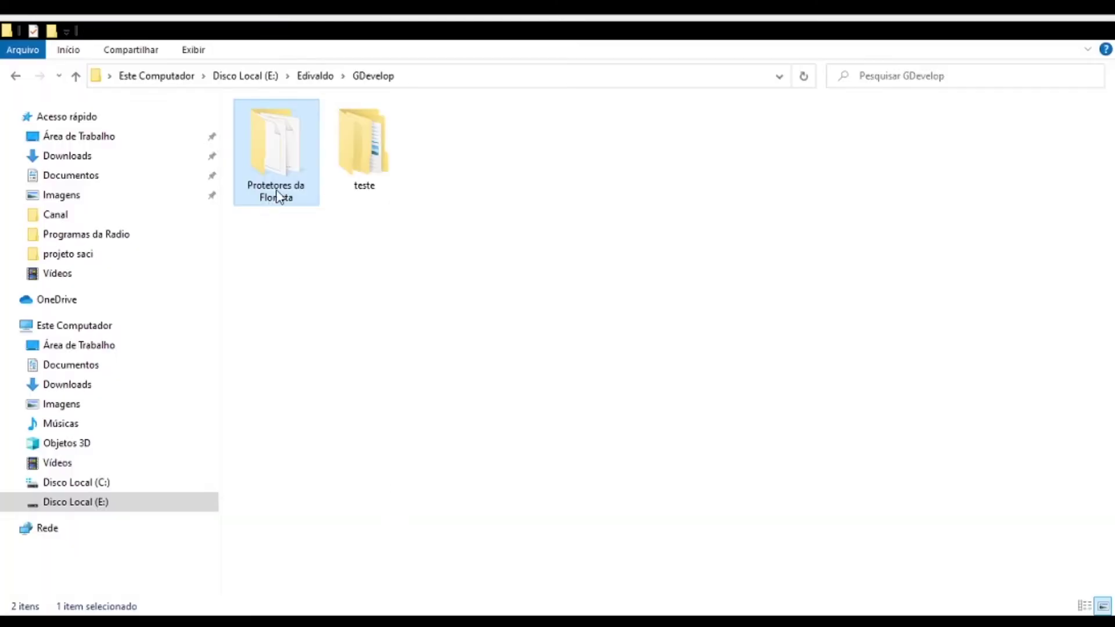
Step: Switch to File Explorer and examine the saci sprite images in the Protetores da Floresta project's assets/sprites/players folder
{"action": "double_click", "coordinate": [287, 156]}
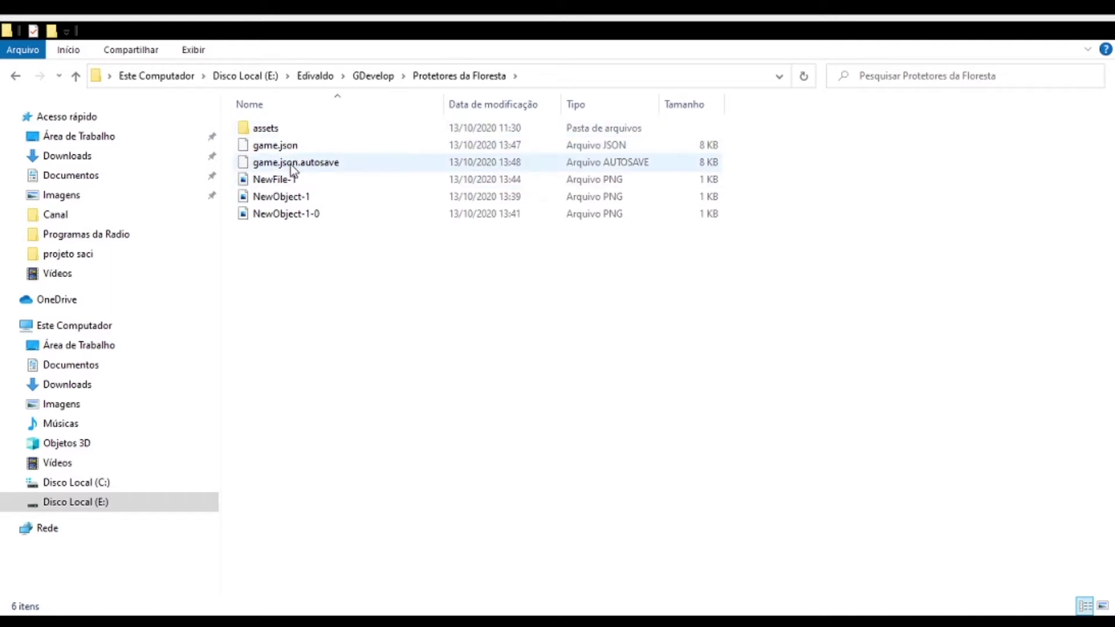
{"action": "left_click", "coordinate": [271, 133]}
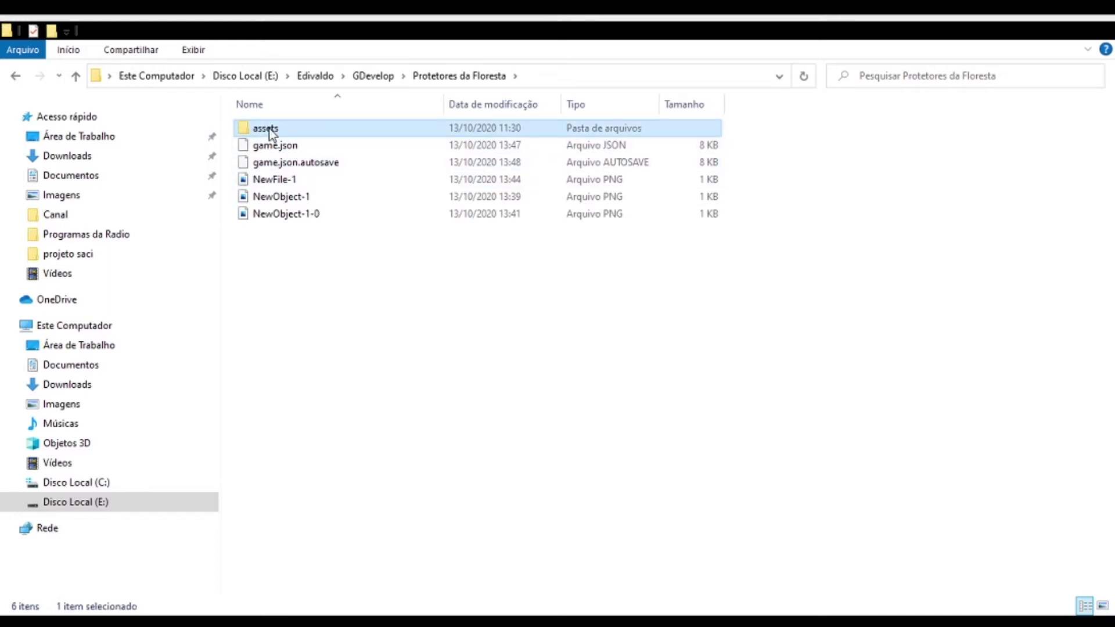
{"action": "double_click", "coordinate": [271, 131]}
{"action": "left_click", "coordinate": [272, 132]}
{"action": "double_click", "coordinate": [272, 133]}
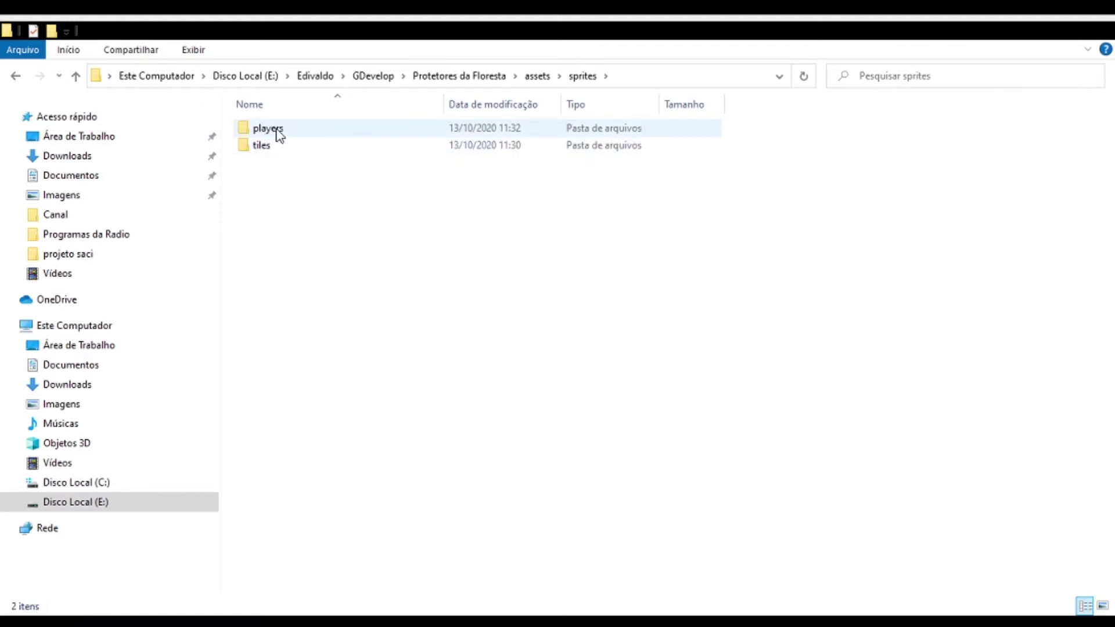
{"action": "double_click", "coordinate": [275, 133]}
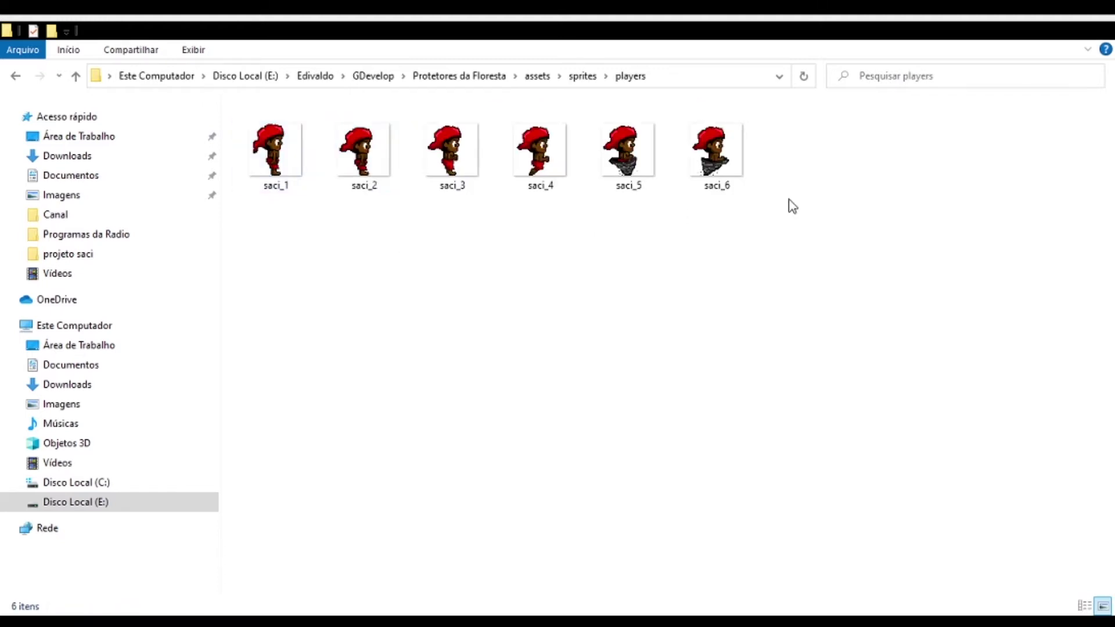
{"action": "double_click", "coordinate": [276, 161]}
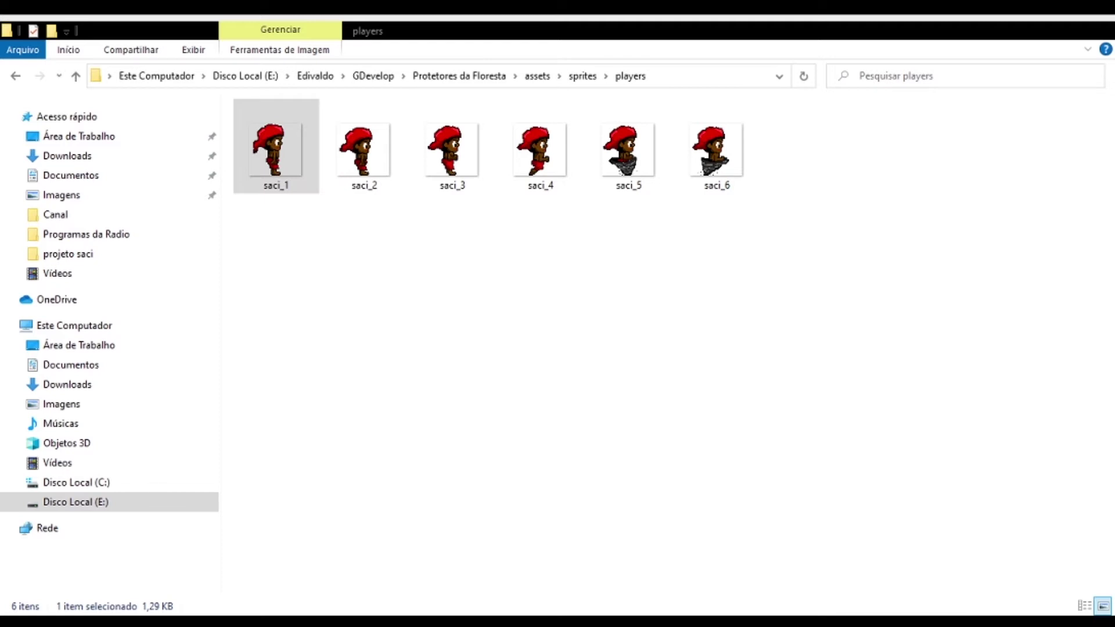
{"action": "left_click", "coordinate": [425, 421]}
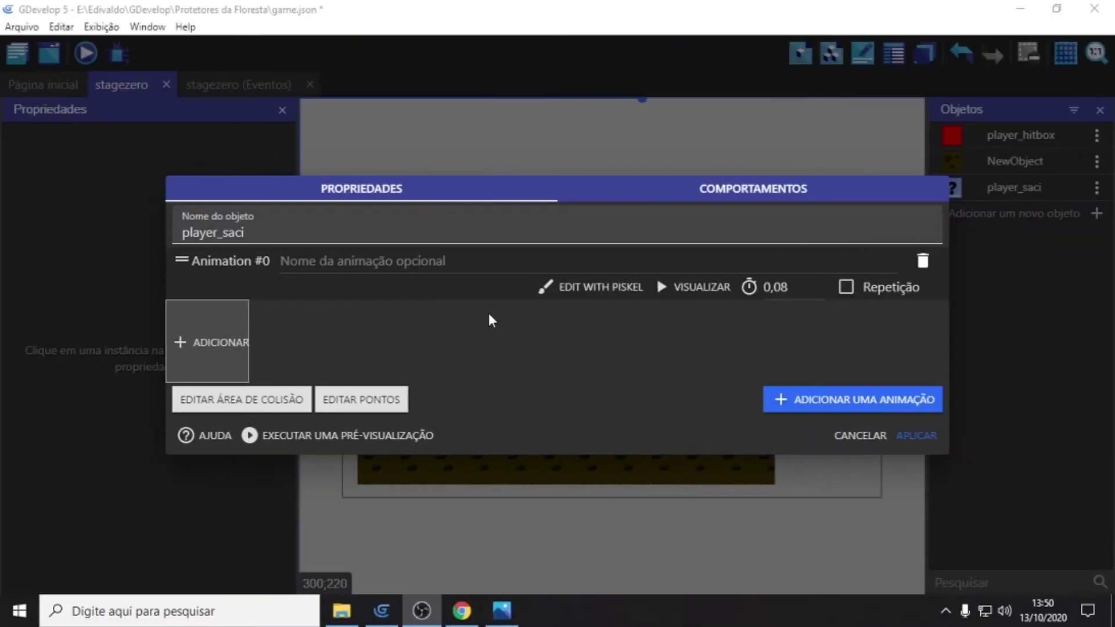
Step: Add saci_1 and saci_2 from the assets/sprites/players folder as frames of player_saci's first animation
{"action": "left_click", "coordinate": [228, 340]}
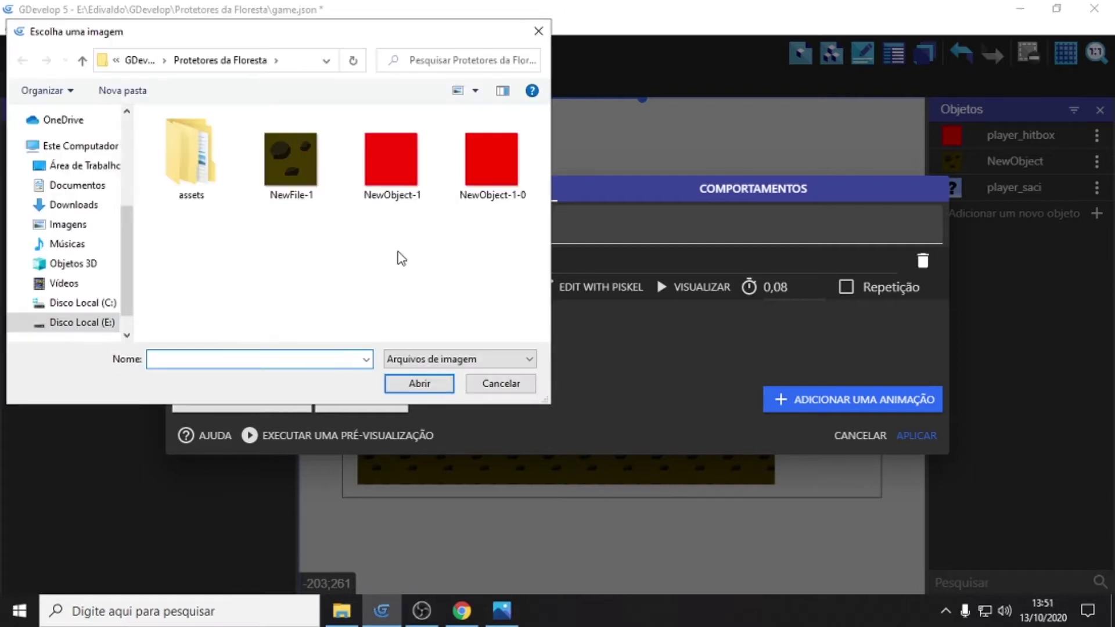
{"action": "double_click", "coordinate": [181, 168]}
{"action": "double_click", "coordinate": [198, 144]}
{"action": "double_click", "coordinate": [197, 144]}
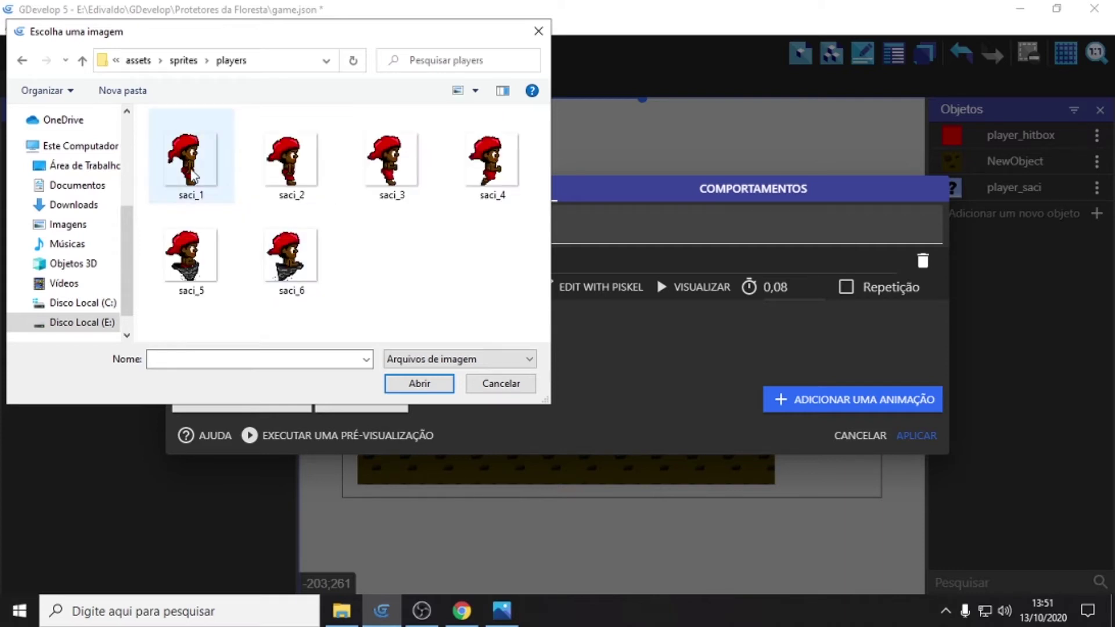
{"action": "left_click", "coordinate": [192, 171]}
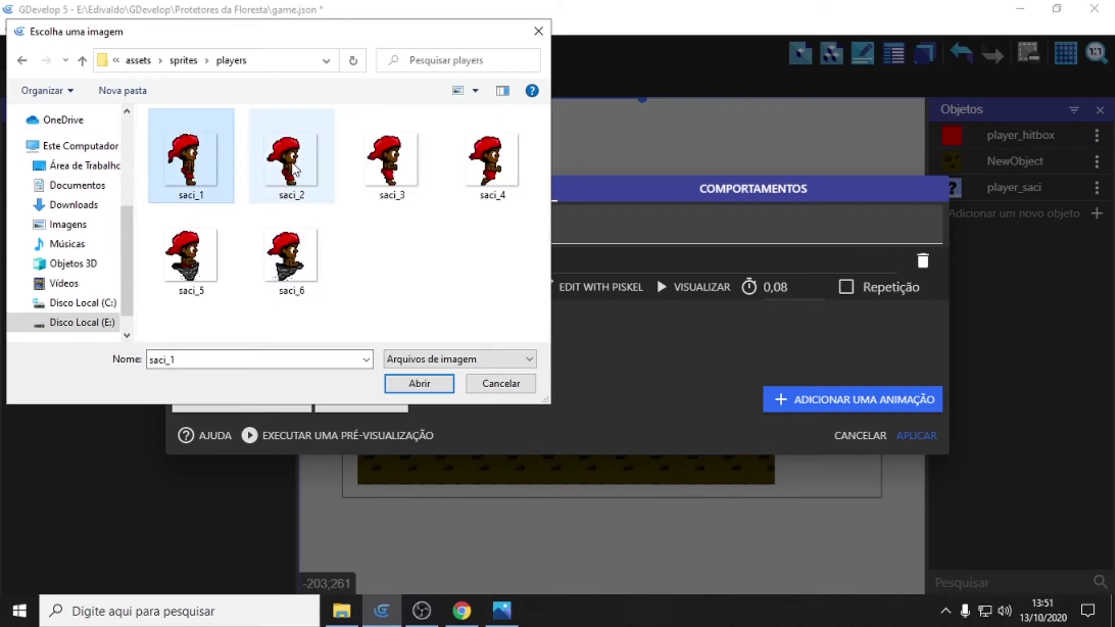
{"action": "left_click", "coordinate": [290, 168], "text": "ctrl"}
{"action": "left_click", "coordinate": [409, 384]}
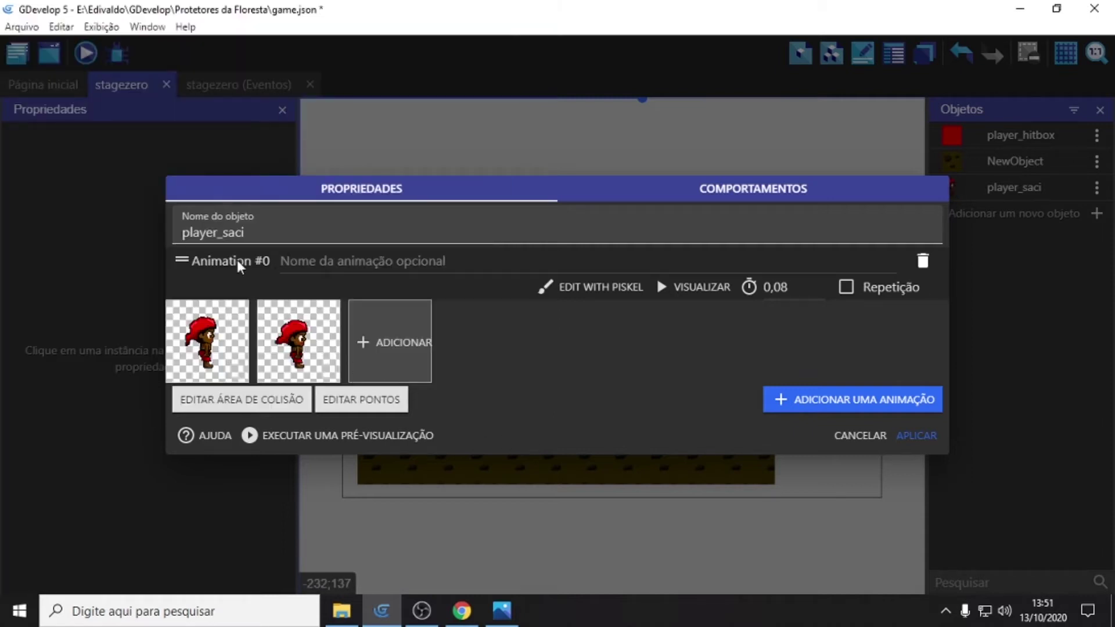
Step: Name the first animation idle and enable its repetition
{"action": "left_click", "coordinate": [282, 258]}
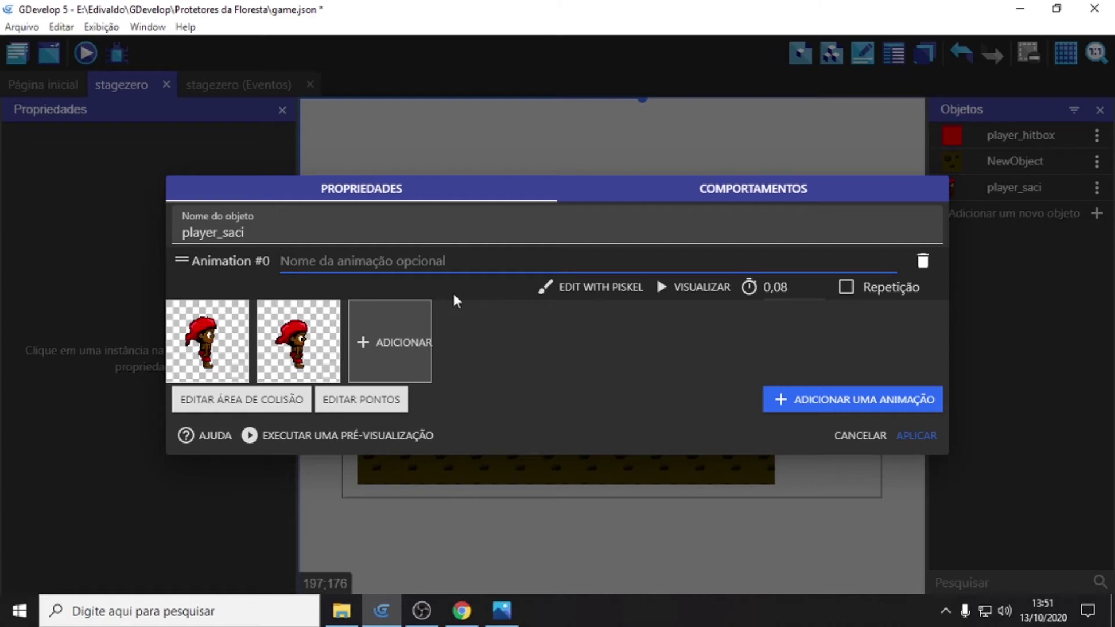
{"action": "type", "text": "idle"}
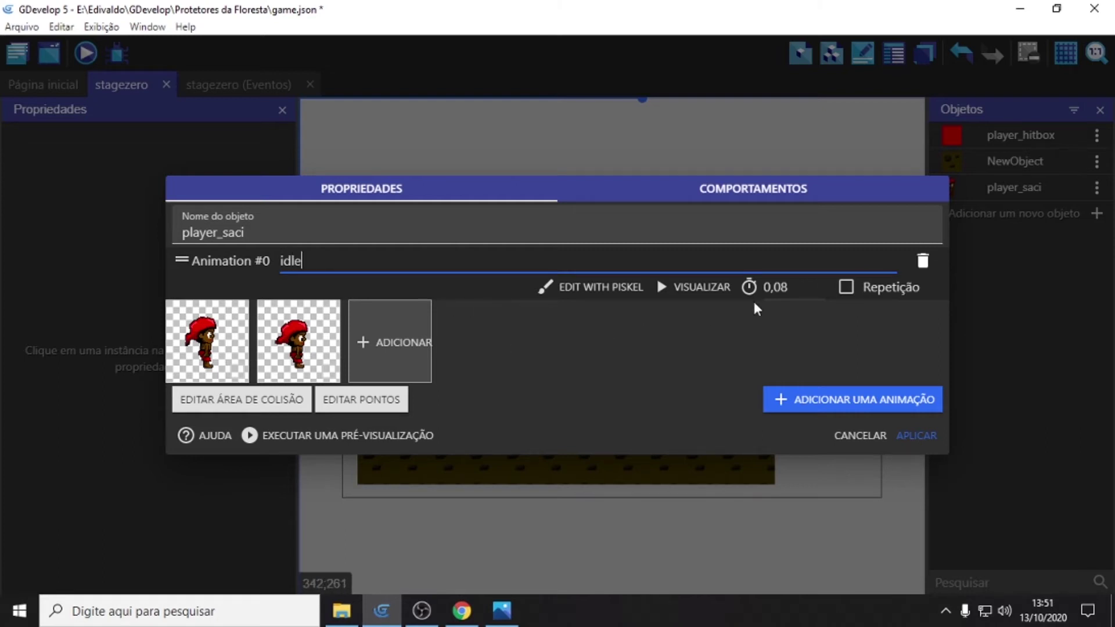
{"action": "left_click", "coordinate": [847, 287]}
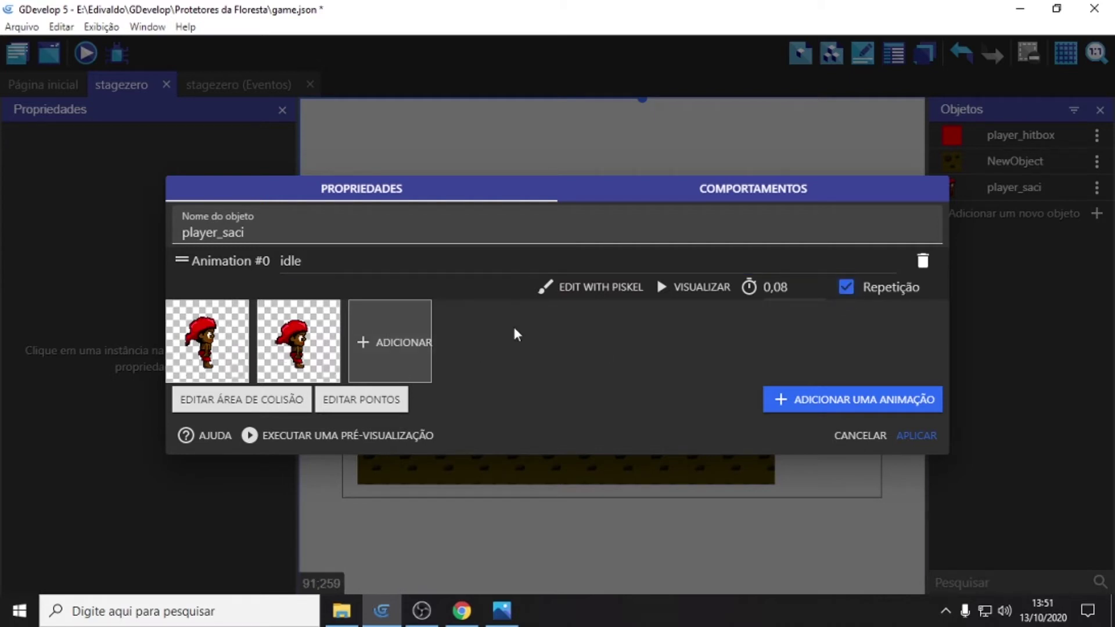
Step: Preview the idle animation and set its time between frames to 0,02
{"action": "left_click", "coordinate": [700, 290]}
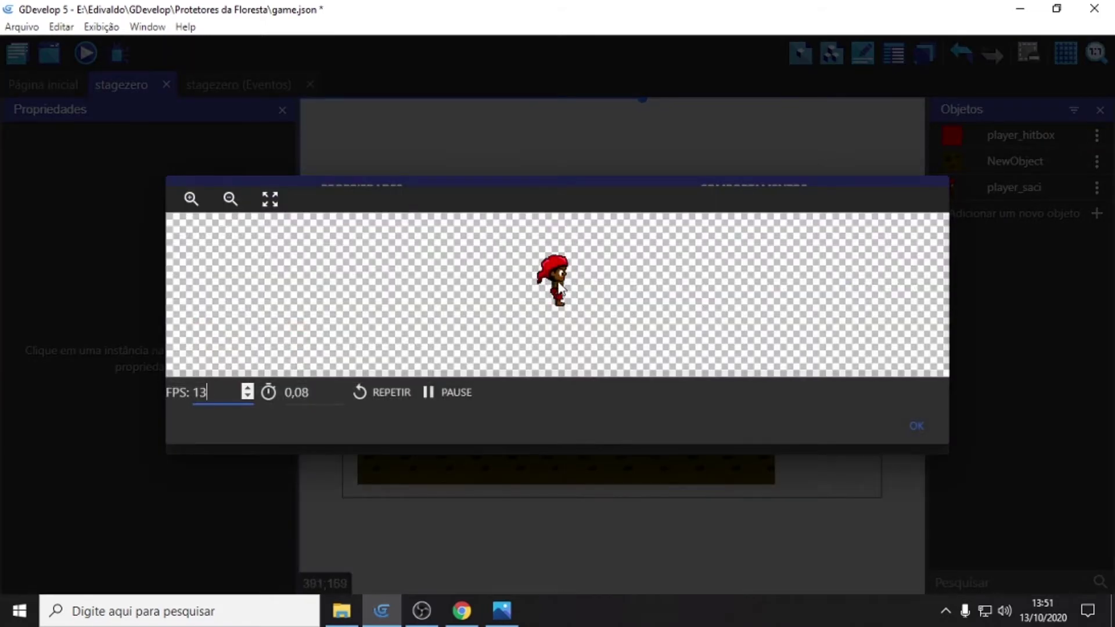
{"action": "left_click", "coordinate": [916, 426]}
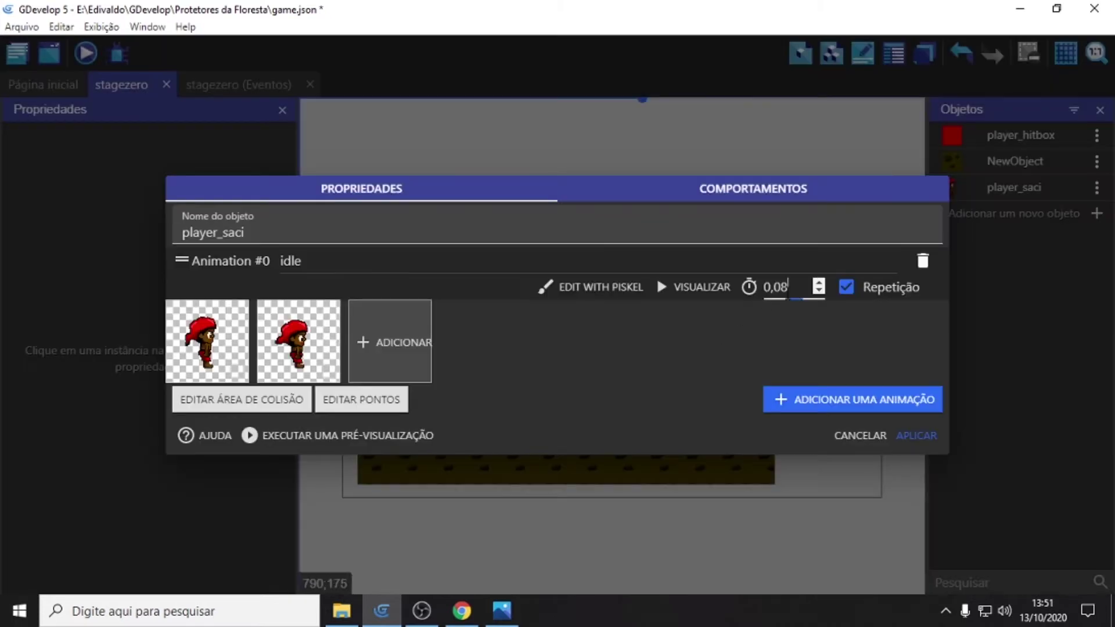
{"action": "key", "text": "shift+Left"}
{"action": "type", "text": "2"}
{"action": "left_click", "coordinate": [802, 301]}
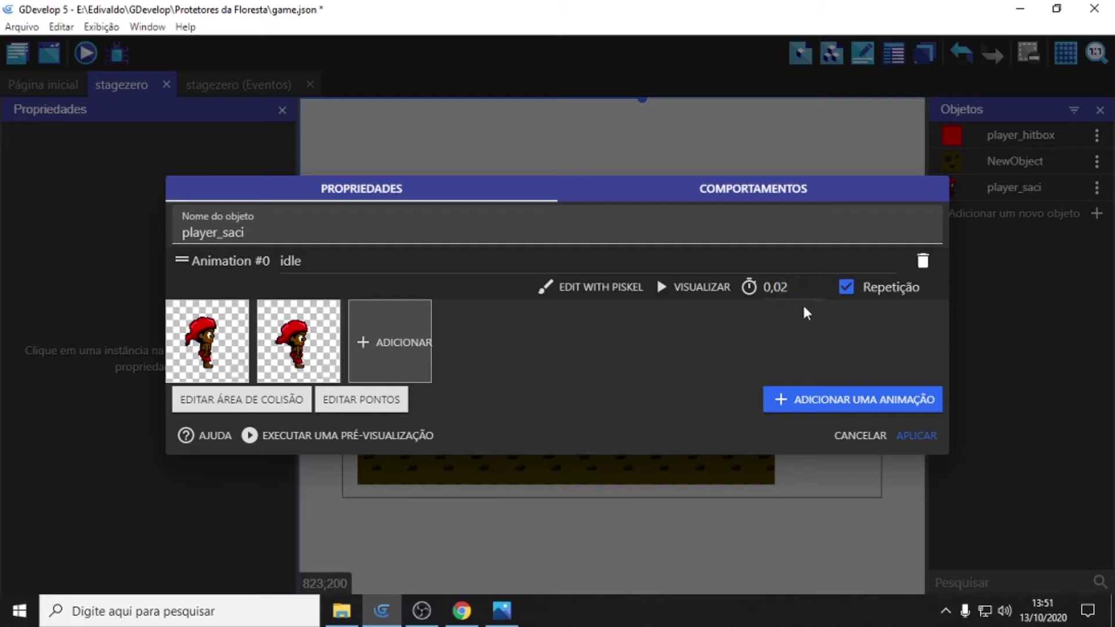
Step: Set the idle animation's time between frames to 0,25 while previewing it
{"action": "left_click", "coordinate": [685, 289]}
{"action": "left_click", "coordinate": [299, 393]}
{"action": "double_click", "coordinate": [299, 392]}
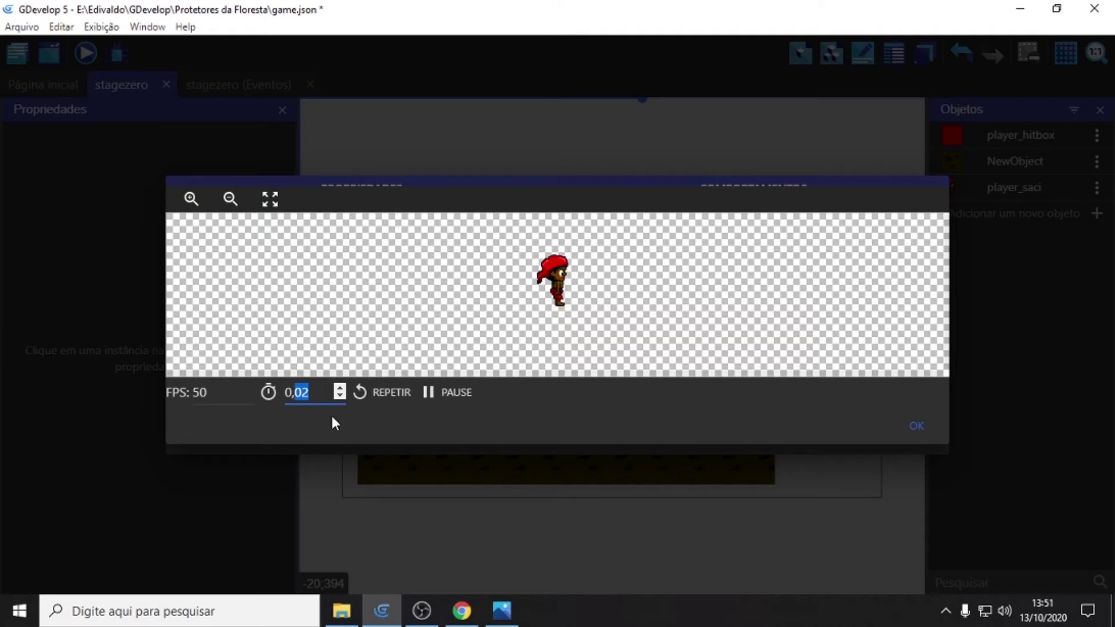
{"action": "type", "text": "25"}
{"action": "left_click", "coordinate": [916, 425]}
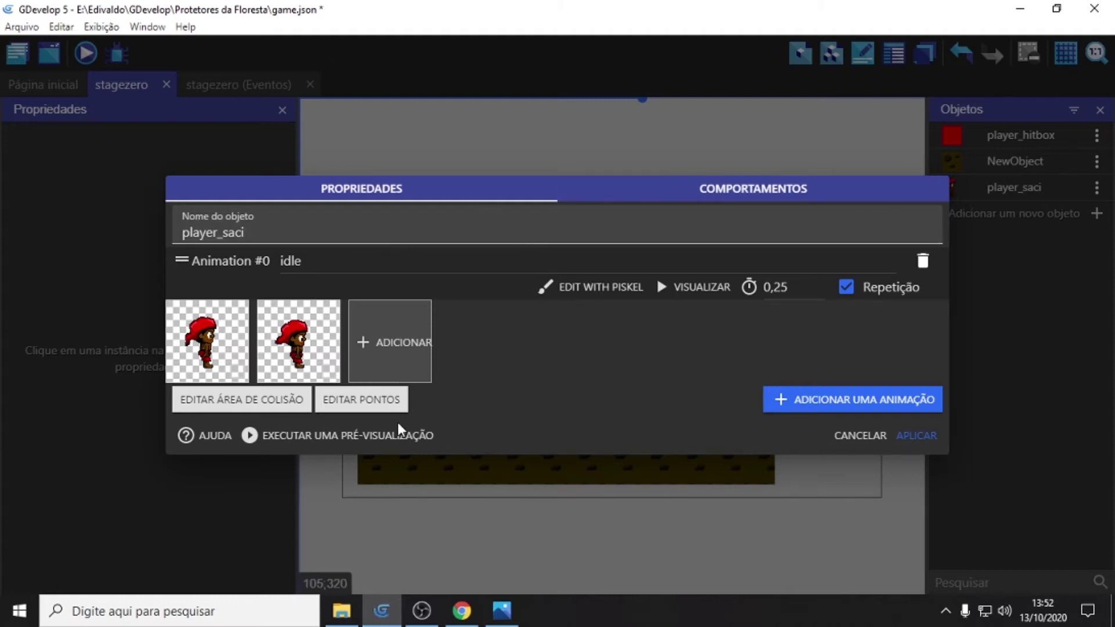
Step: Add a second animation to player_saci using saci_3 and saci_4 as its frames
{"action": "left_click", "coordinate": [834, 401]}
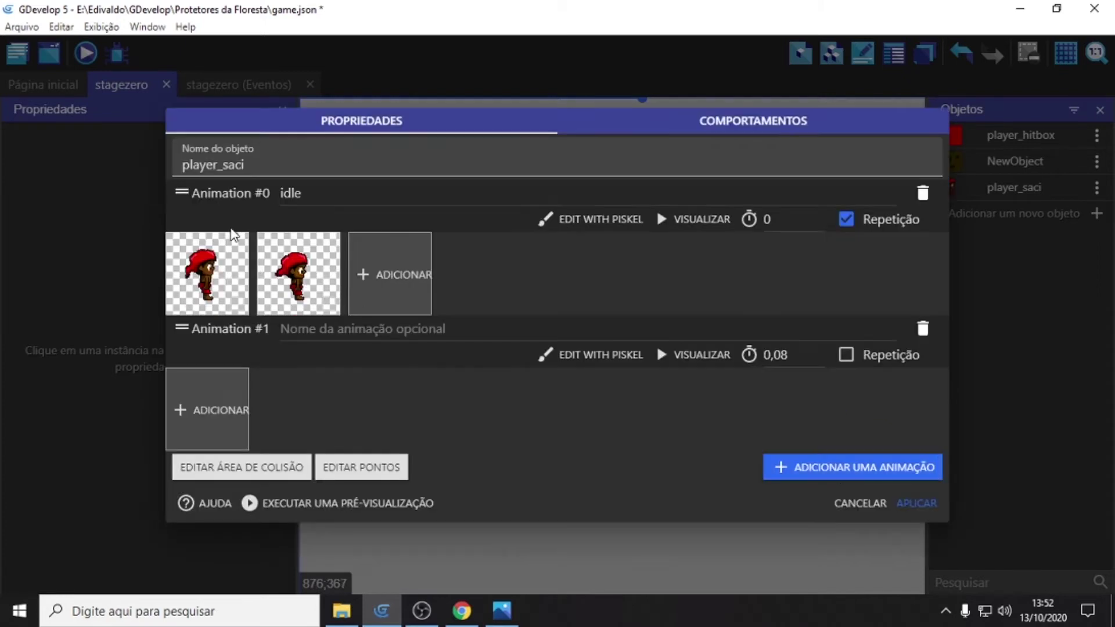
{"action": "left_click", "coordinate": [217, 410]}
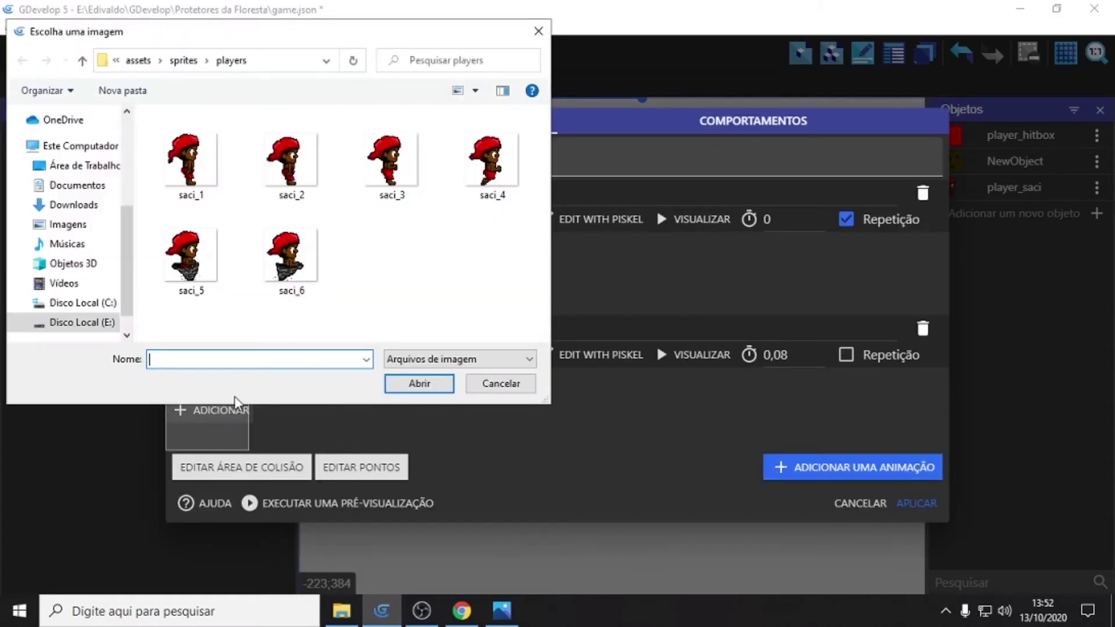
{"action": "left_click", "coordinate": [412, 177]}
{"action": "left_click", "coordinate": [493, 171], "text": "ctrl"}
{"action": "left_click", "coordinate": [406, 372]}
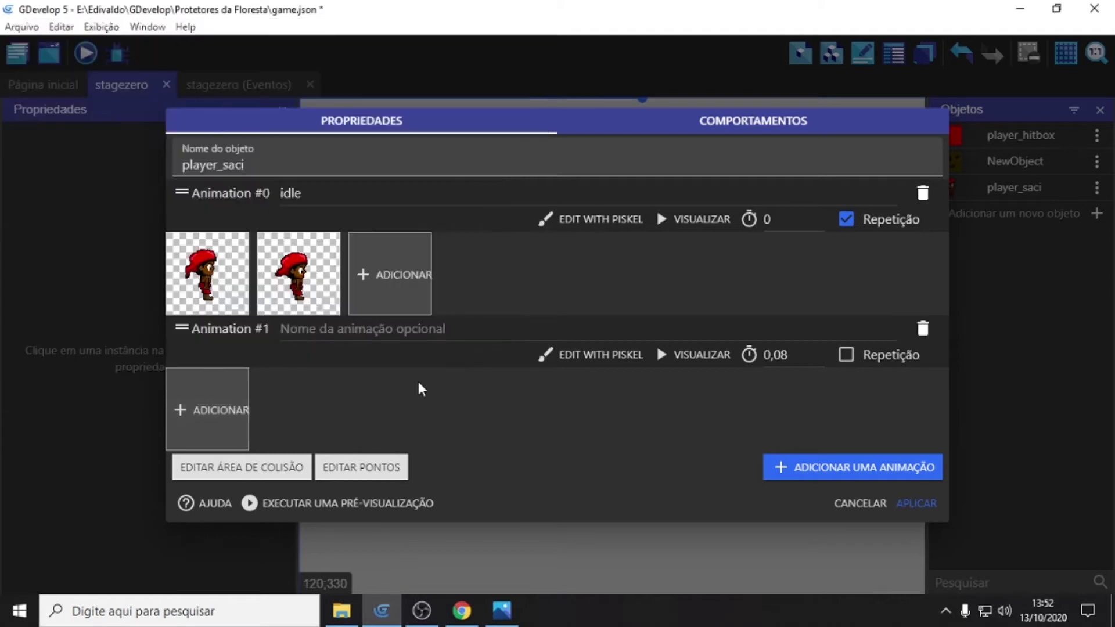
Step: Set the second animation to 0,25 between frames with repetition enabled, preview it and apply the changes to player_saci
{"action": "left_click", "coordinate": [781, 355]}
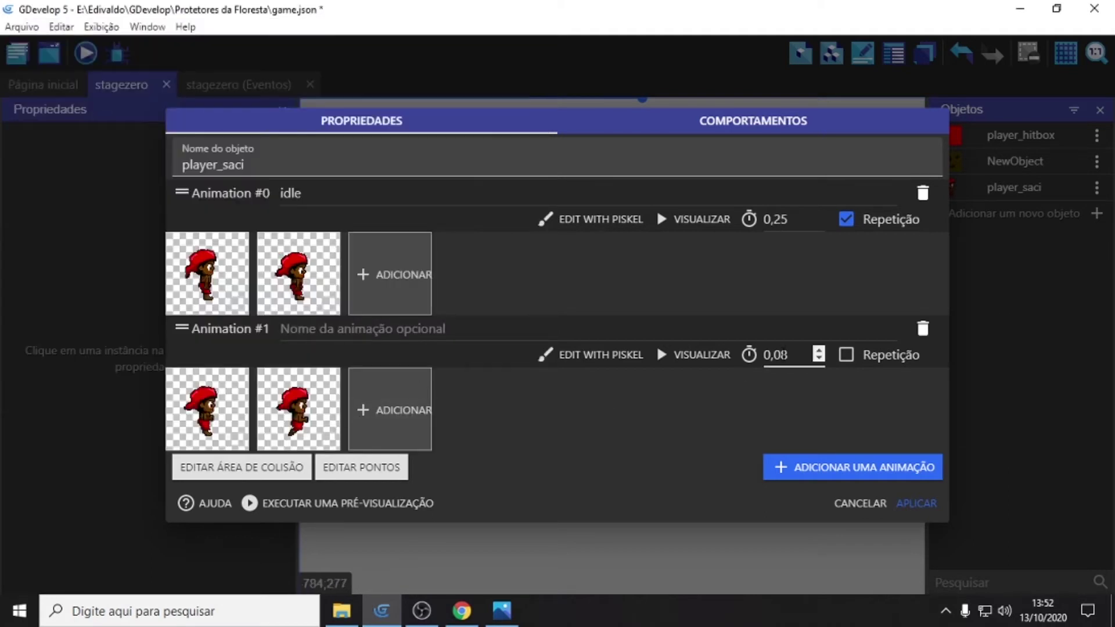
{"action": "left_click_drag", "start_coordinate": [788, 355], "coordinate": [776, 361]}
{"action": "type", "text": "25"}
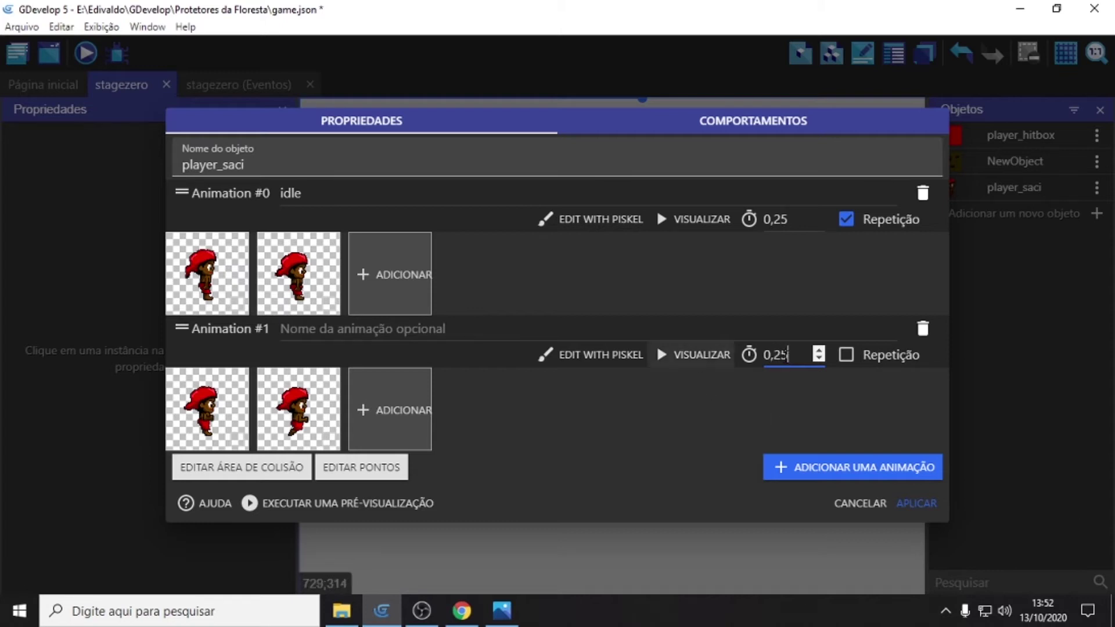
{"action": "left_click", "coordinate": [846, 355]}
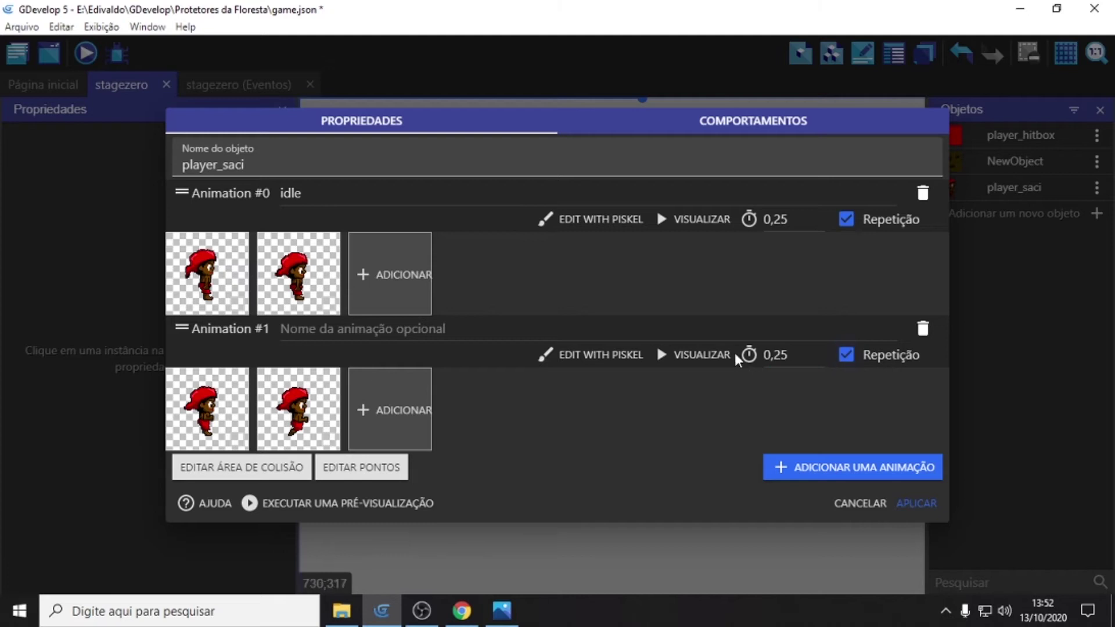
{"action": "left_click", "coordinate": [701, 355]}
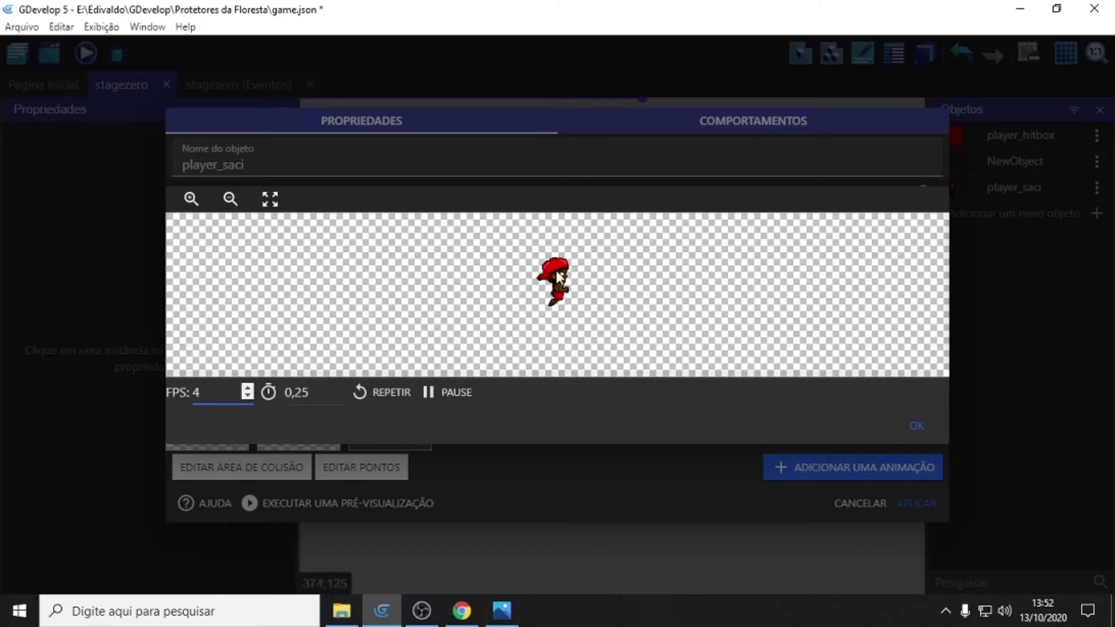
{"action": "left_click", "coordinate": [917, 425]}
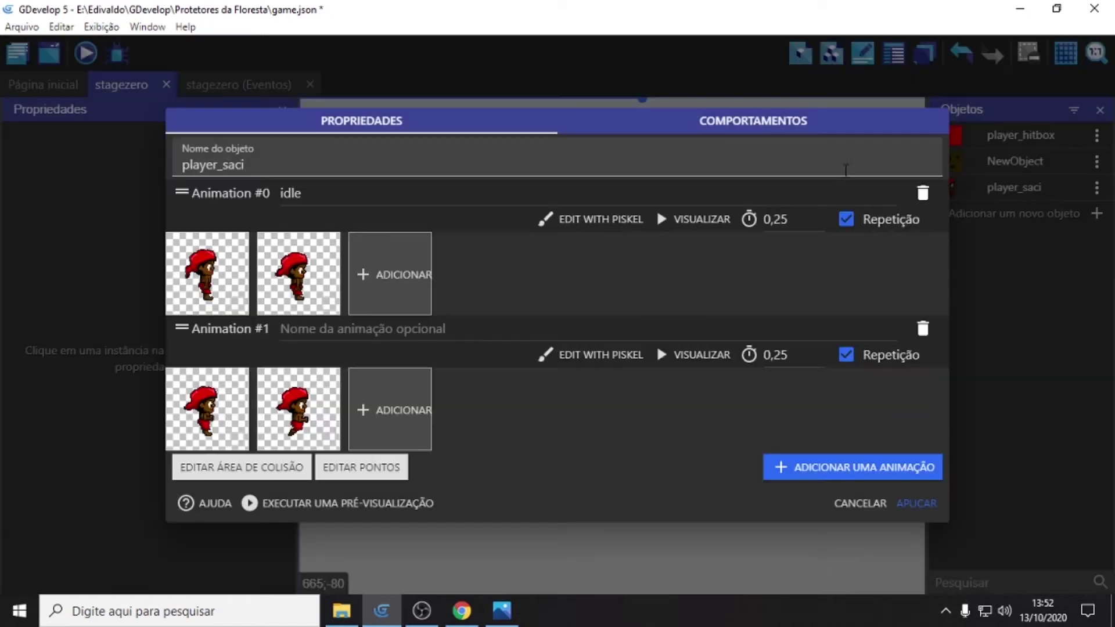
{"action": "left_click", "coordinate": [932, 502]}
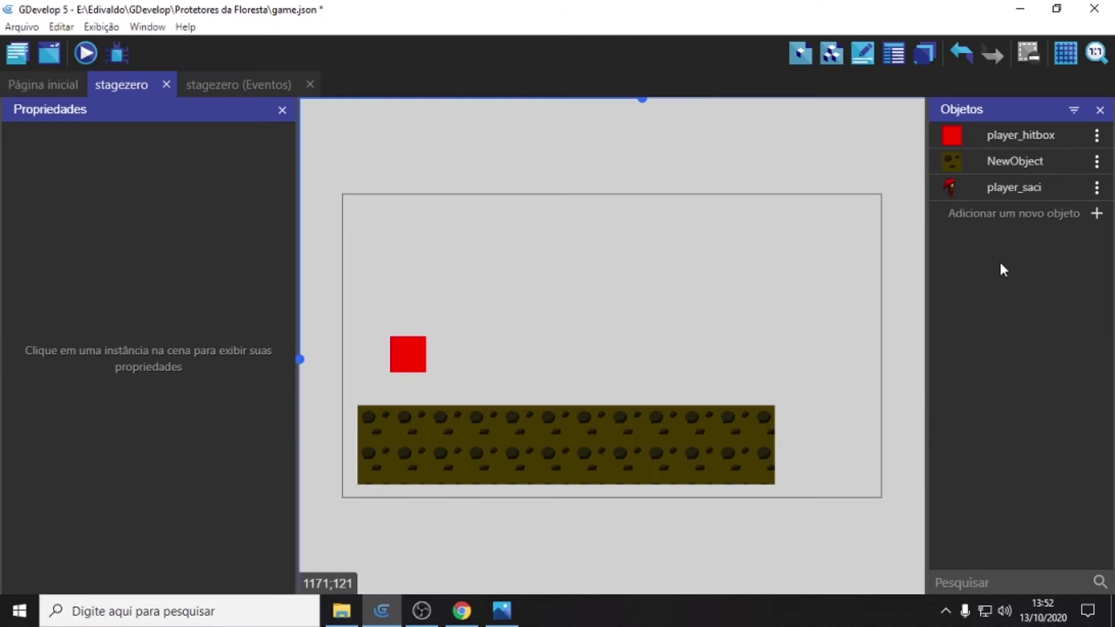
Step: Place an instance of player_saci in the stagezero scene and align it over the red player_hitbox square
{"action": "left_click_drag", "start_coordinate": [953, 184], "coordinate": [410, 340]}
{"action": "scroll", "coordinate": [434, 365], "scroll_direction": "up", "scroll_amount": 5}
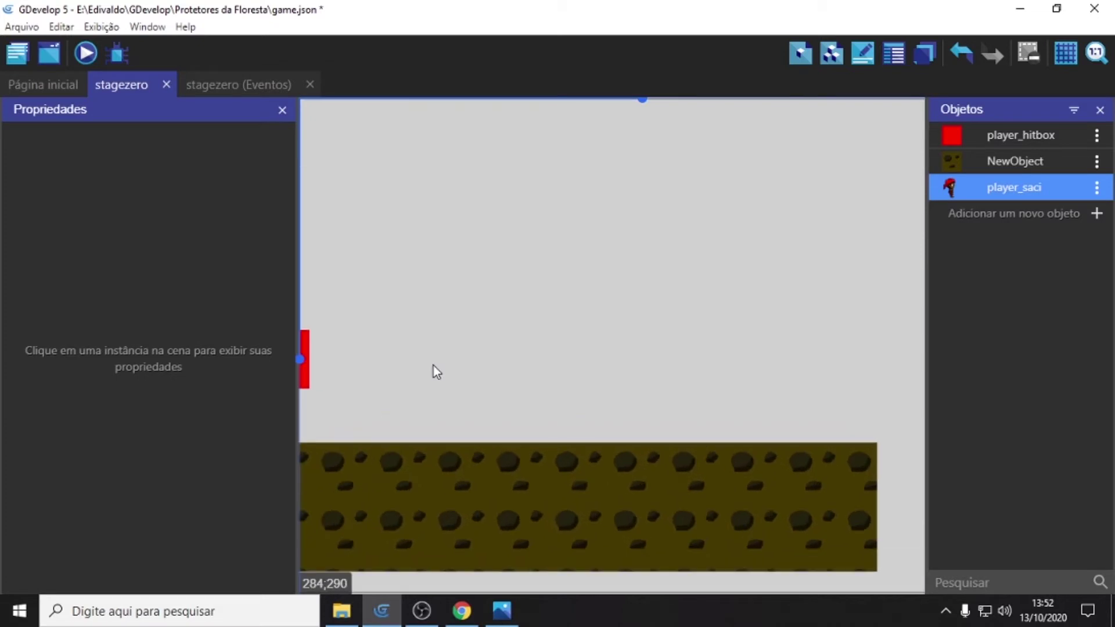
{"action": "scroll", "coordinate": [556, 356], "scroll_direction": "up", "scroll_amount": 1}
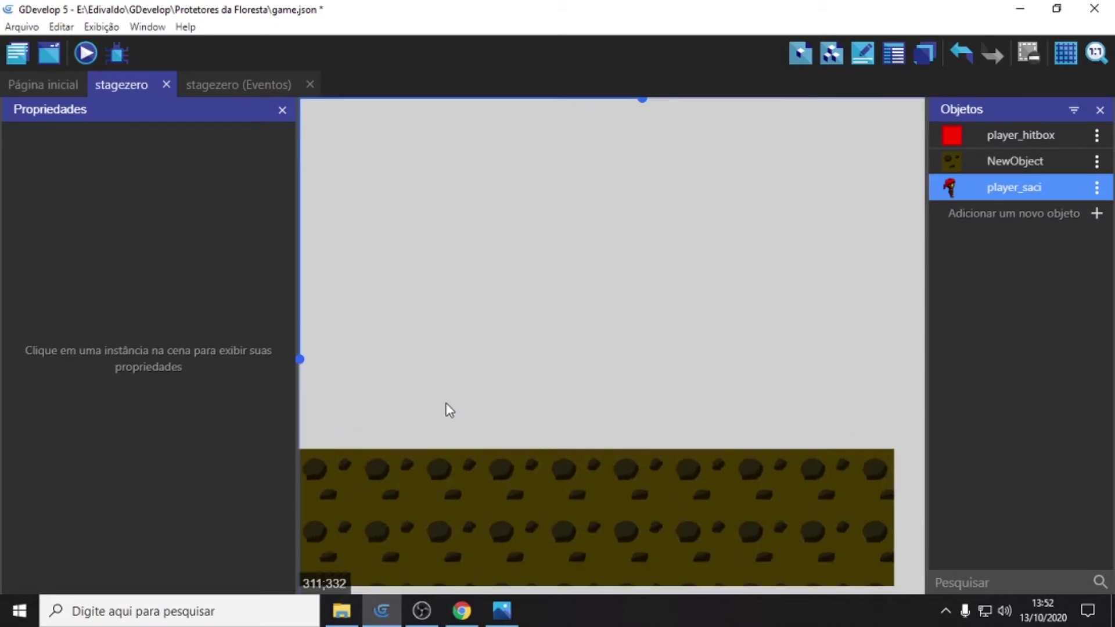
{"action": "left_click_drag", "start_coordinate": [406, 388], "coordinate": [701, 374]}
{"action": "left_click_drag", "start_coordinate": [557, 346], "coordinate": [551, 348]}
{"action": "left_click", "coordinate": [680, 383]}
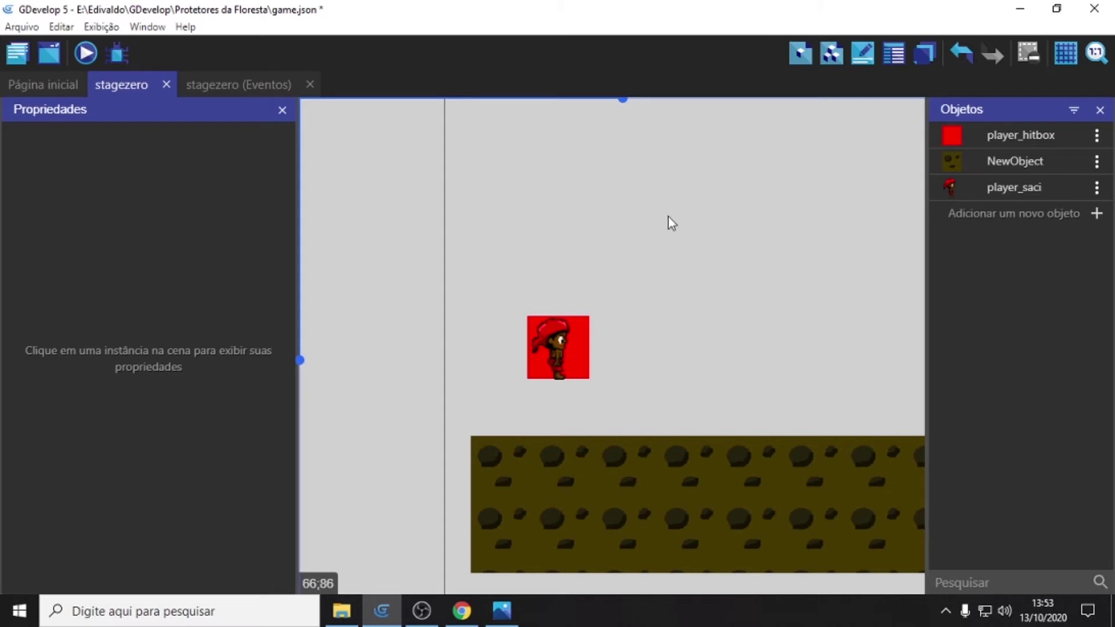
Step: Add a new external events entry to the project and rename it player
{"action": "left_click", "coordinate": [256, 81]}
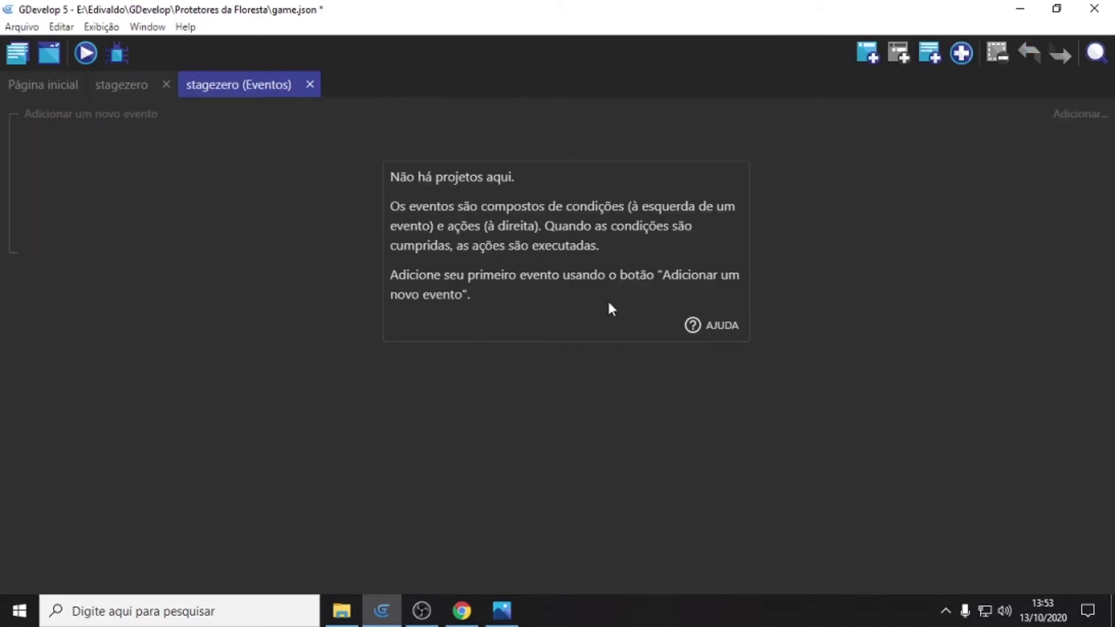
{"action": "left_click", "coordinate": [110, 88]}
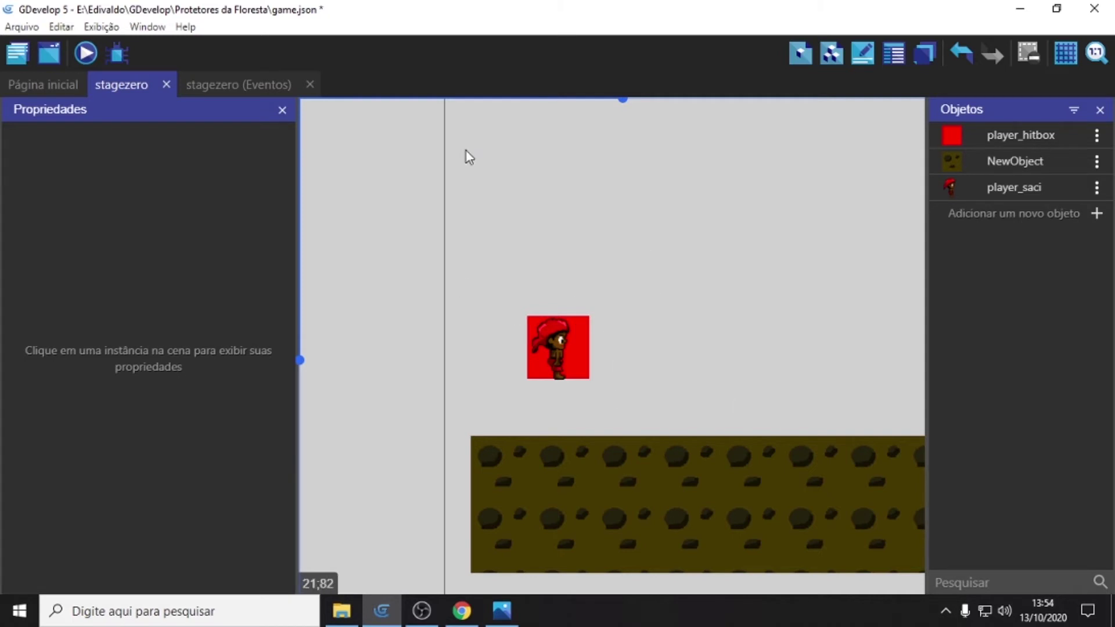
{"action": "left_click", "coordinate": [13, 52]}
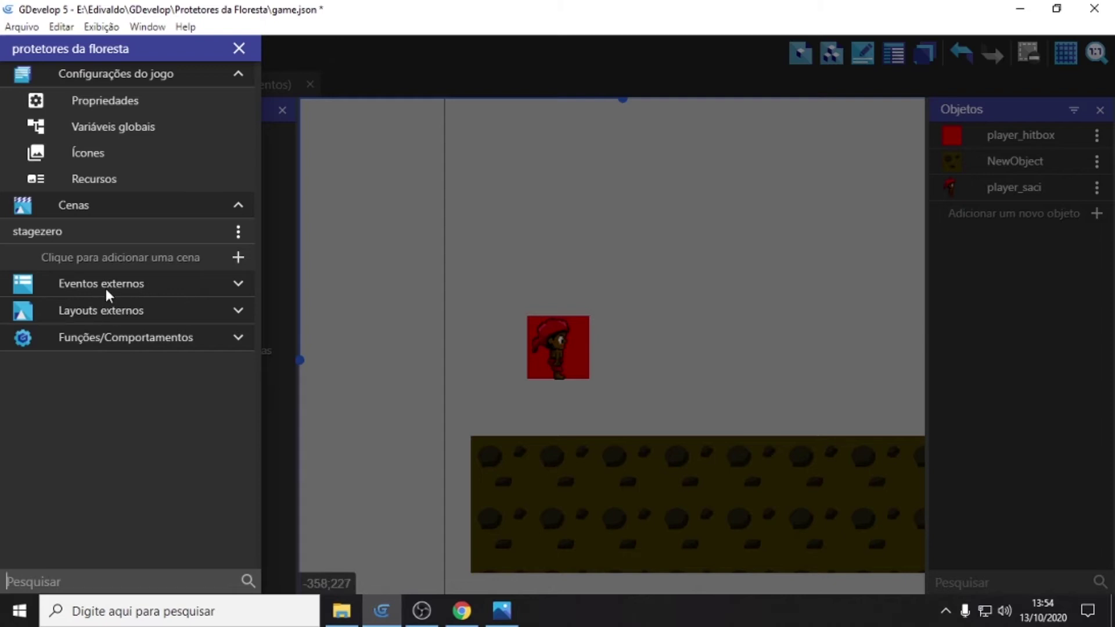
{"action": "left_click", "coordinate": [237, 284]}
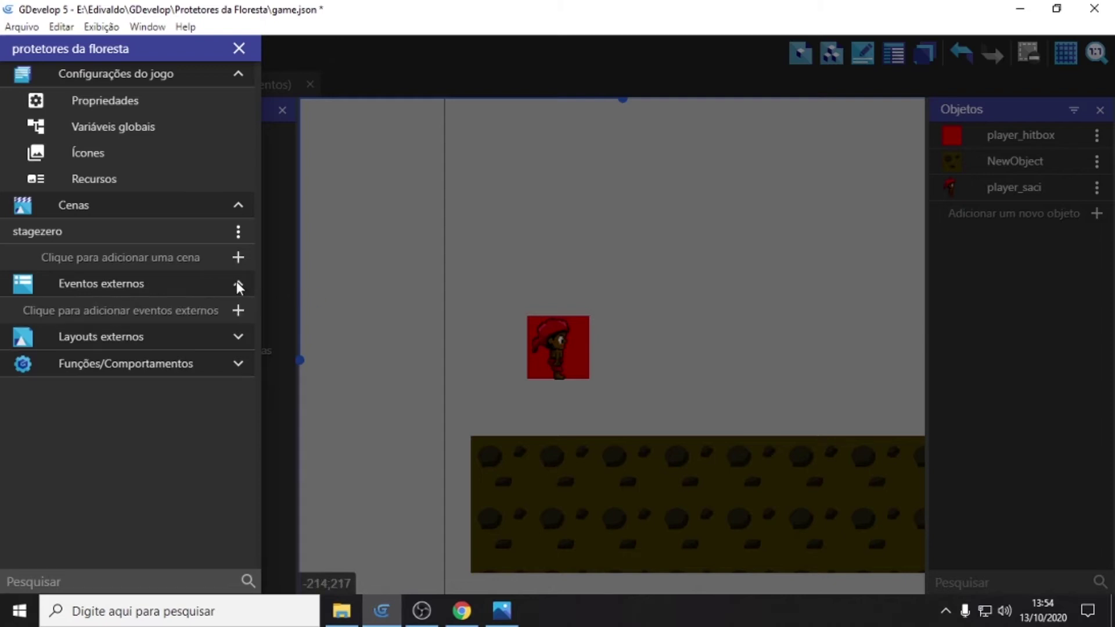
{"action": "left_click", "coordinate": [191, 309]}
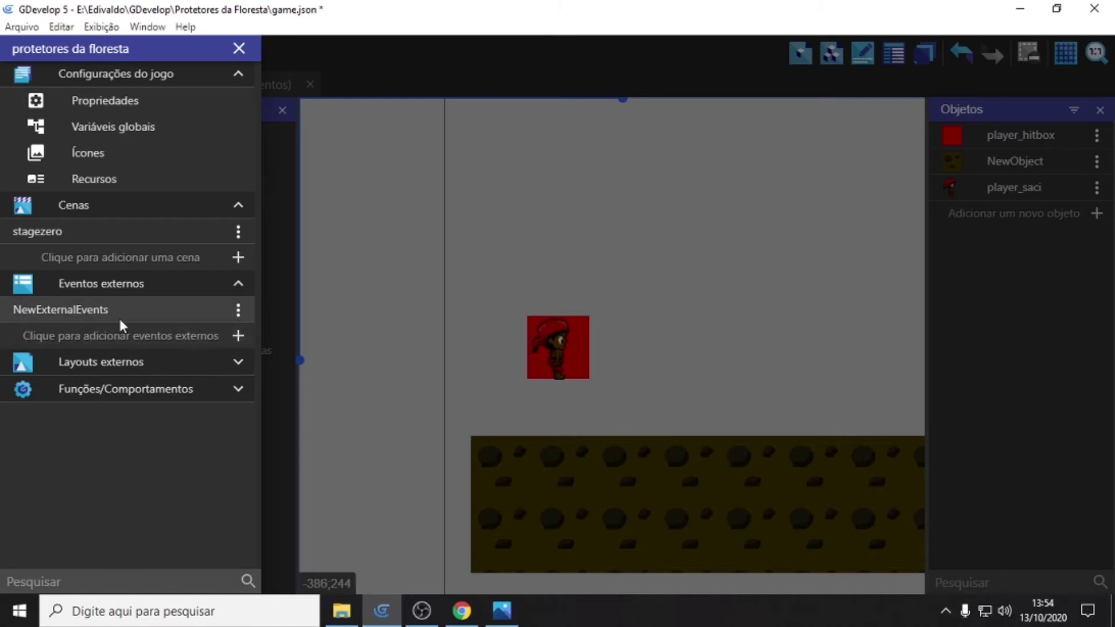
{"action": "left_click", "coordinate": [238, 309]}
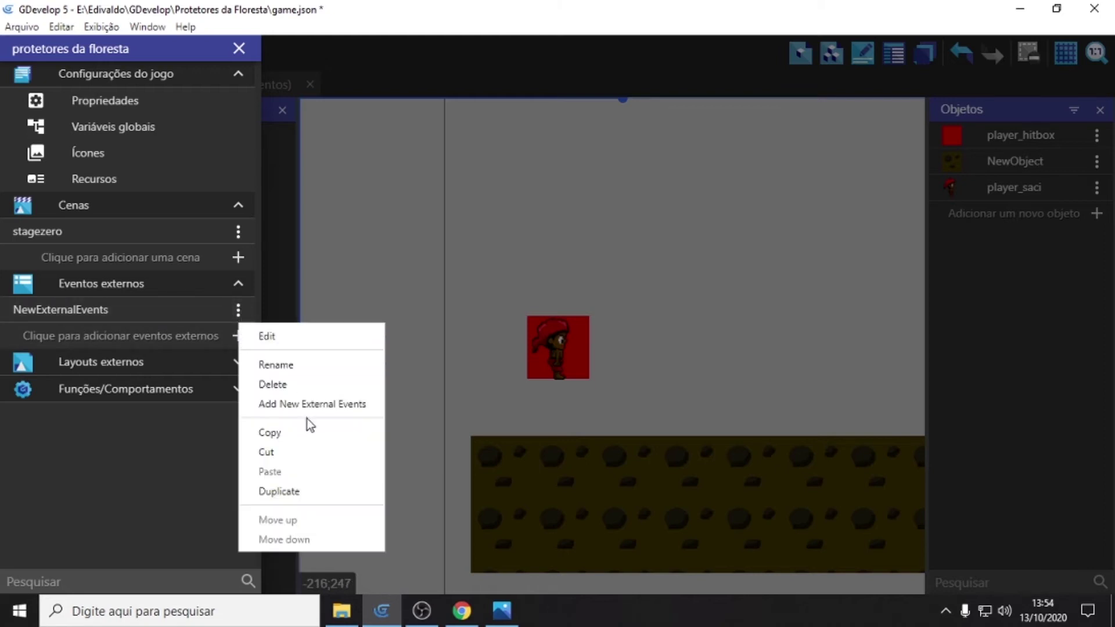
{"action": "left_click", "coordinate": [276, 364]}
{"action": "left_click_drag", "start_coordinate": [142, 321], "coordinate": [4, 322]}
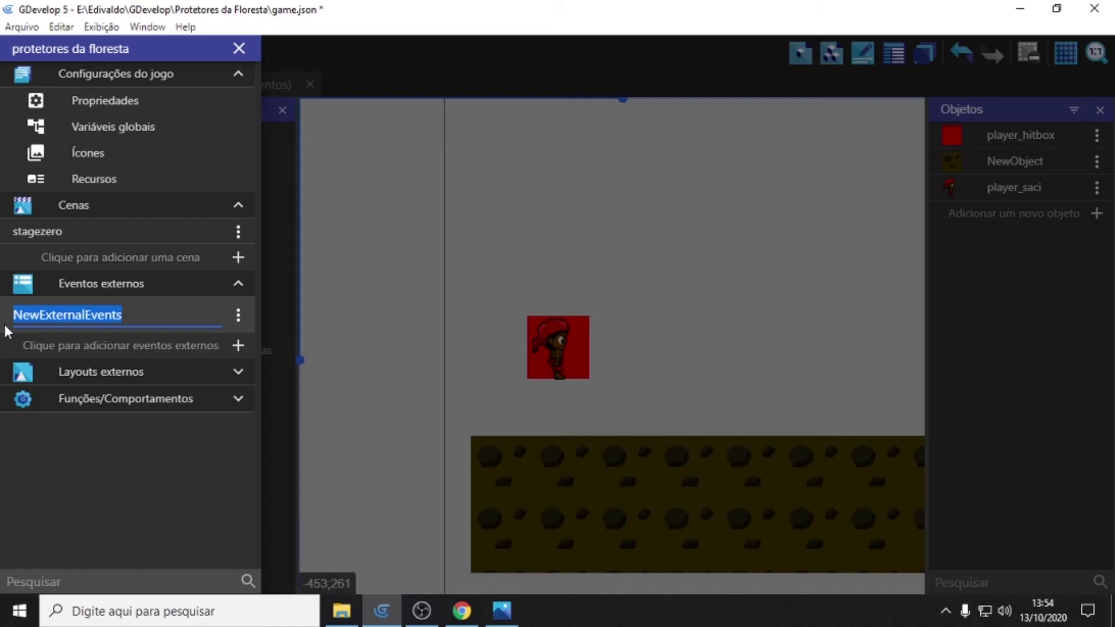
{"action": "type", "text": "player"}
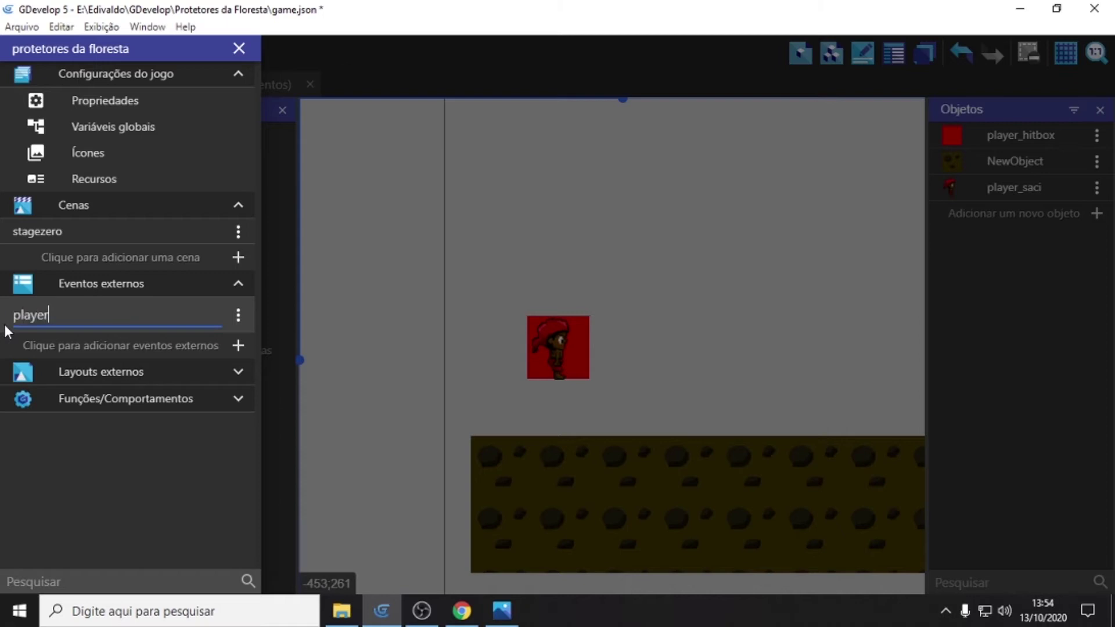
{"action": "key", "text": "Return"}
Step: Open the player external events and assign the stagezero scene to them
{"action": "left_click", "coordinate": [33, 312]}
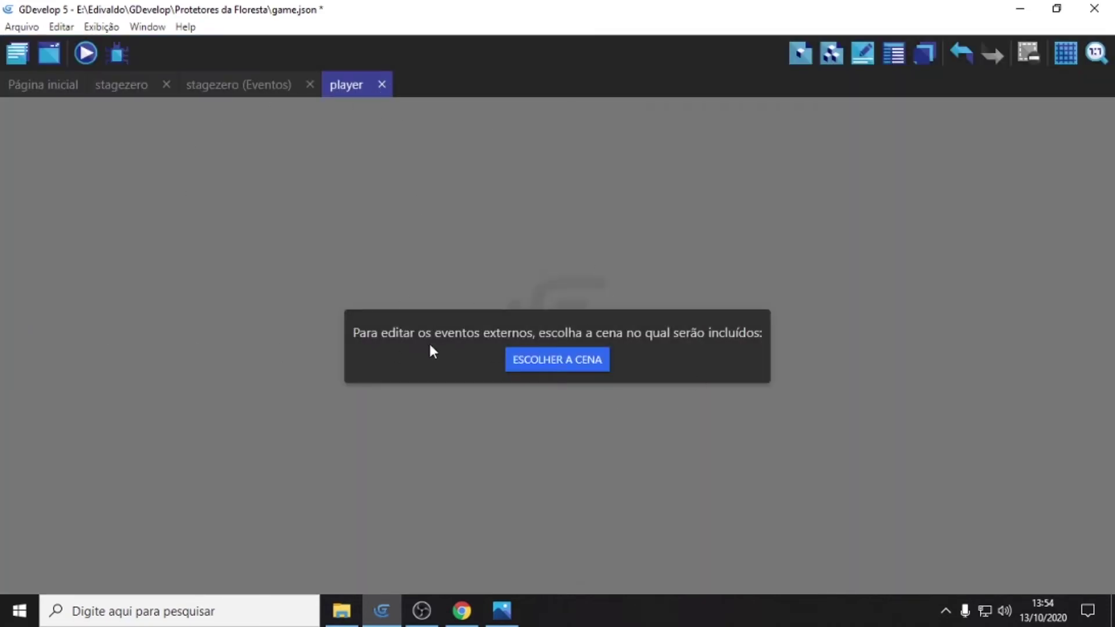
{"action": "left_click", "coordinate": [224, 87]}
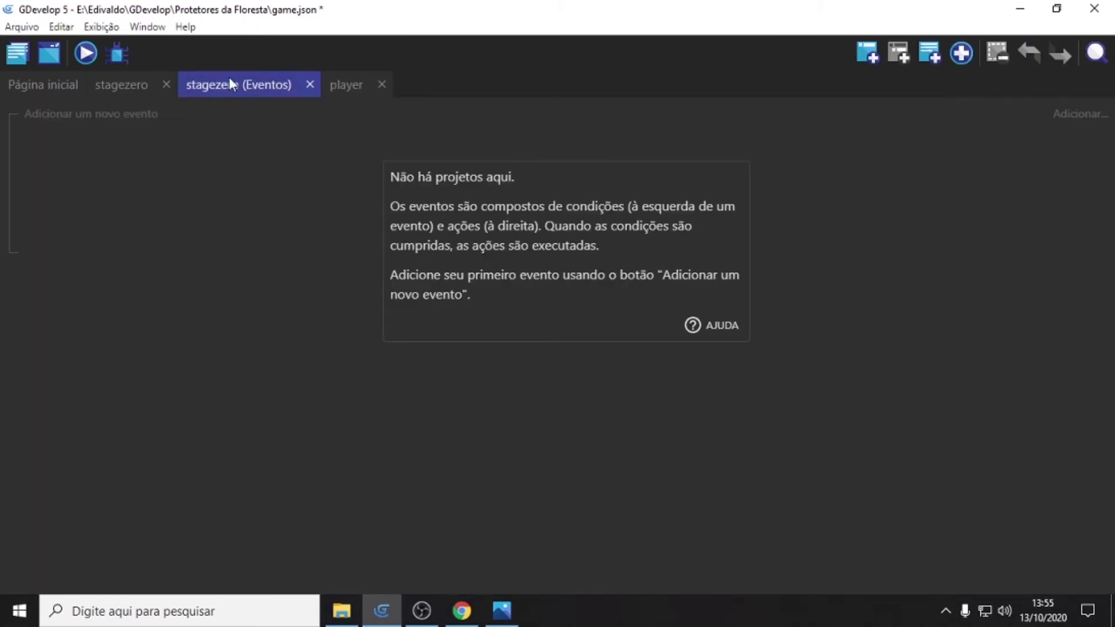
{"action": "left_click", "coordinate": [348, 86]}
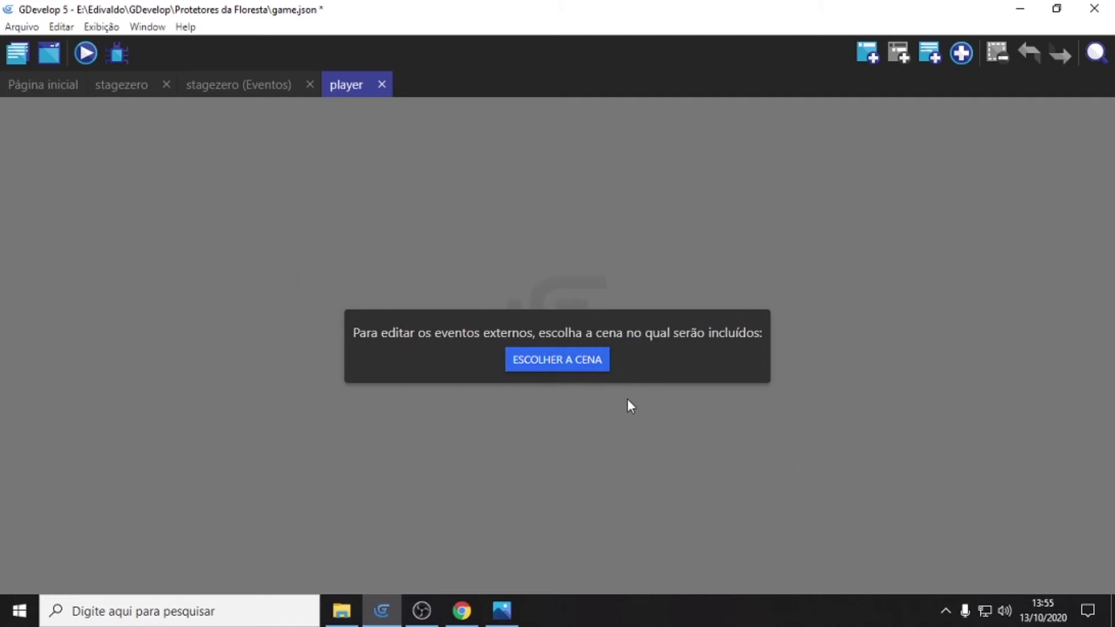
{"action": "left_click", "coordinate": [568, 365]}
{"action": "left_click", "coordinate": [370, 333]}
{"action": "left_click", "coordinate": [768, 373]}
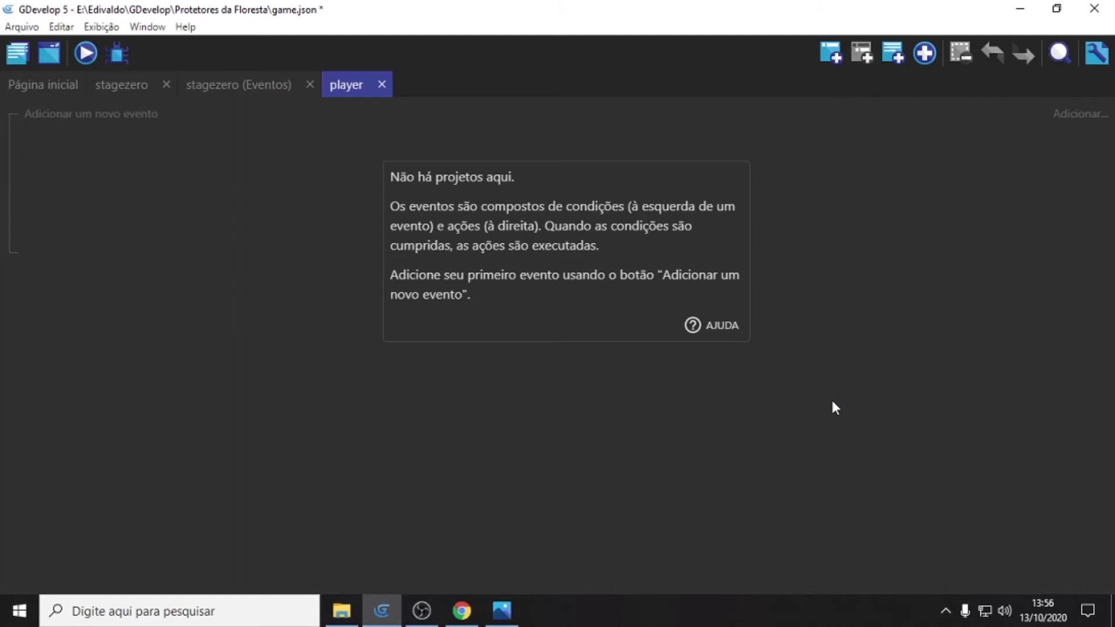
Step: Add an event to the player external events with the scene condition "No começo da cena"
{"action": "left_click", "coordinate": [64, 119]}
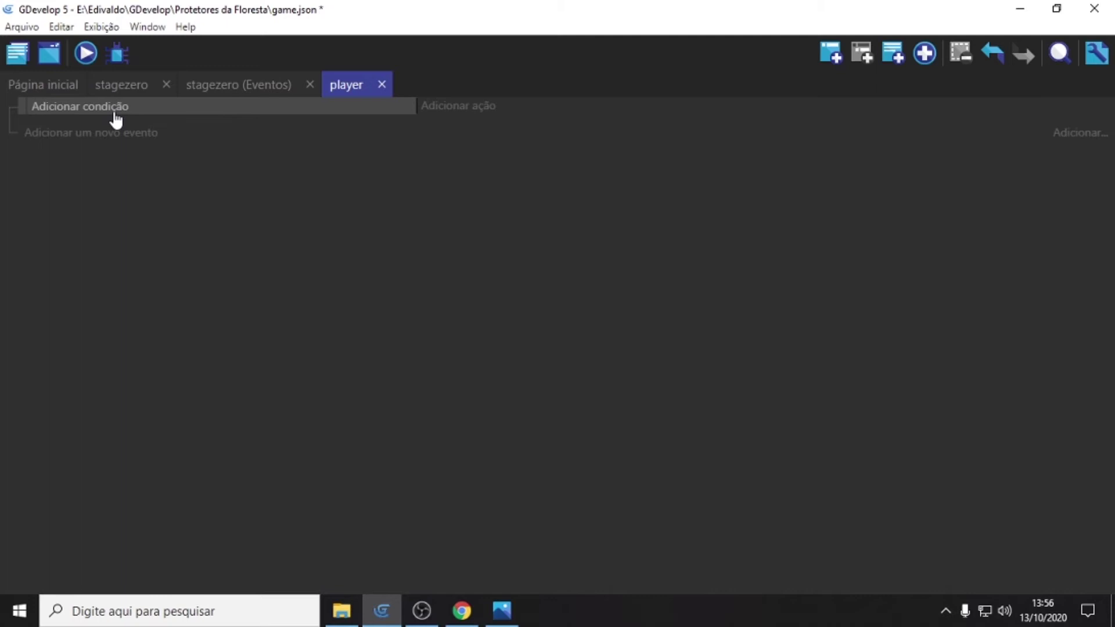
{"action": "left_click", "coordinate": [65, 105]}
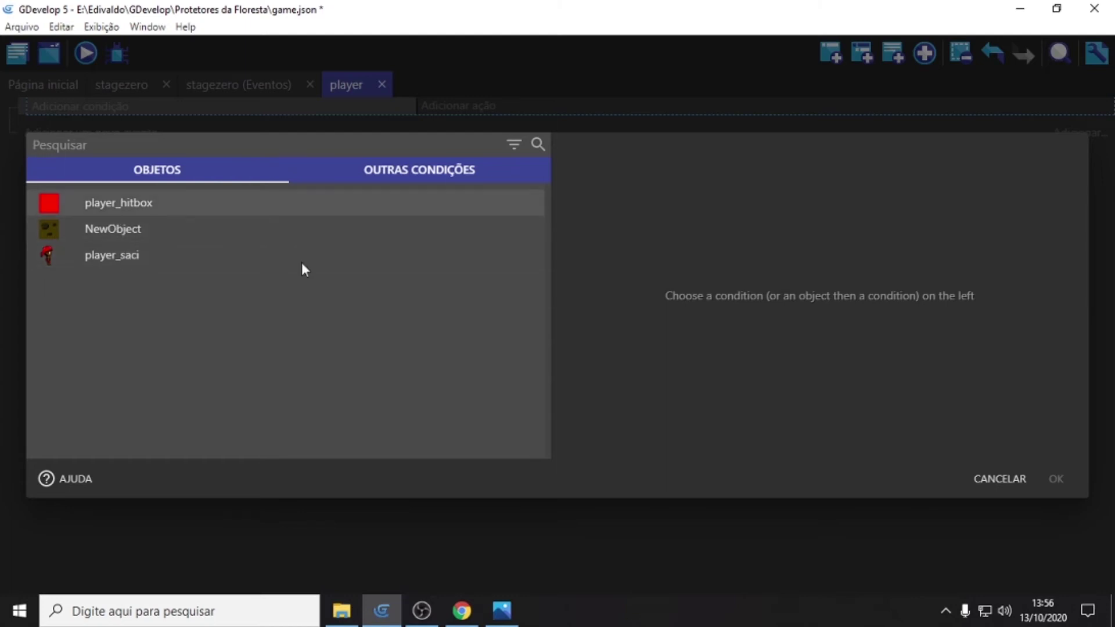
{"action": "left_click", "coordinate": [398, 167]}
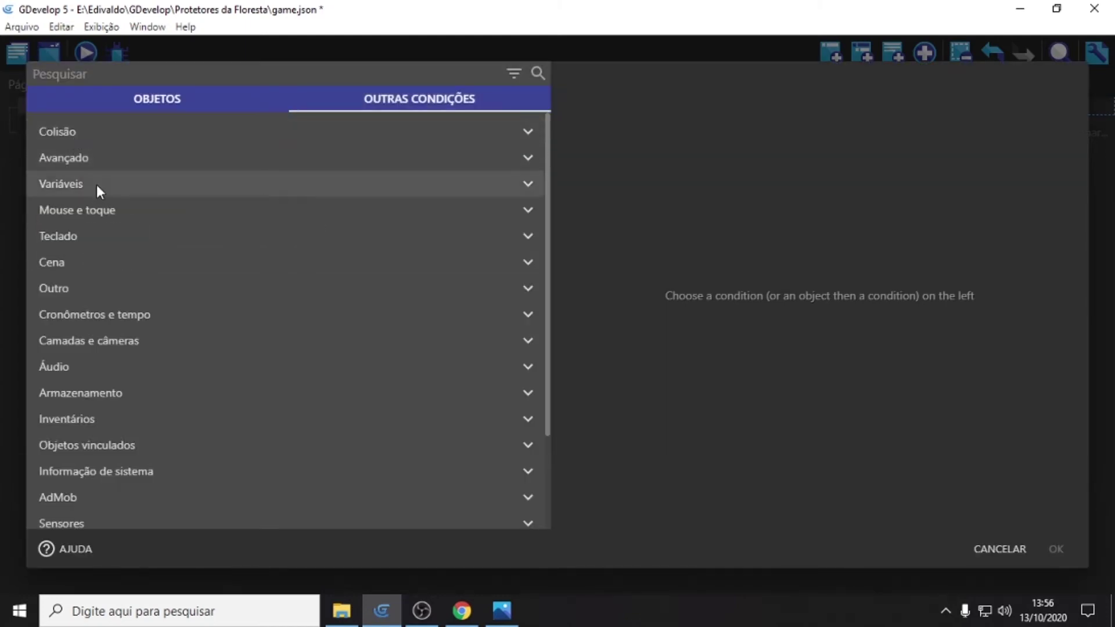
{"action": "left_click", "coordinate": [61, 259]}
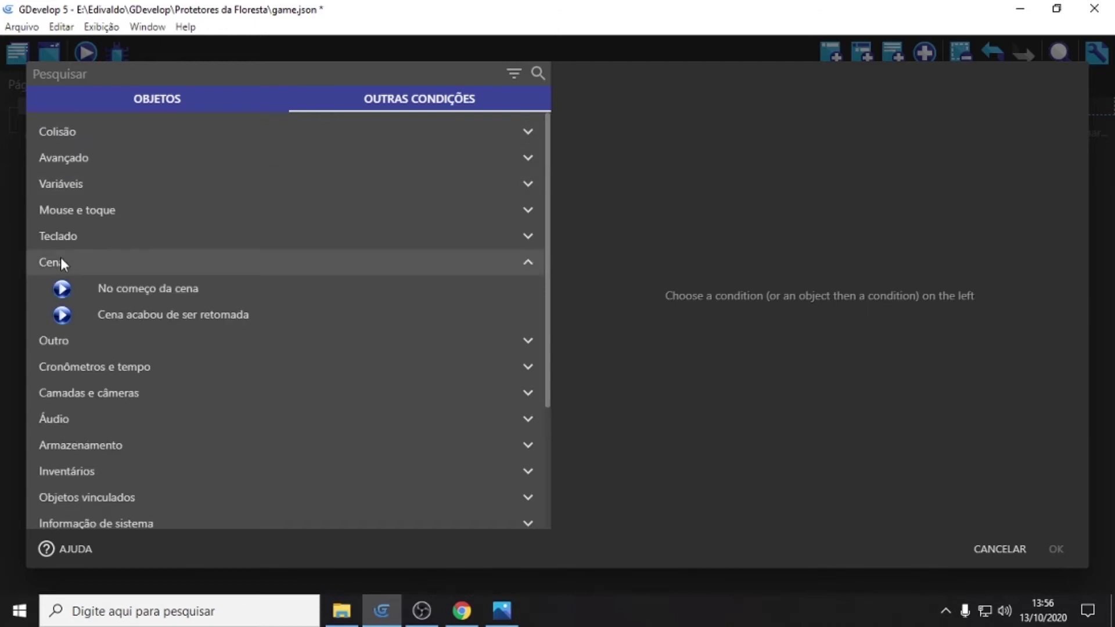
{"action": "left_click", "coordinate": [144, 289]}
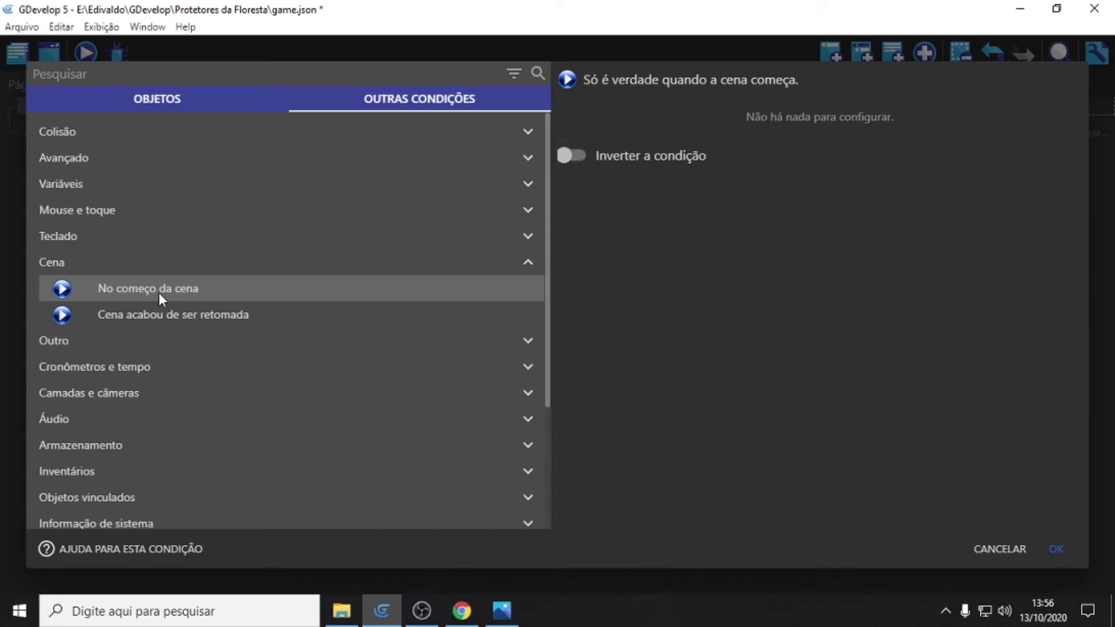
{"action": "left_click", "coordinate": [1060, 550]}
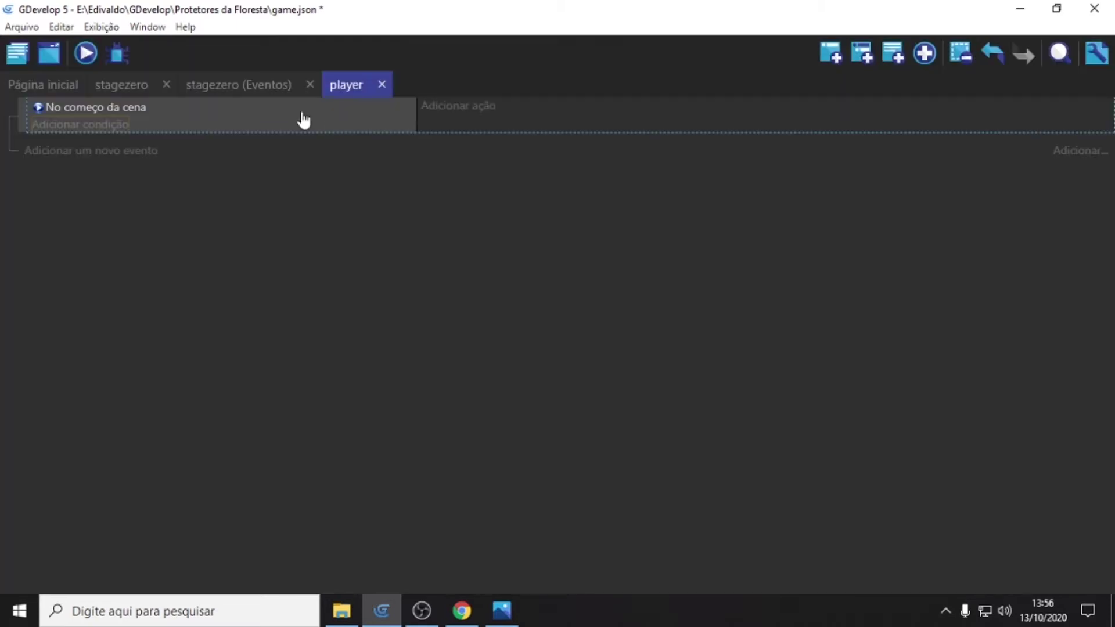
Step: Add the visibility action Ocultar for player_hitbox to the "No começo da cena" event
{"action": "left_click", "coordinate": [478, 104]}
{"action": "left_click", "coordinate": [111, 204]}
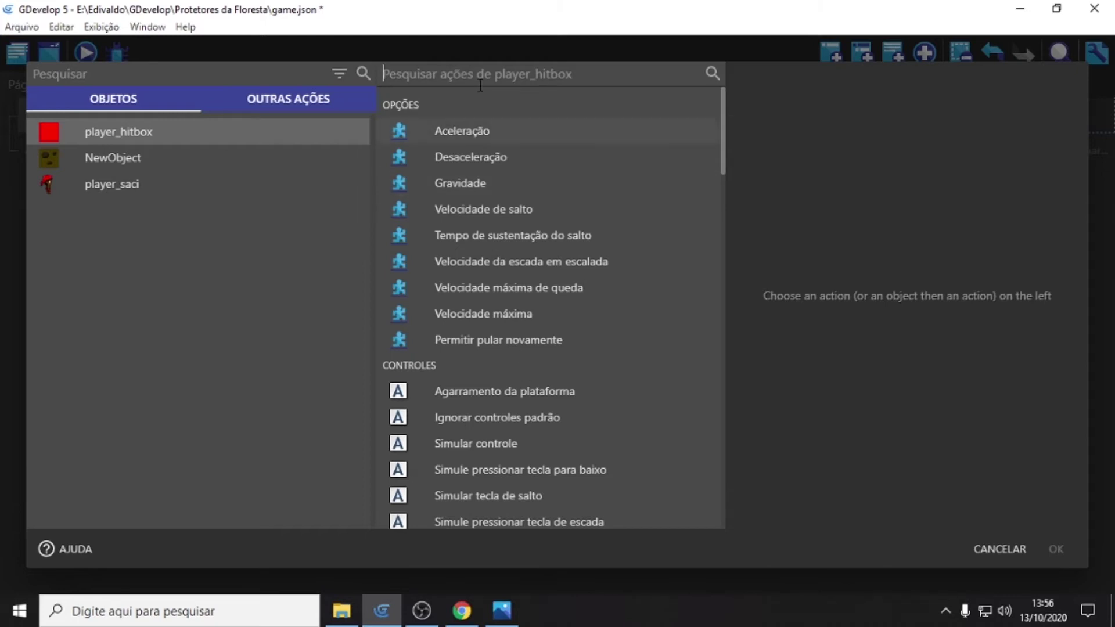
{"action": "scroll", "coordinate": [558, 329], "scroll_direction": "down", "scroll_amount": 1}
{"action": "scroll", "coordinate": [557, 328], "scroll_direction": "down", "scroll_amount": 2}
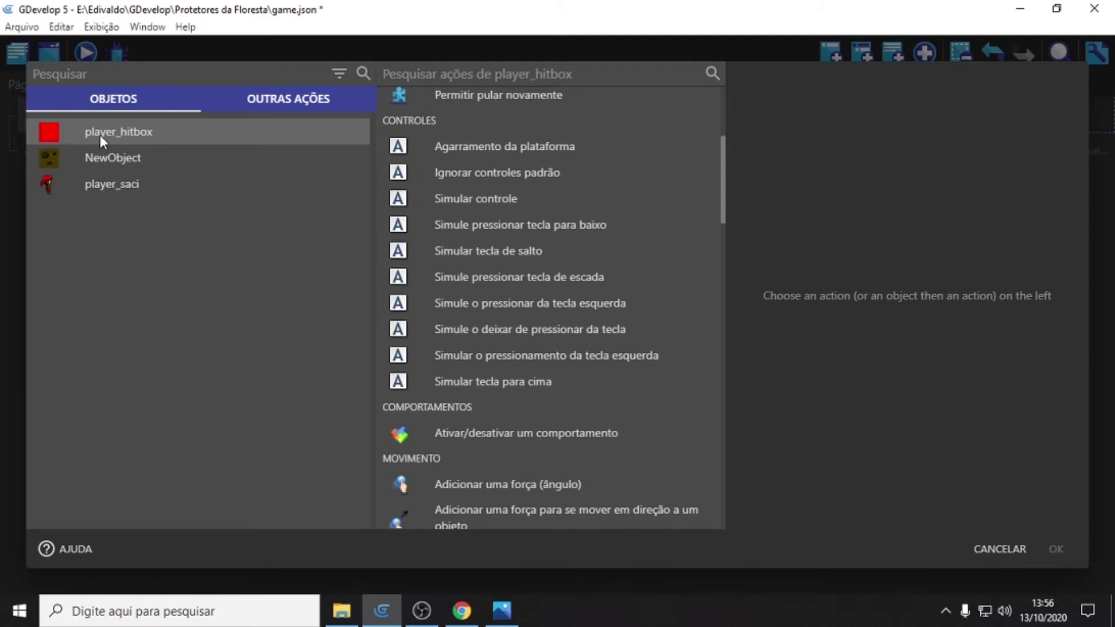
{"action": "scroll", "coordinate": [540, 351], "scroll_direction": "down", "scroll_amount": 3}
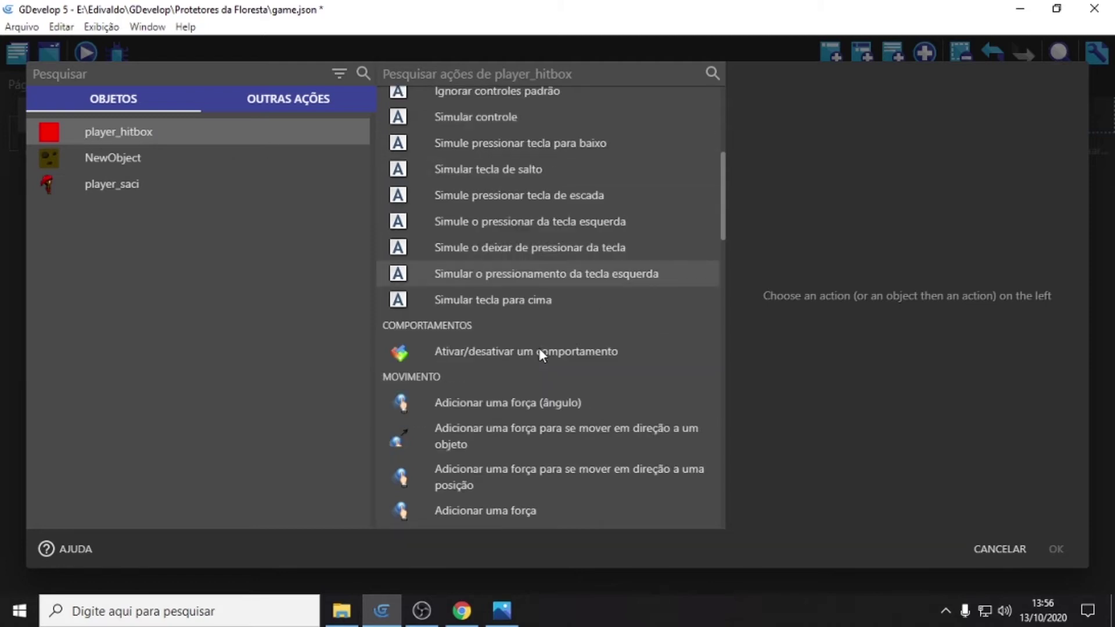
{"action": "scroll", "coordinate": [539, 348], "scroll_direction": "down", "scroll_amount": 1}
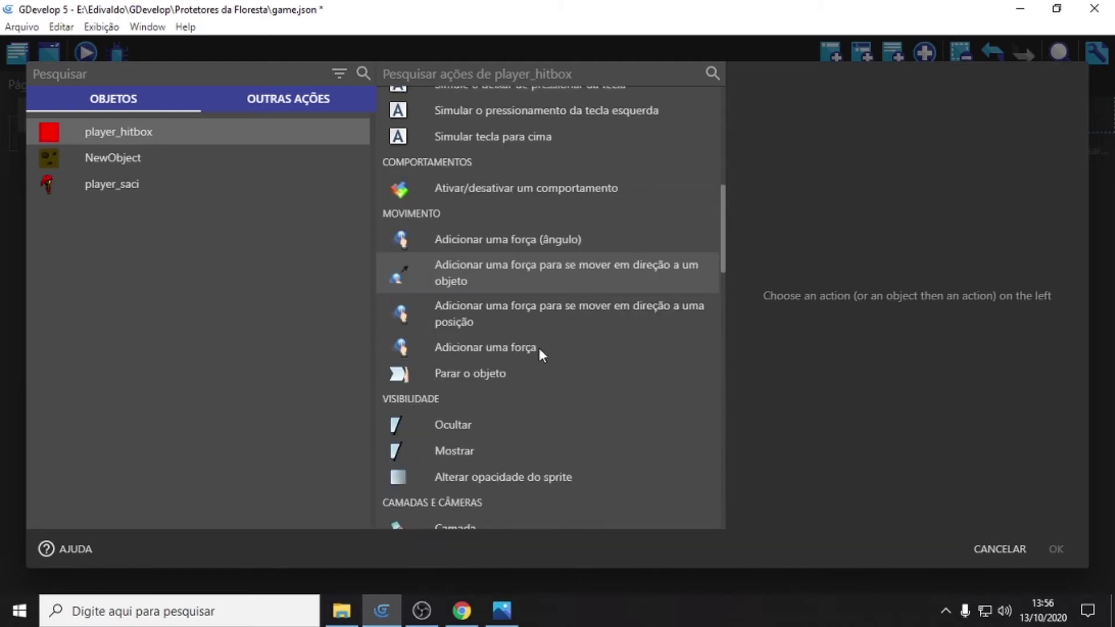
{"action": "left_click", "coordinate": [468, 427]}
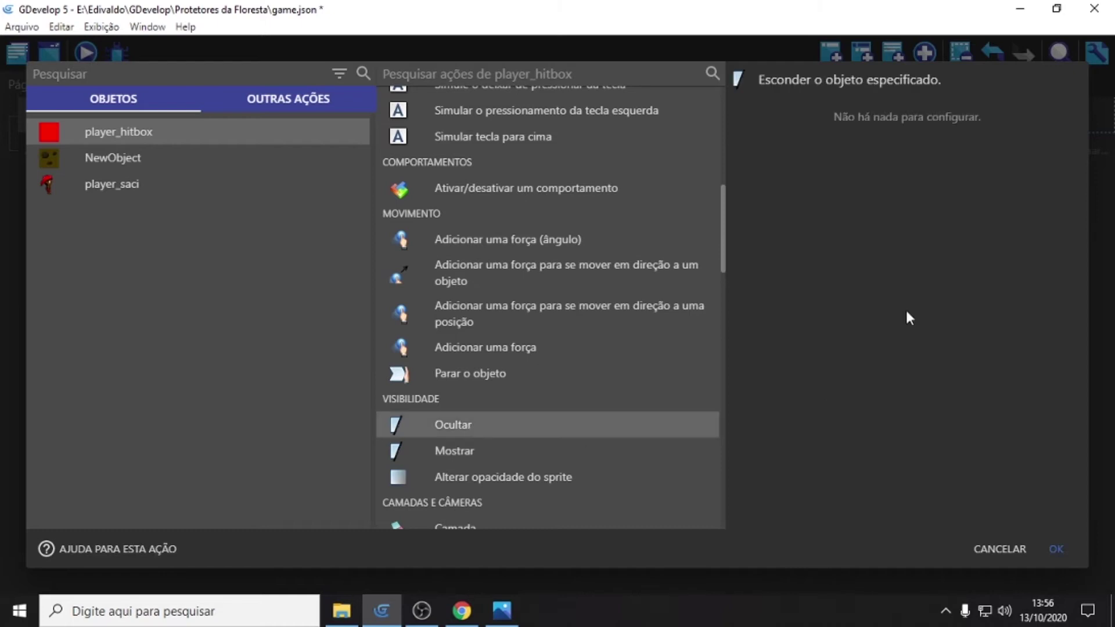
{"action": "left_click", "coordinate": [1057, 548]}
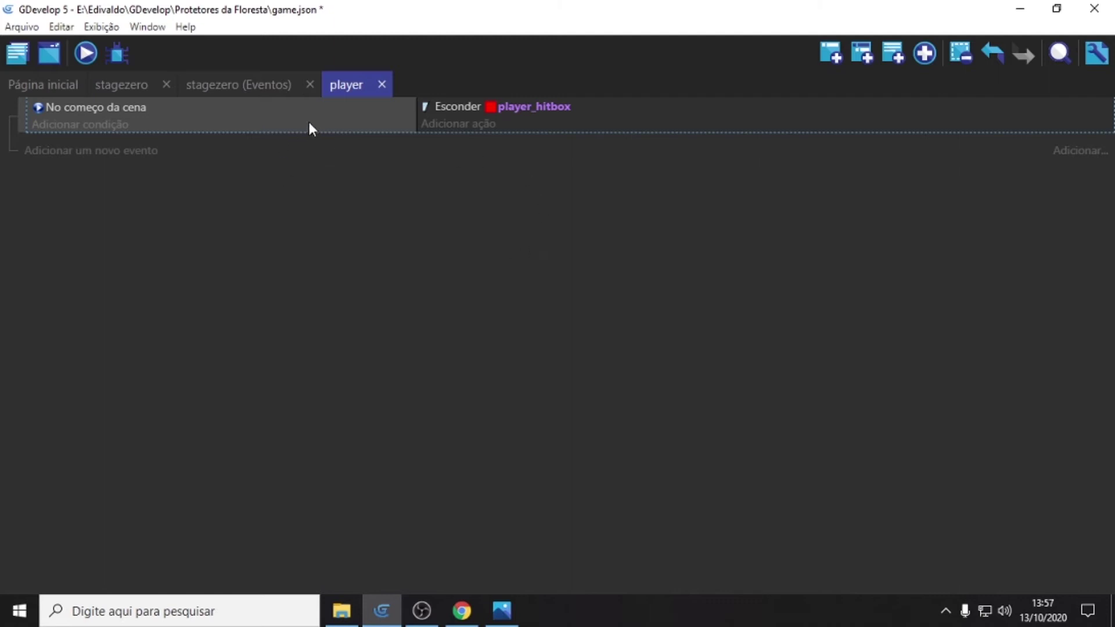
Step: Preview the game, testing the player's horizontal movement and jump, and close the preview
{"action": "left_click", "coordinate": [93, 56]}
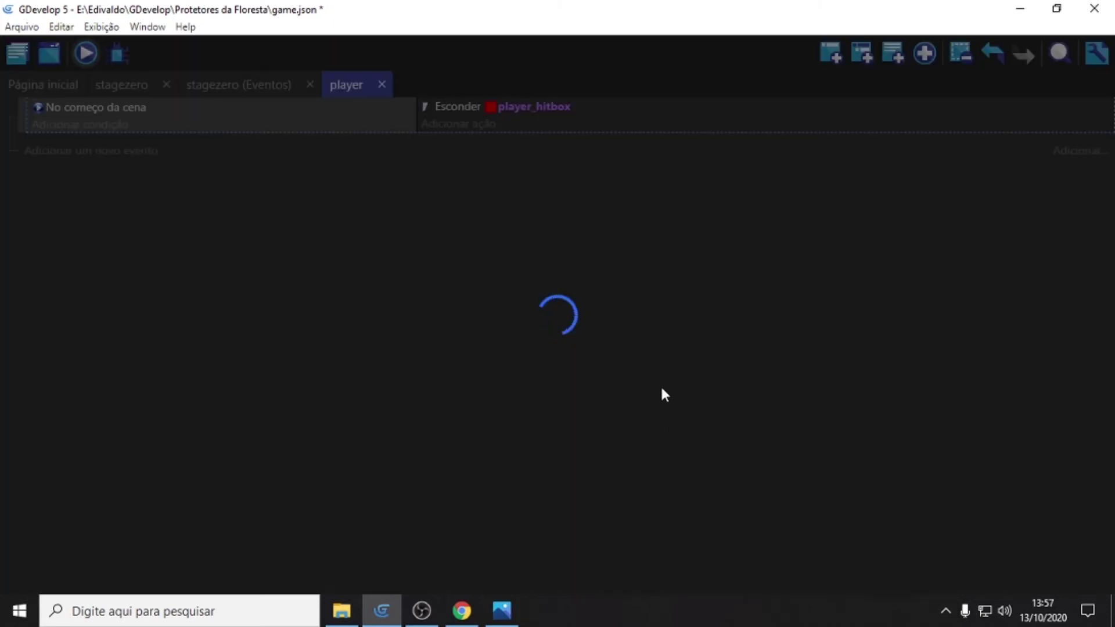
{"action": "key", "text": "Right"}
{"action": "key", "text": "Left"}
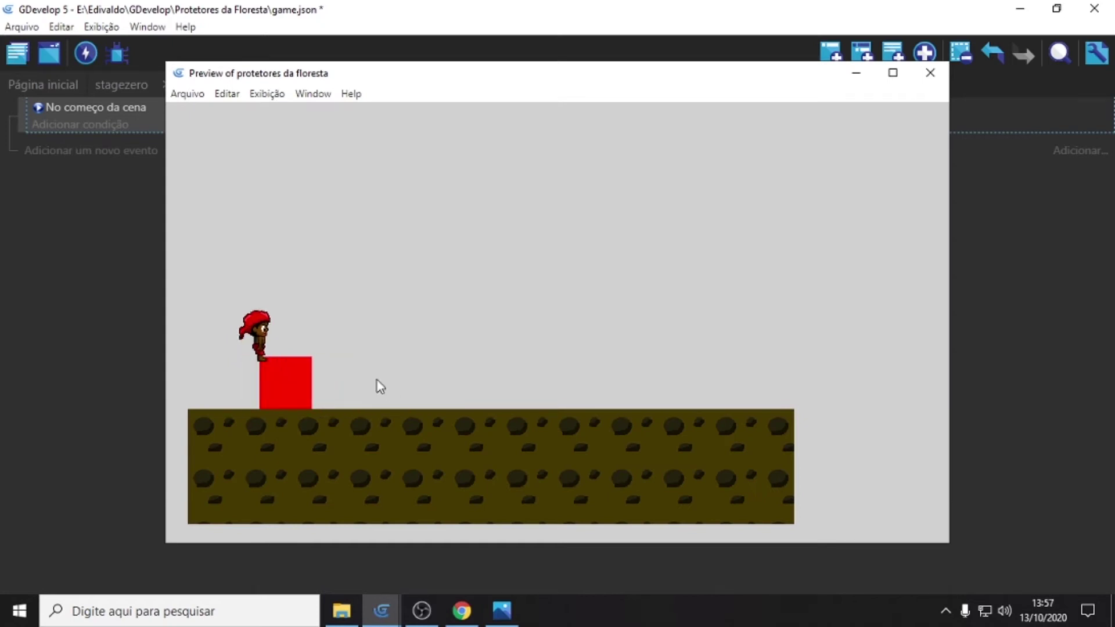
{"action": "key", "text": "space"}
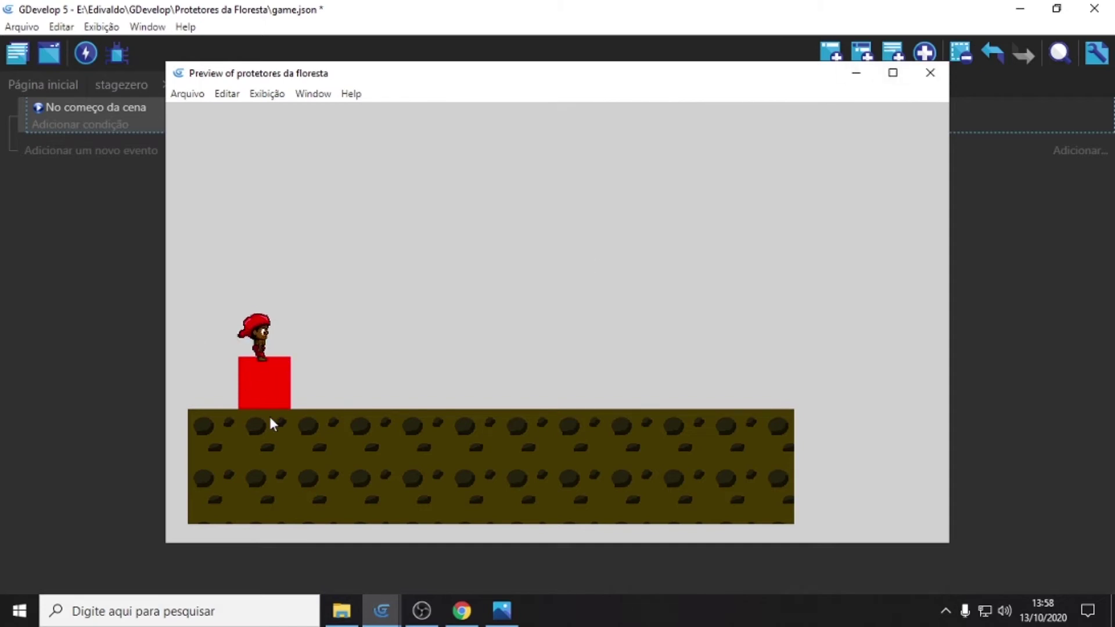
{"action": "left_click", "coordinate": [930, 73]}
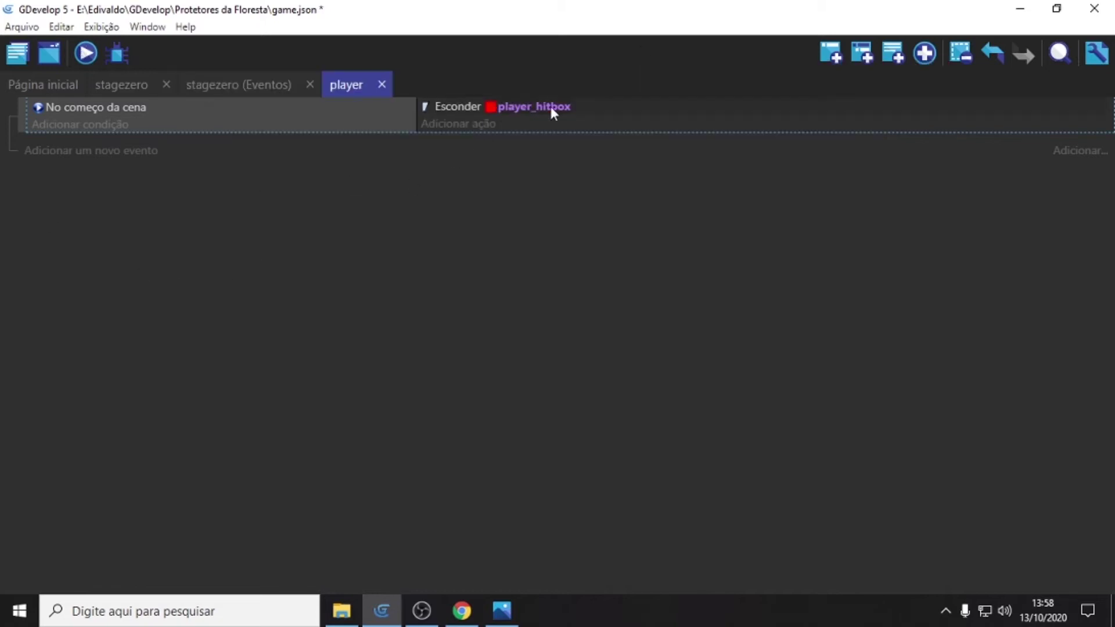
Step: Add a Link event to the stagezero events that includes the player external events
{"action": "left_click", "coordinate": [238, 87]}
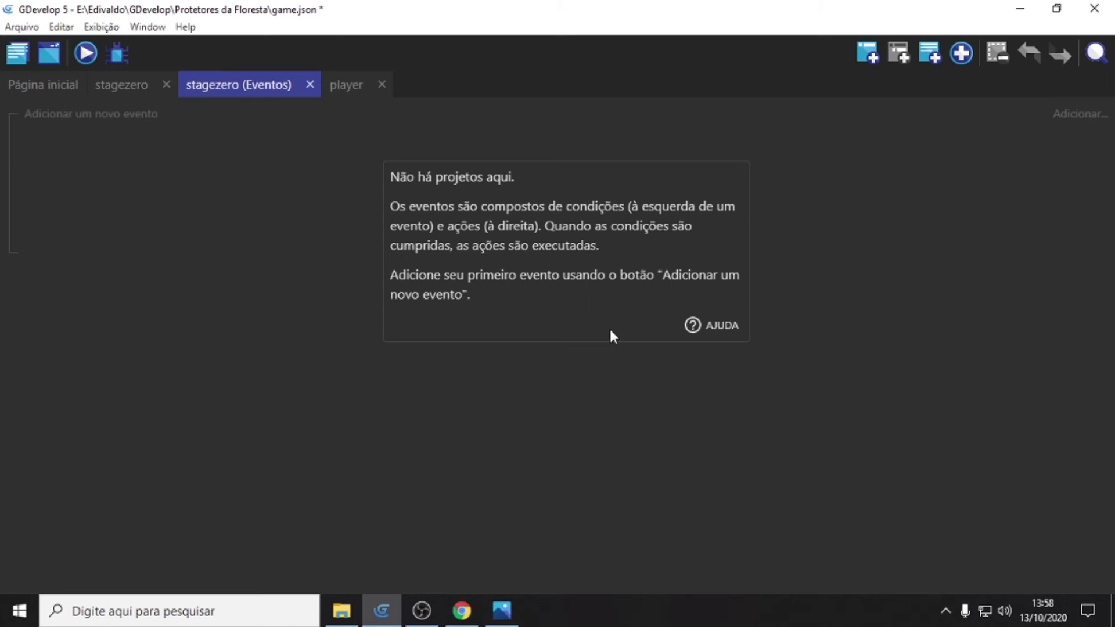
{"action": "left_click", "coordinate": [962, 54]}
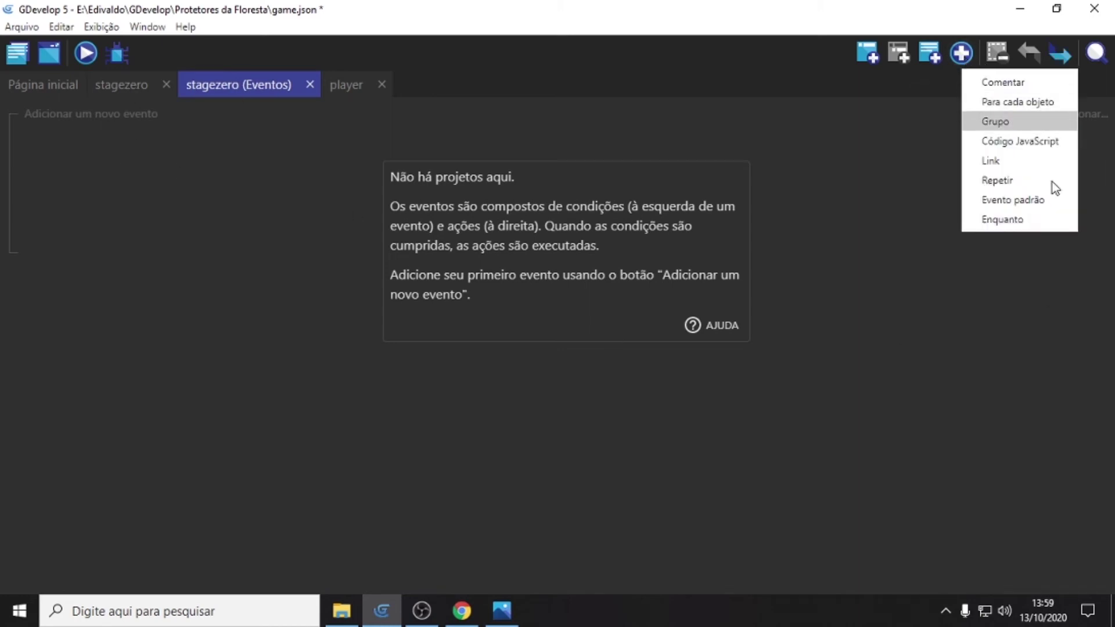
{"action": "left_click", "coordinate": [993, 161]}
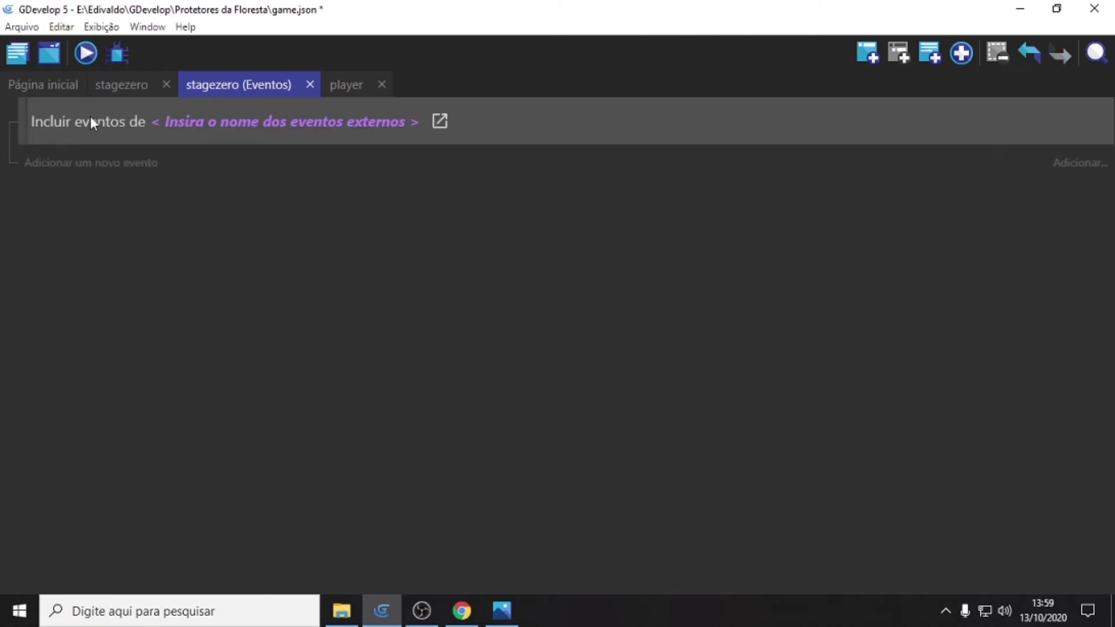
{"action": "left_click", "coordinate": [222, 123]}
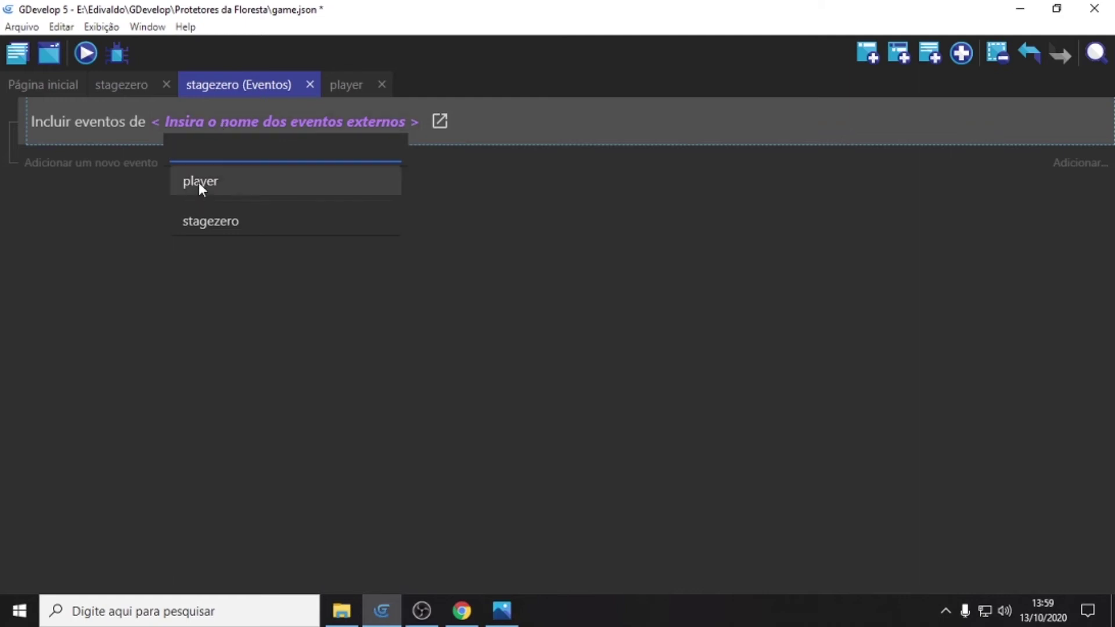
{"action": "left_click", "coordinate": [198, 181]}
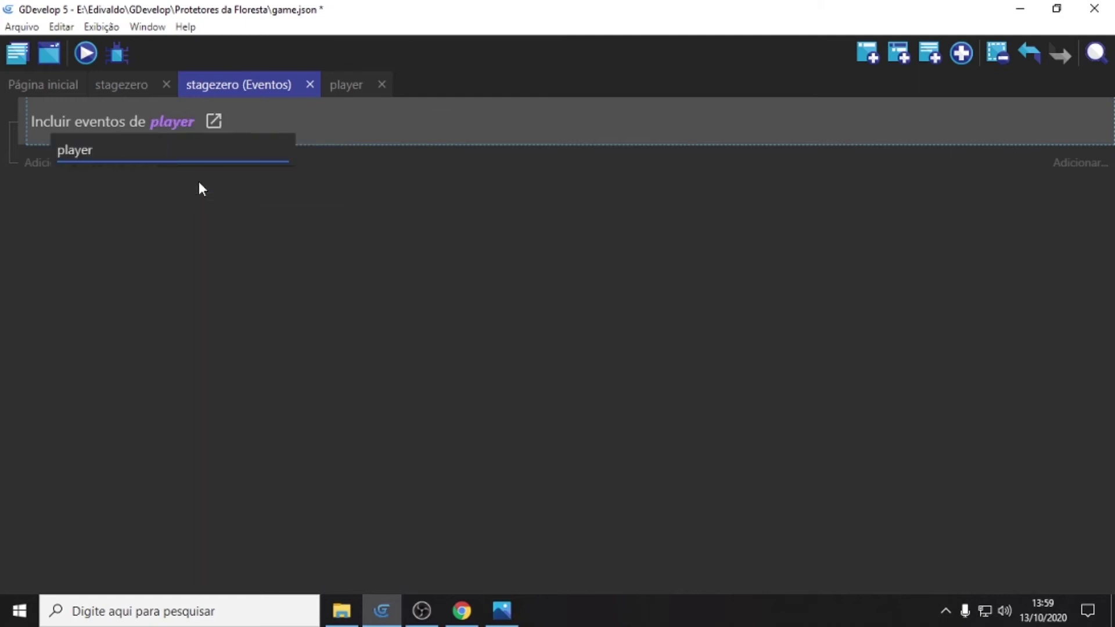
{"action": "left_click", "coordinate": [342, 85]}
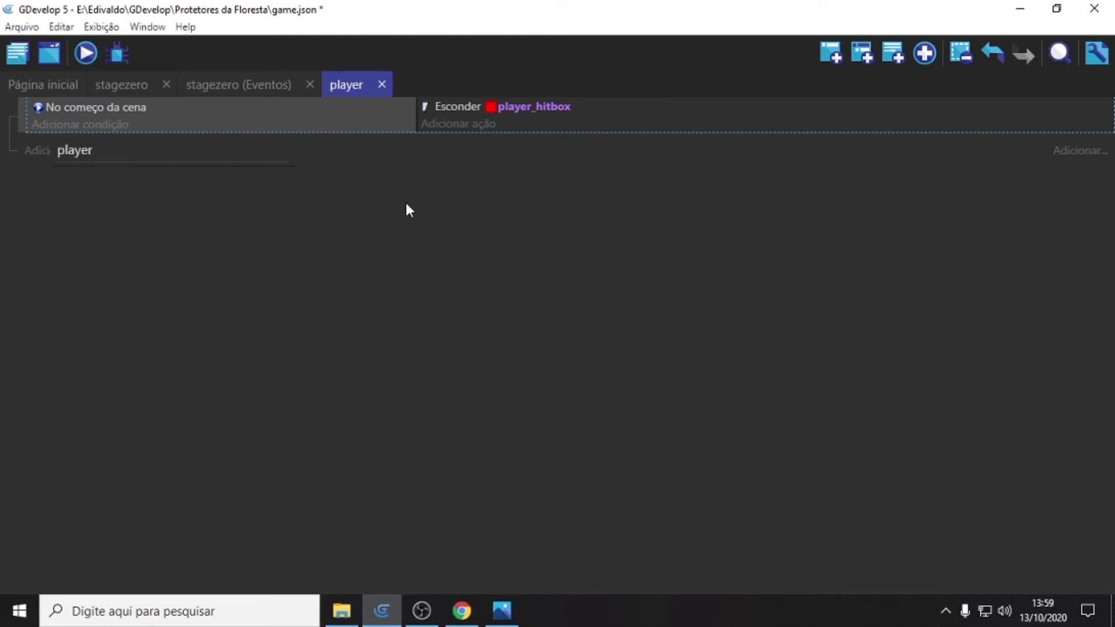
{"action": "left_click", "coordinate": [249, 83]}
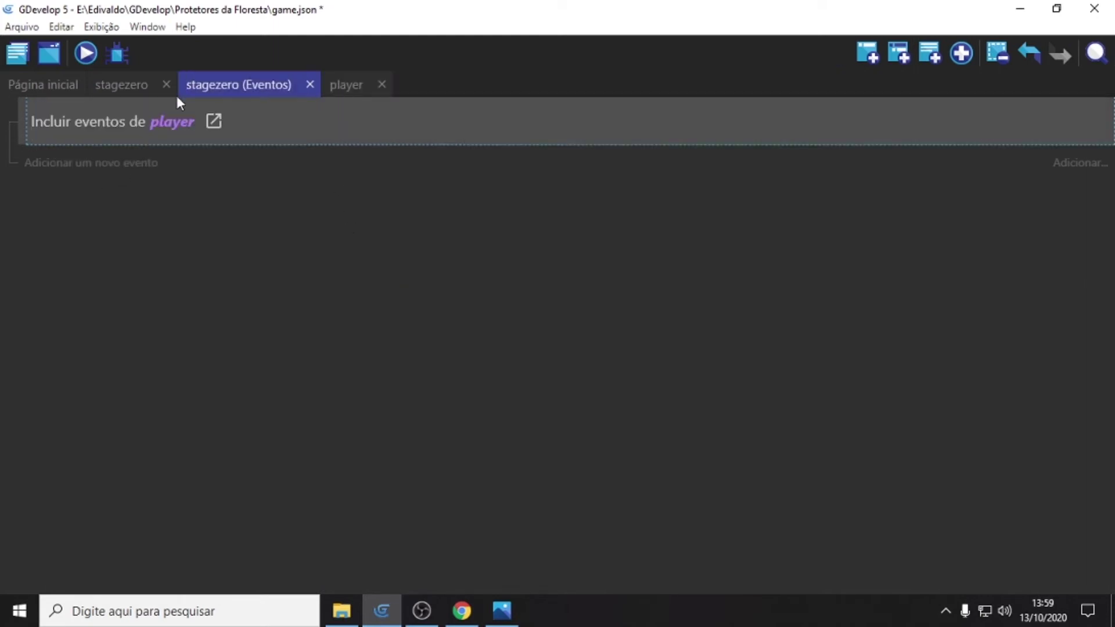
Step: Preview the game to check the hitbox visibility, close the preview, and inspect the player_saci placement in the stagezero scene
{"action": "left_click", "coordinate": [84, 54]}
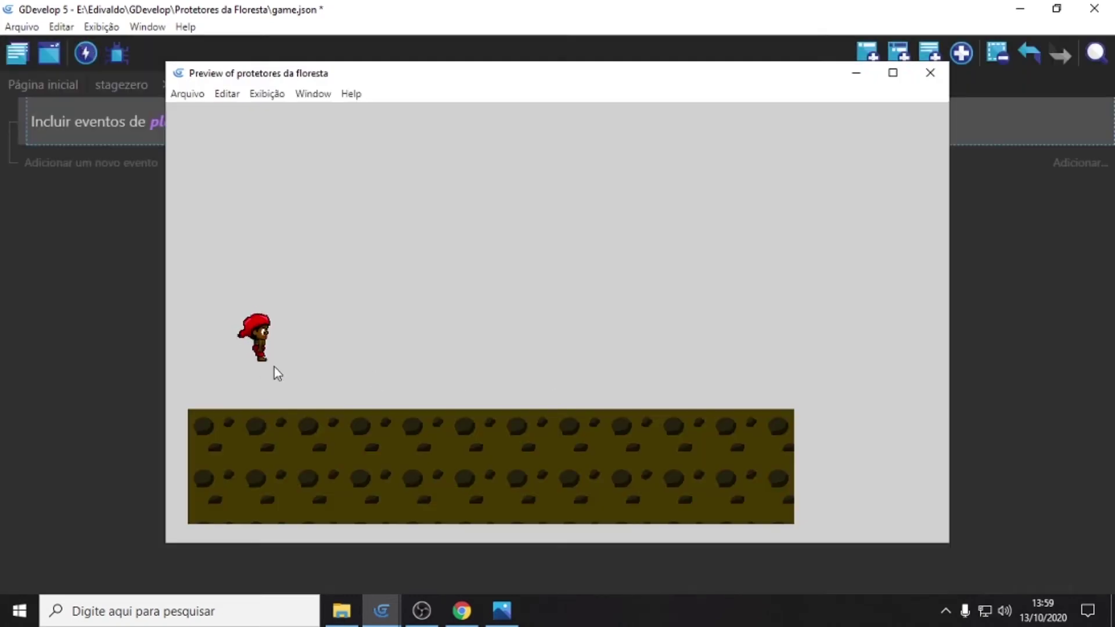
{"action": "left_click", "coordinate": [931, 74]}
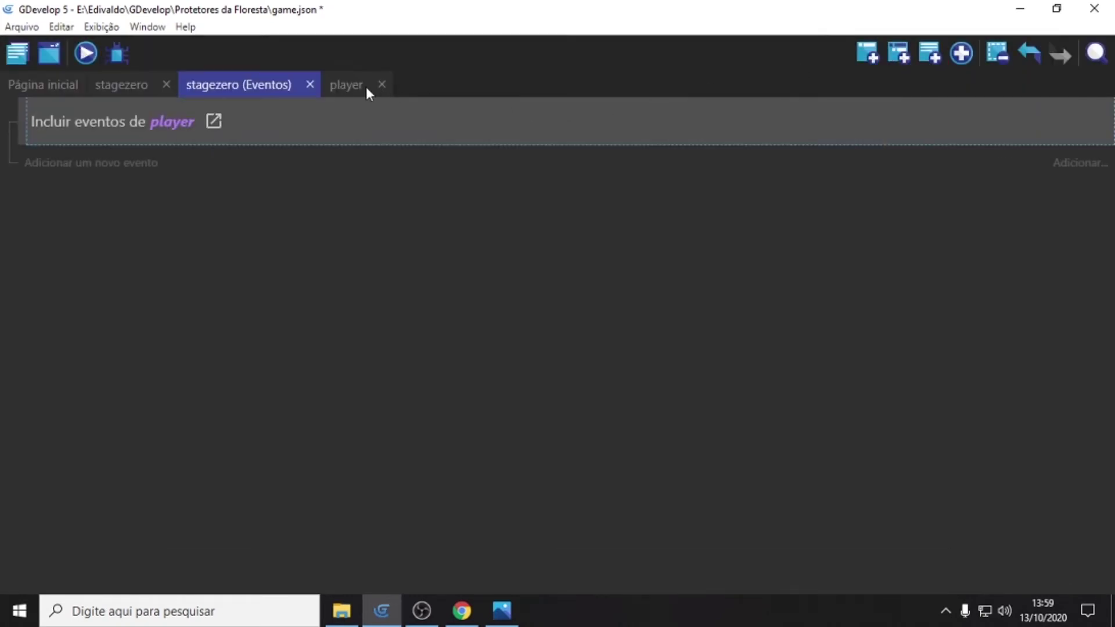
{"action": "left_click", "coordinate": [338, 87]}
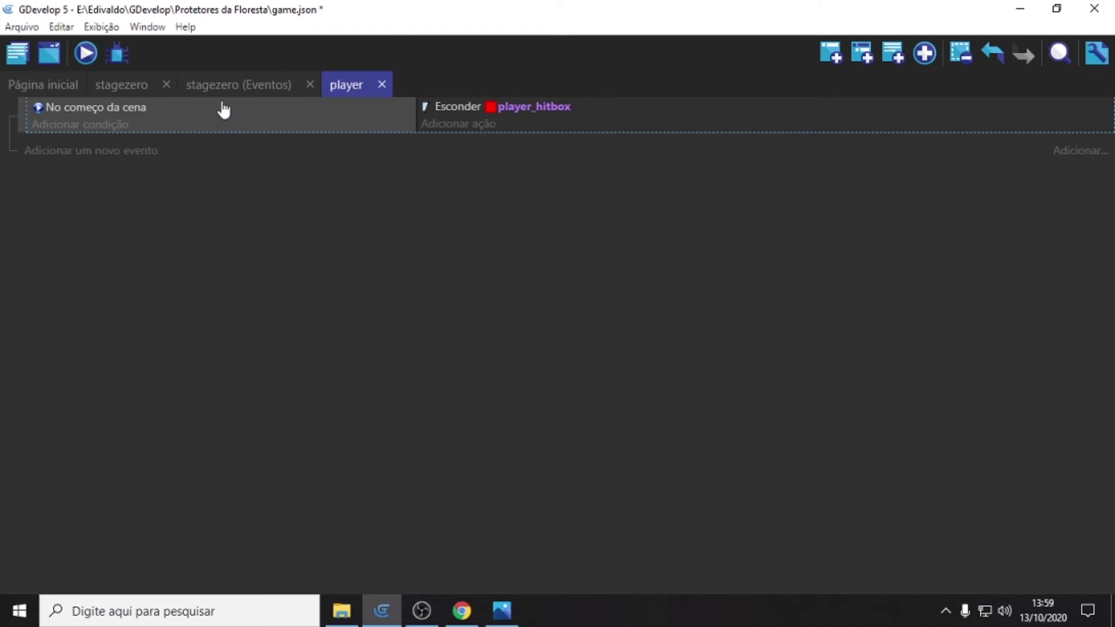
{"action": "left_click", "coordinate": [108, 86]}
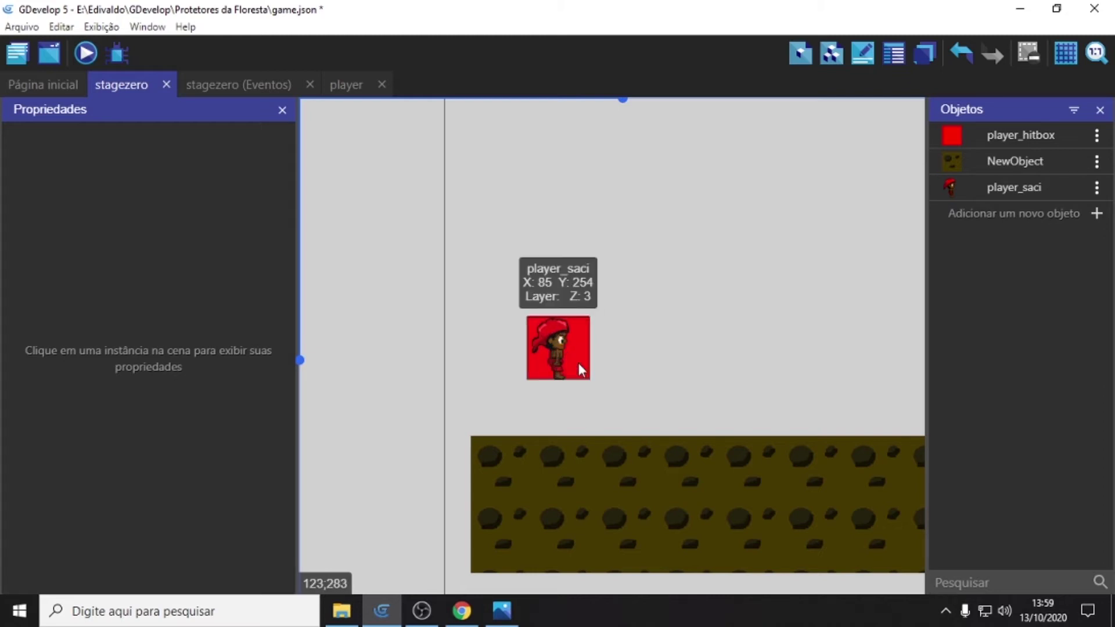
Step: Add a second, condition-free event to the player external events and choose the action "Posição de um objeto" for player_saci
{"action": "left_click", "coordinate": [344, 83]}
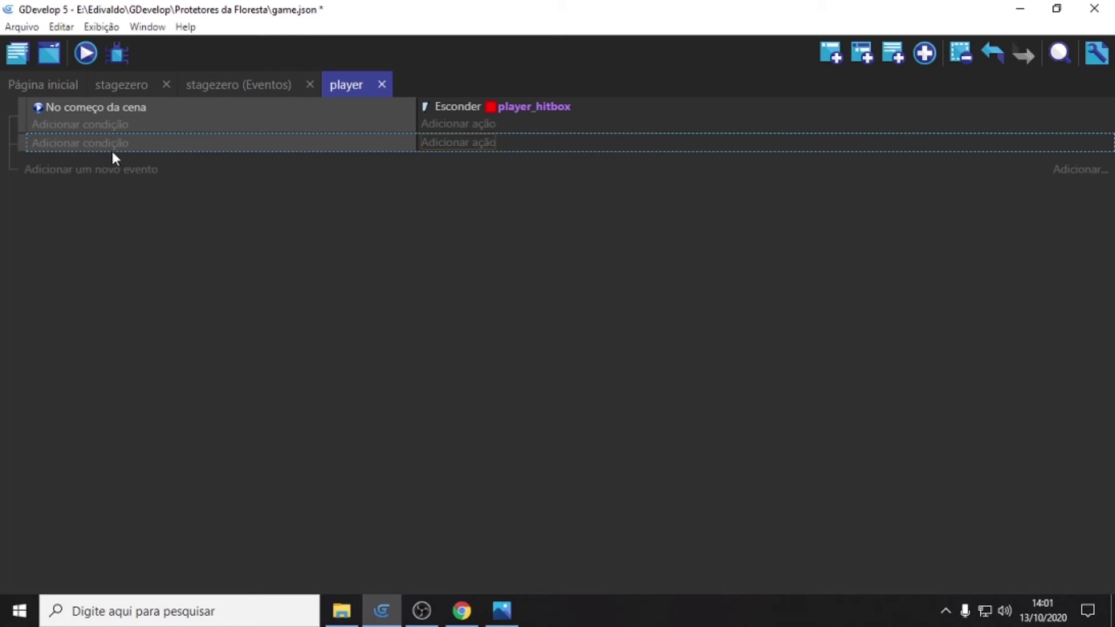
{"action": "left_click", "coordinate": [447, 152]}
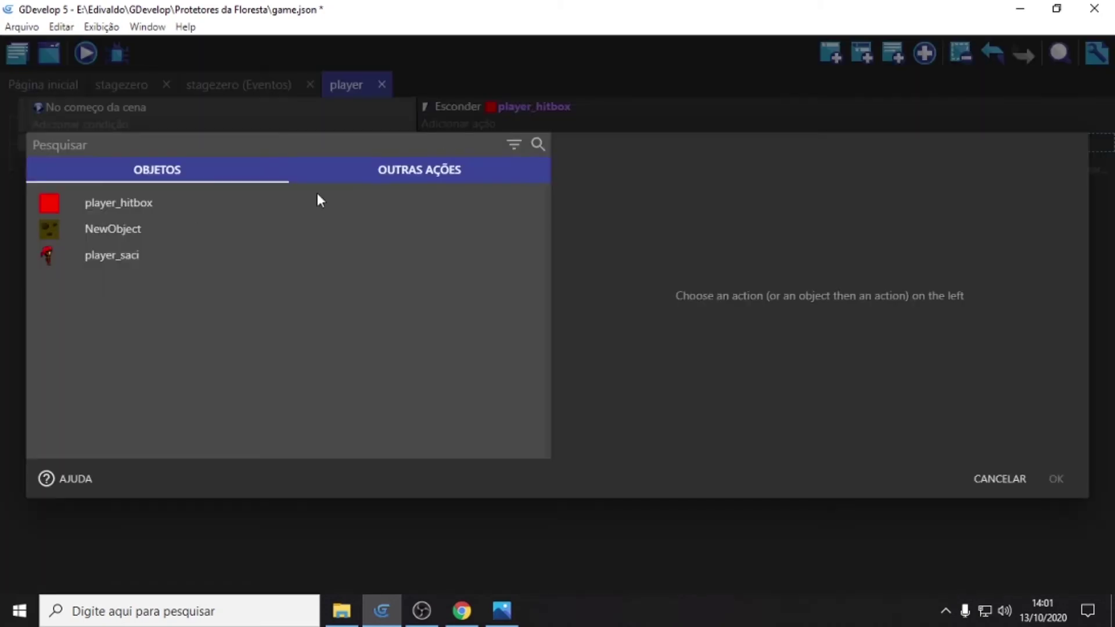
{"action": "left_click", "coordinate": [103, 255]}
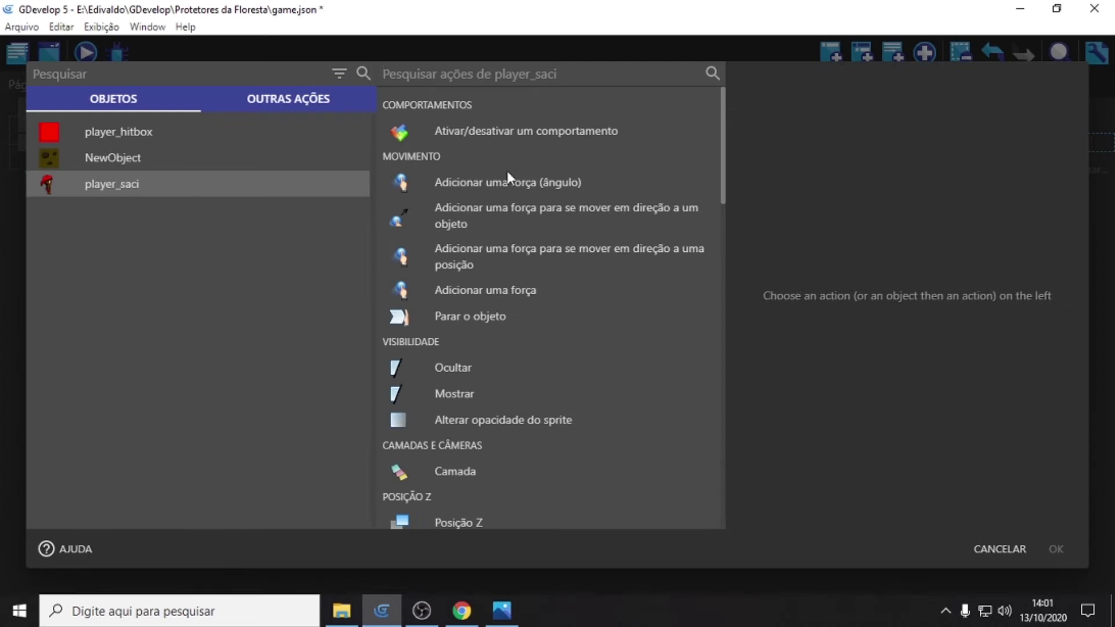
{"action": "scroll", "coordinate": [522, 383], "scroll_direction": "down", "scroll_amount": 5}
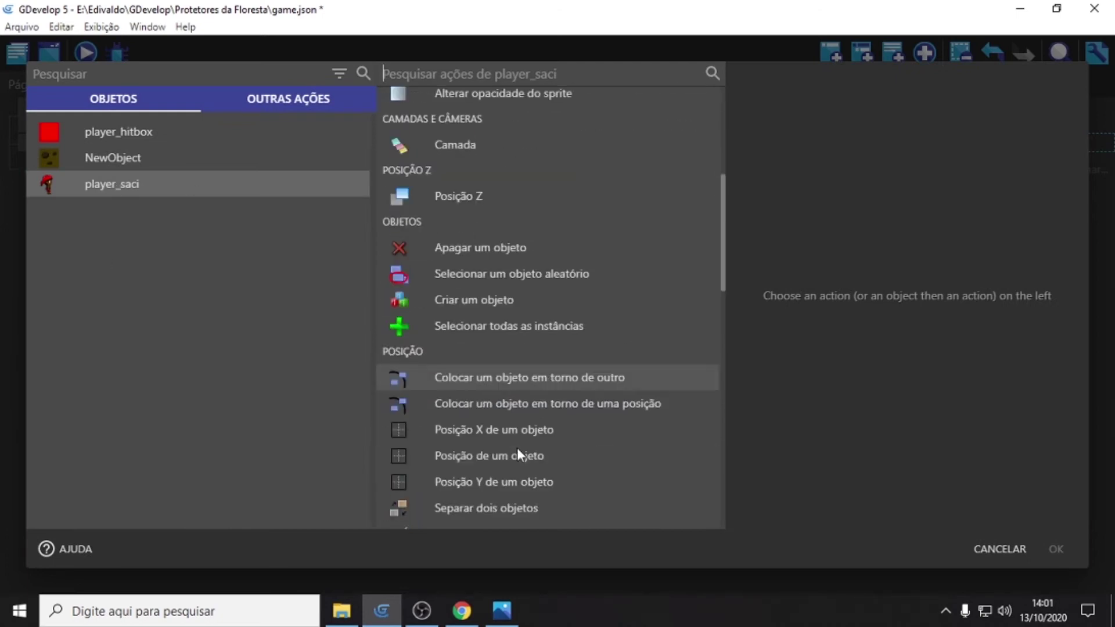
{"action": "scroll", "coordinate": [506, 452], "scroll_direction": "down", "scroll_amount": 1}
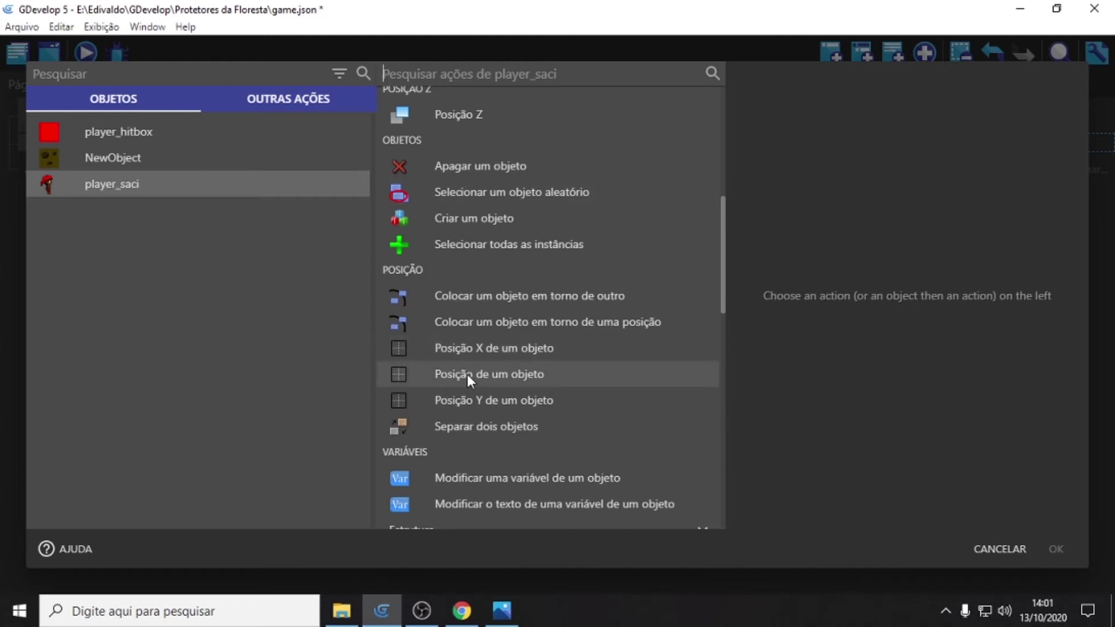
{"action": "left_click", "coordinate": [503, 374]}
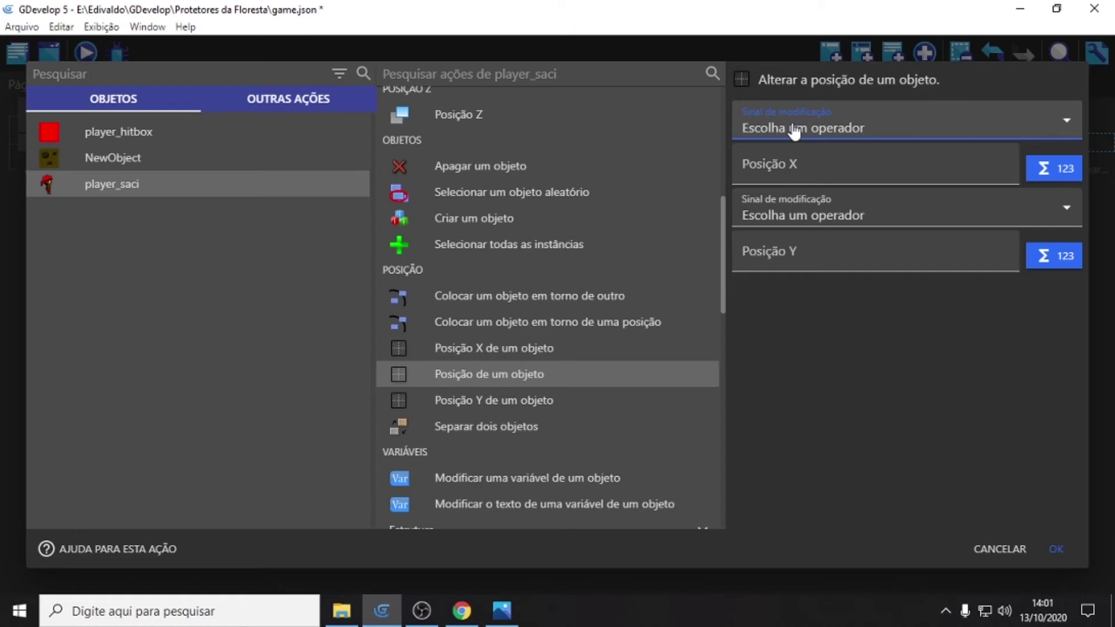
Step: Set the action's X position with the operator "= (definir como)" to the expression player_hitbox.X()
{"action": "left_click", "coordinate": [811, 130]}
{"action": "left_click", "coordinate": [786, 169]}
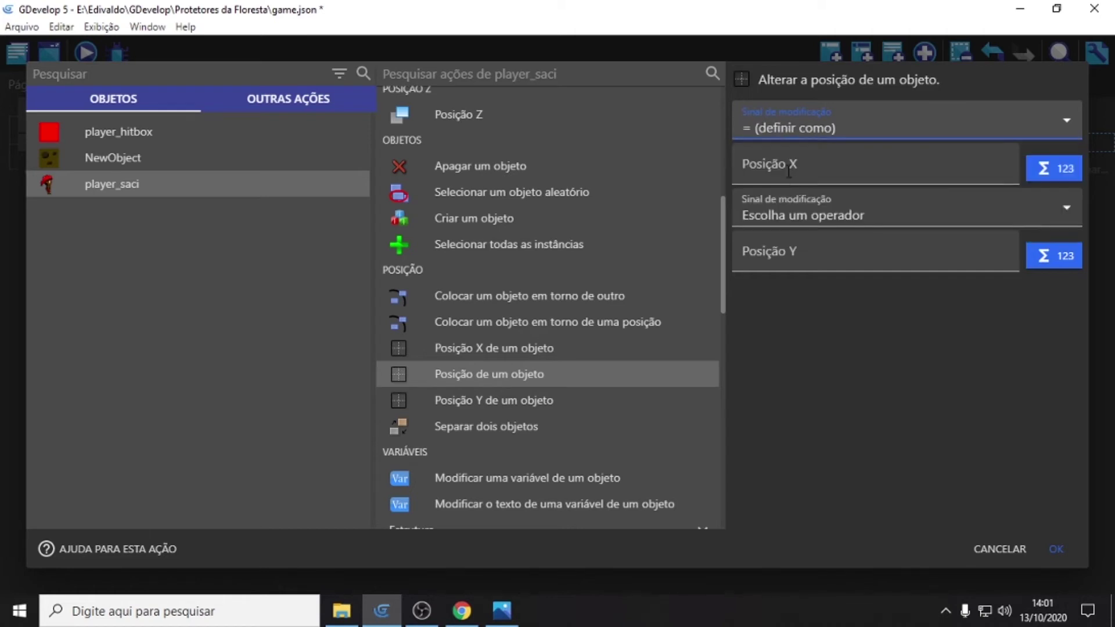
{"action": "left_click", "coordinate": [827, 167]}
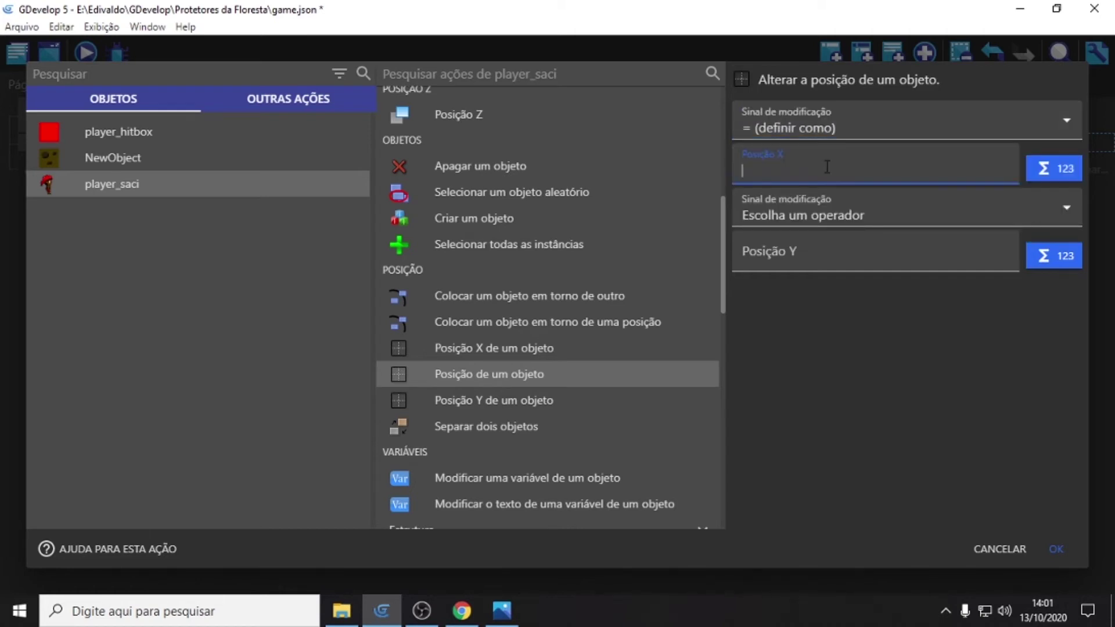
{"action": "type", "text": "pla"}
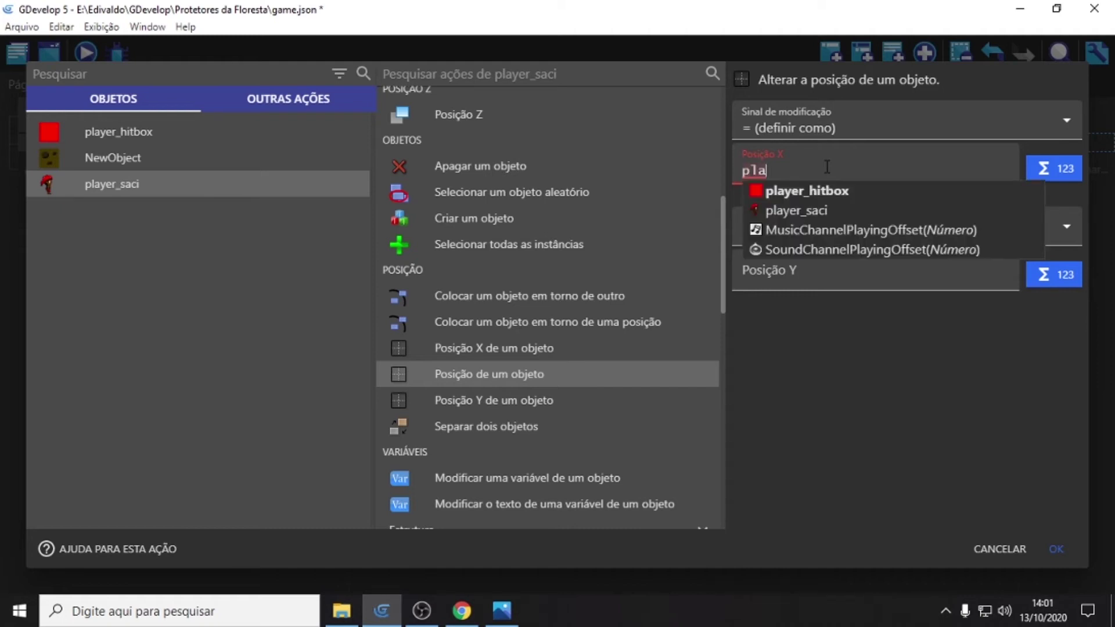
{"action": "left_click", "coordinate": [840, 191]}
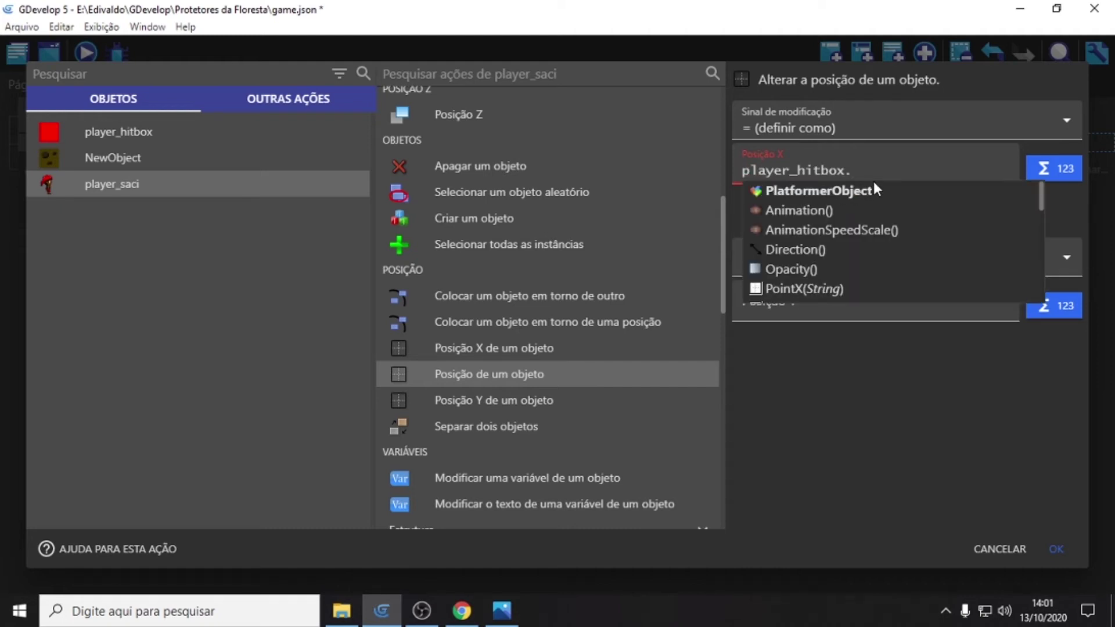
{"action": "type", "text": "x"}
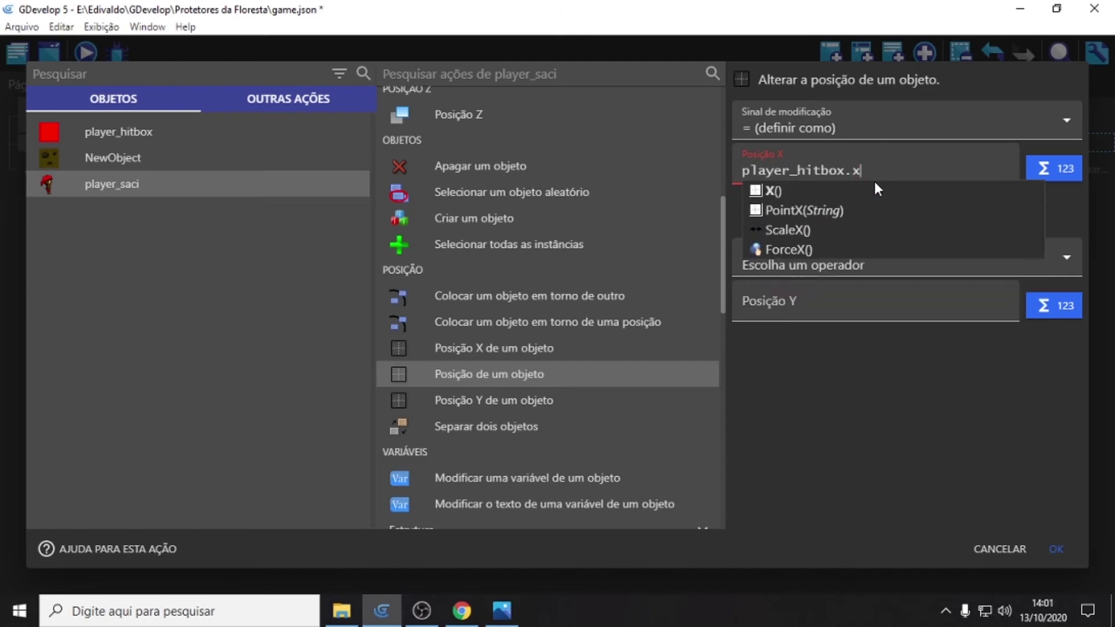
{"action": "left_click", "coordinate": [777, 191]}
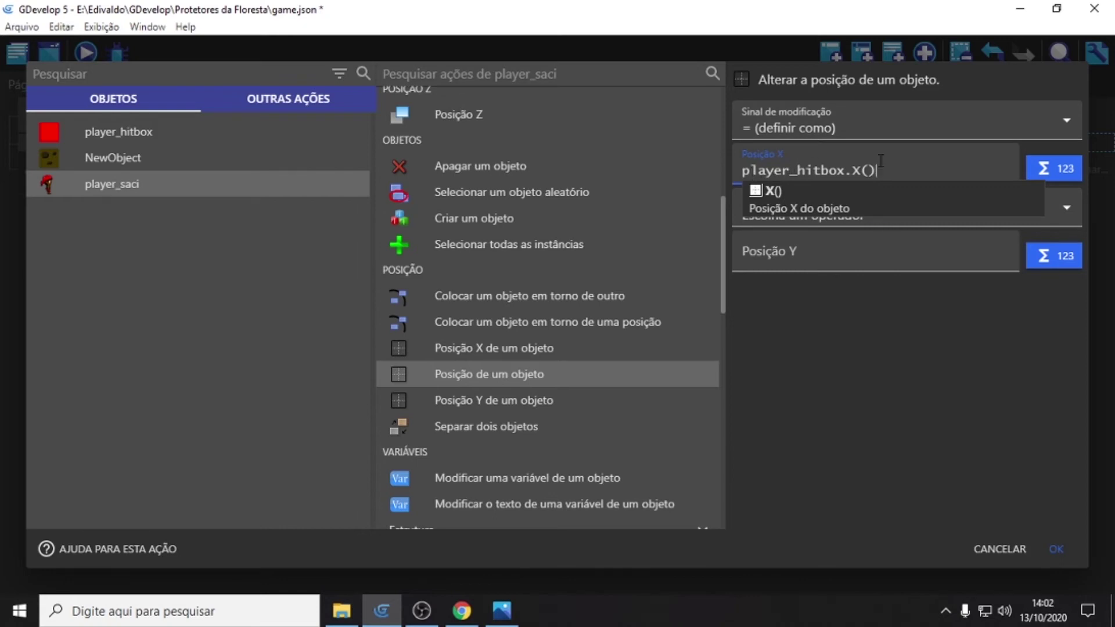
Step: Set the action's Y position with "= (definir como)" to player_hitbox.Y() and confirm the action
{"action": "left_click", "coordinate": [843, 234]}
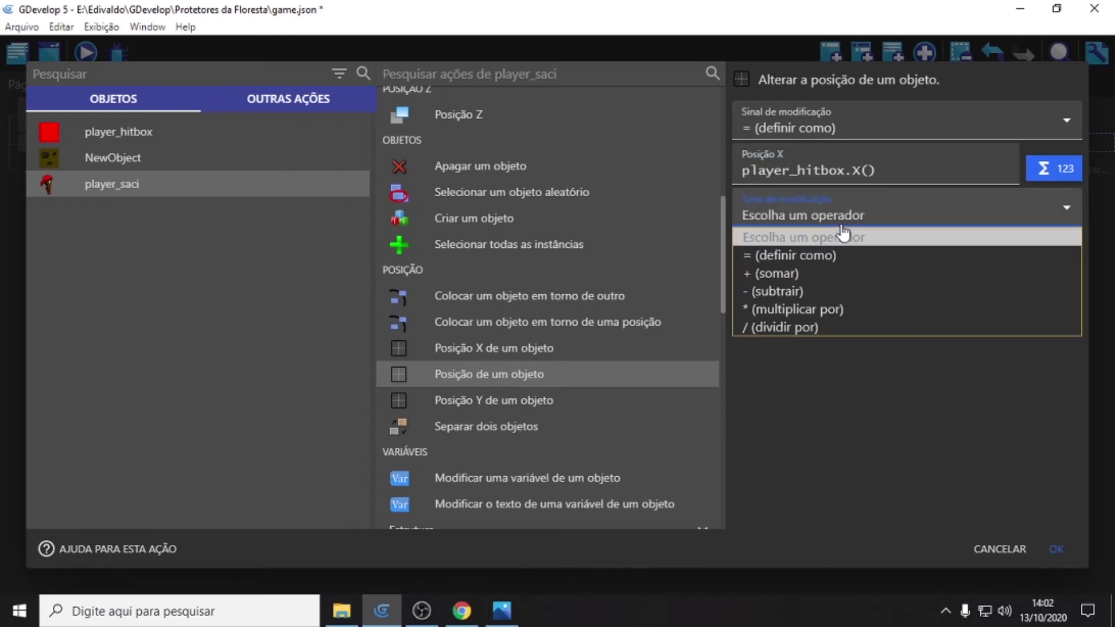
{"action": "left_click", "coordinate": [799, 255]}
{"action": "left_click", "coordinate": [783, 255]}
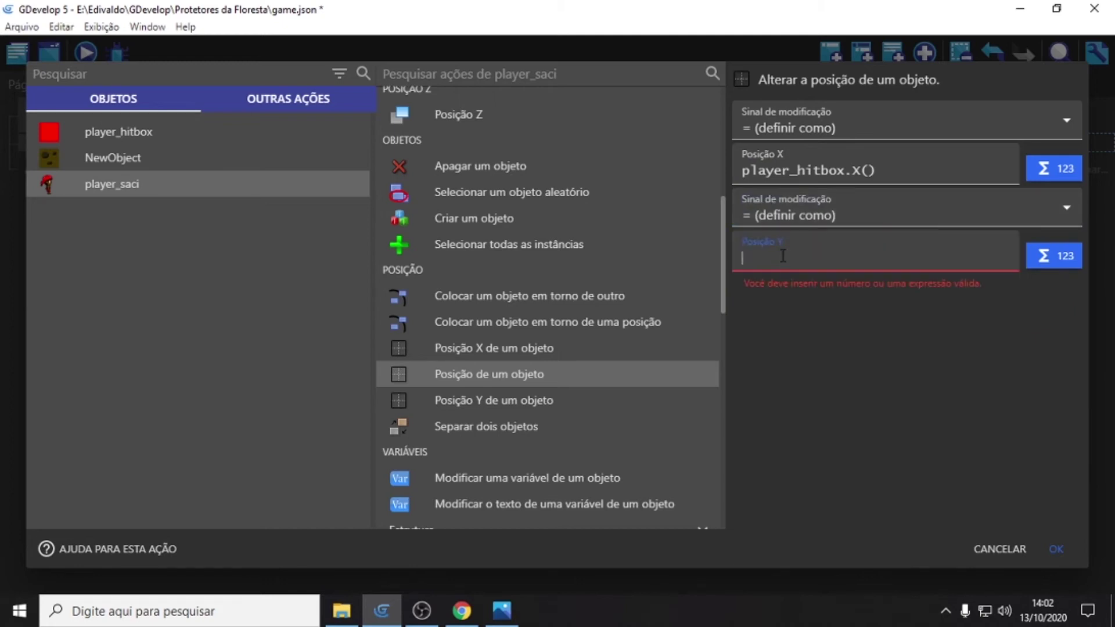
{"action": "type", "text": "pla"}
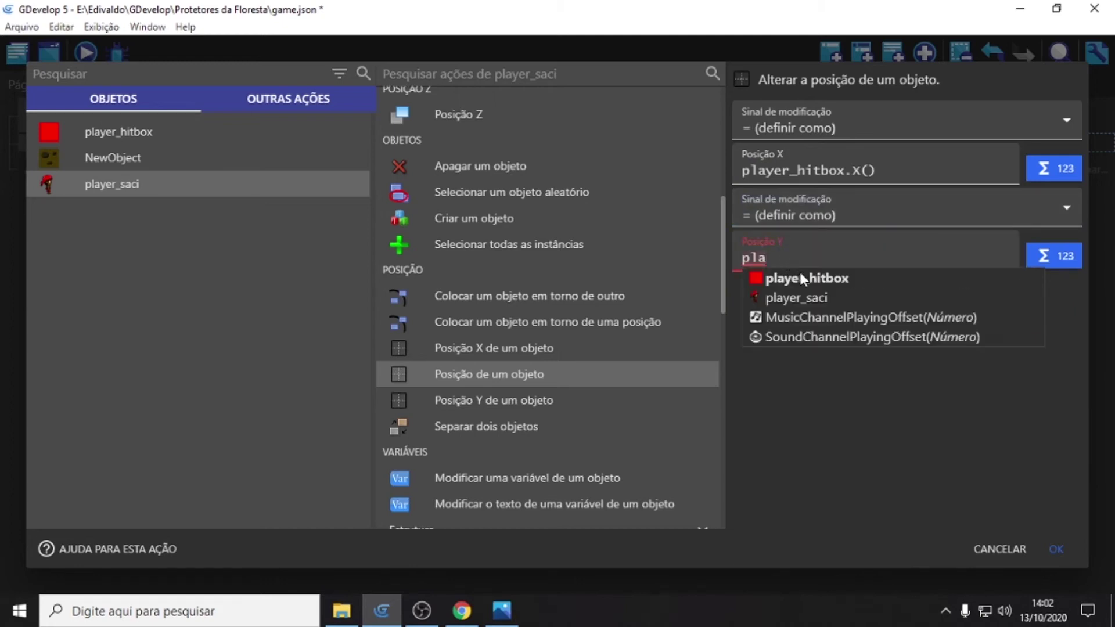
{"action": "left_click", "coordinate": [805, 277]}
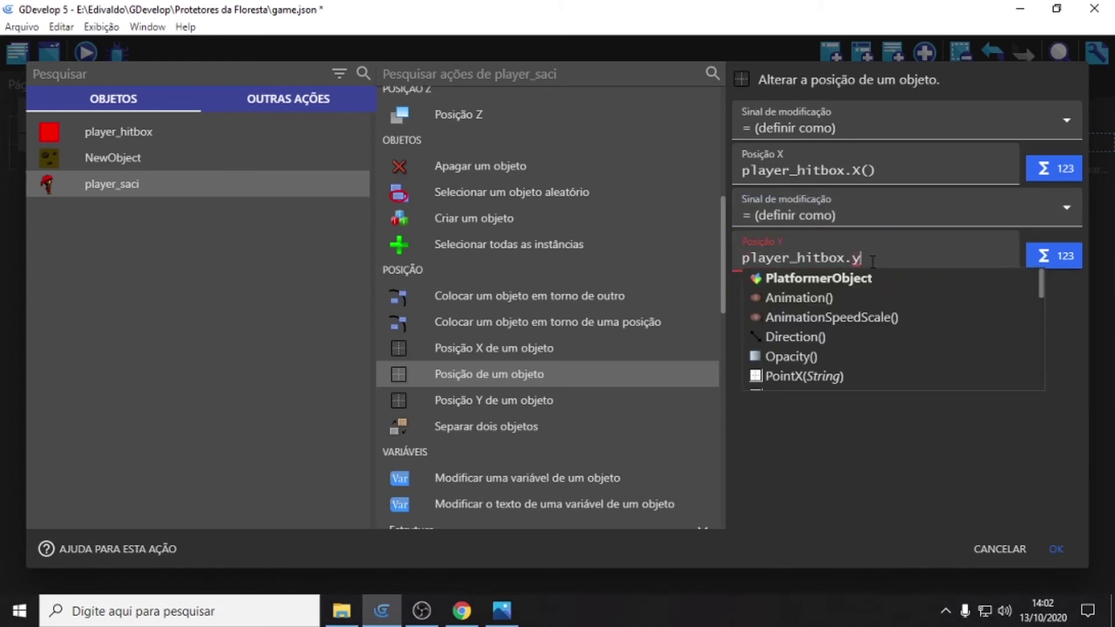
{"action": "type", "text": "y"}
{"action": "left_click", "coordinate": [793, 274]}
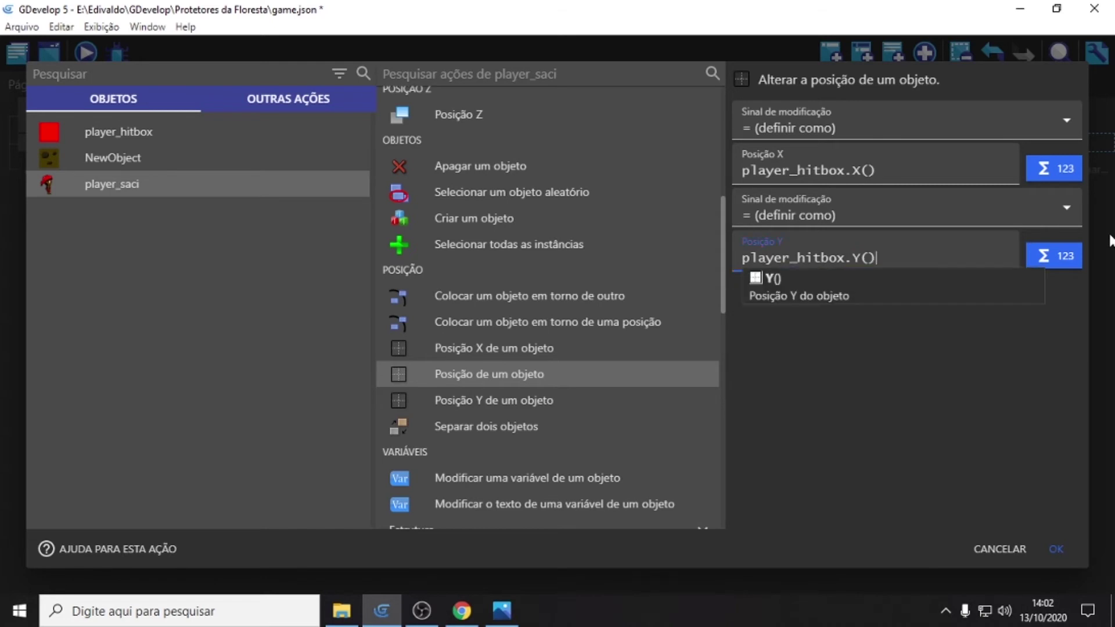
{"action": "left_click", "coordinate": [1056, 549]}
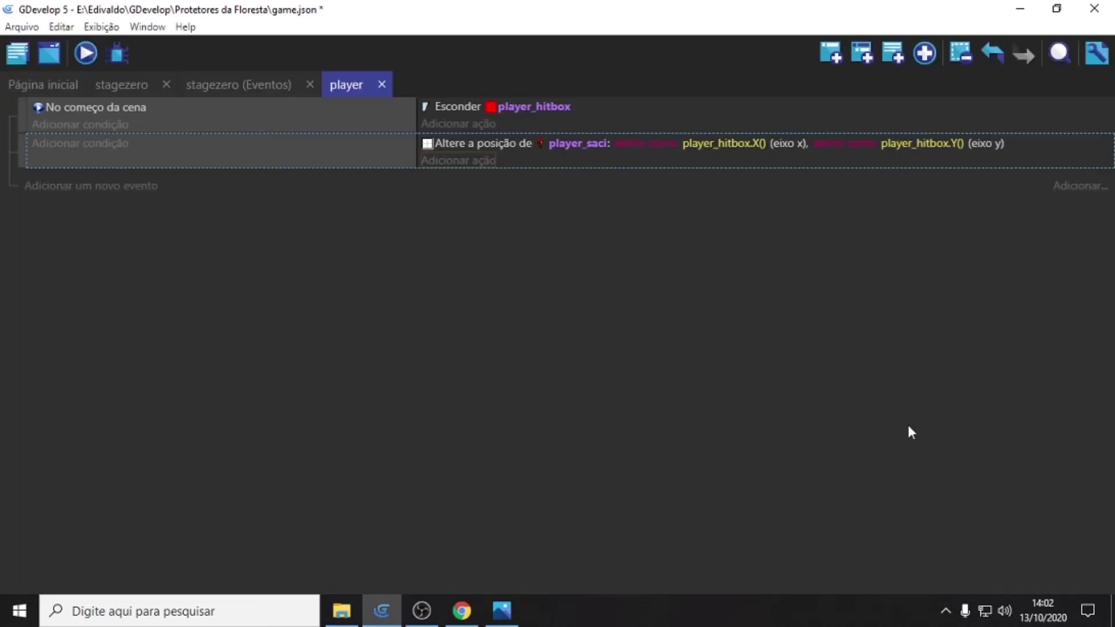
Step: Preview the game, testing that player_saci follows the hitbox while moving sideways and jumping, and close the preview
{"action": "left_click", "coordinate": [86, 52]}
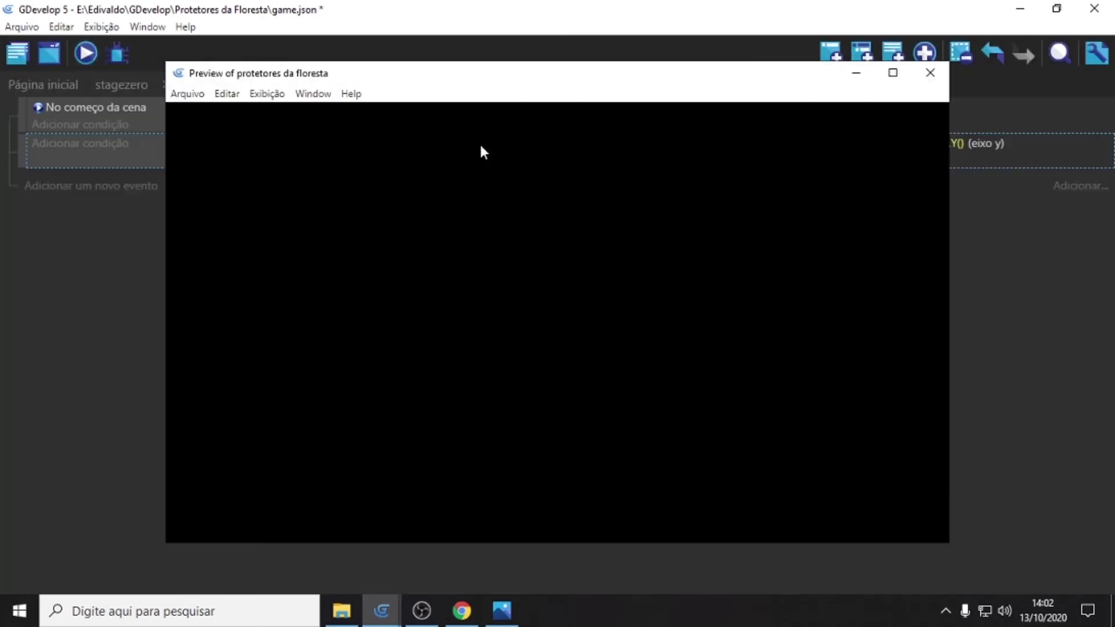
{"action": "key", "text": "Right"}
{"action": "key", "text": "Left"}
{"action": "key", "text": "Right"}
{"action": "key", "text": "Right"}
{"action": "key", "text": "space"}
{"action": "key", "text": "Right"}
{"action": "key", "text": "space"}
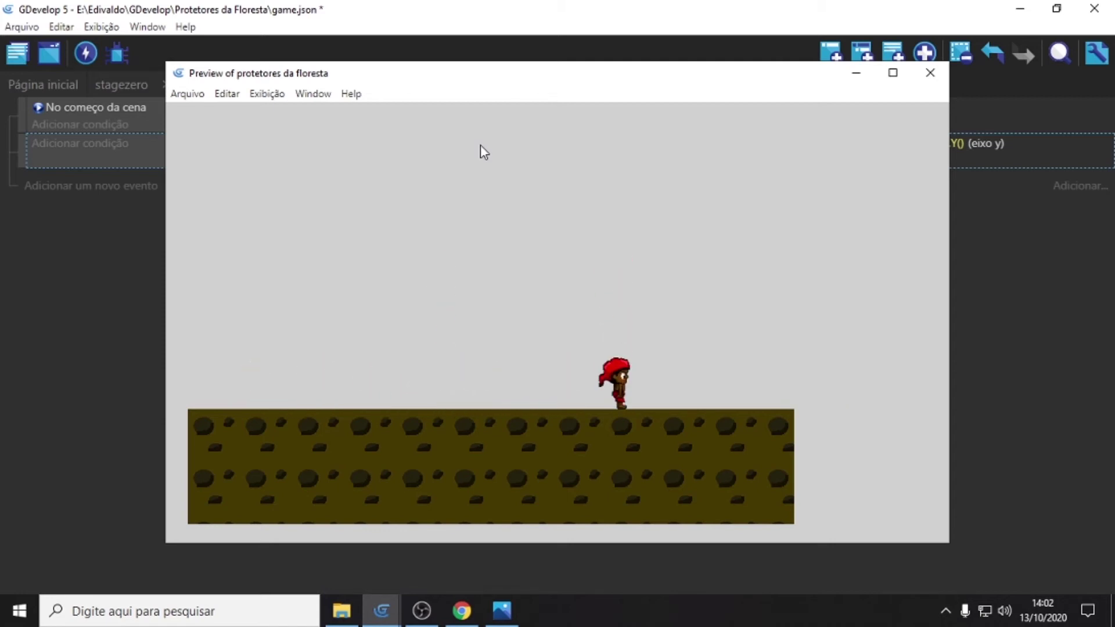
{"action": "left_click", "coordinate": [930, 72]}
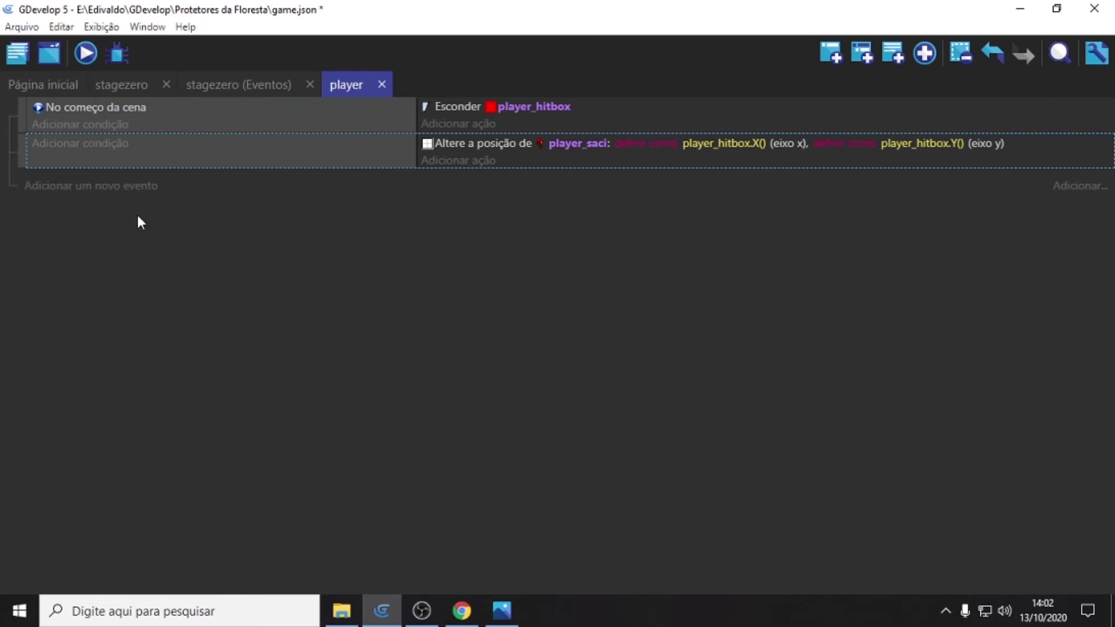
Step: Add a third event to the player external events with the condition "Está no chão" for player_hitbox
{"action": "left_click", "coordinate": [145, 187]}
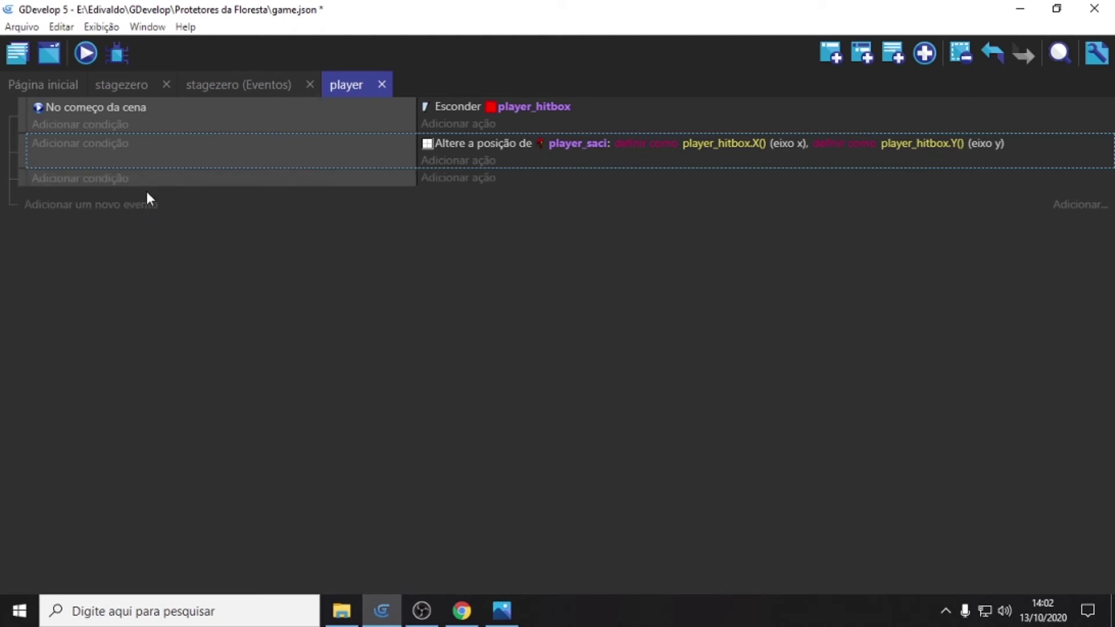
{"action": "left_click", "coordinate": [104, 181]}
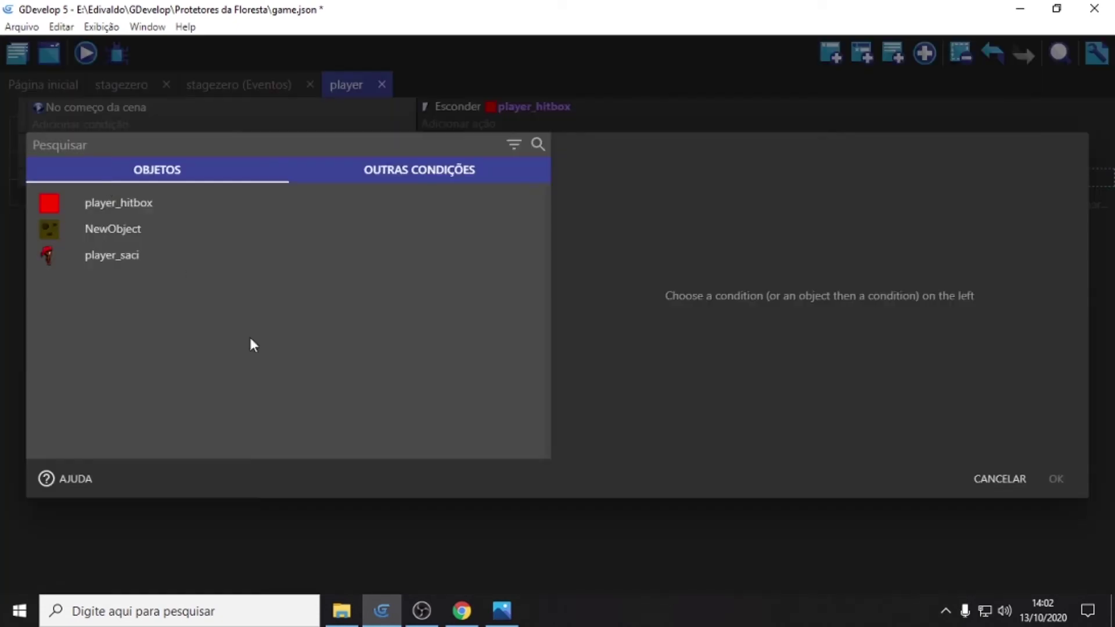
{"action": "left_click", "coordinate": [129, 202]}
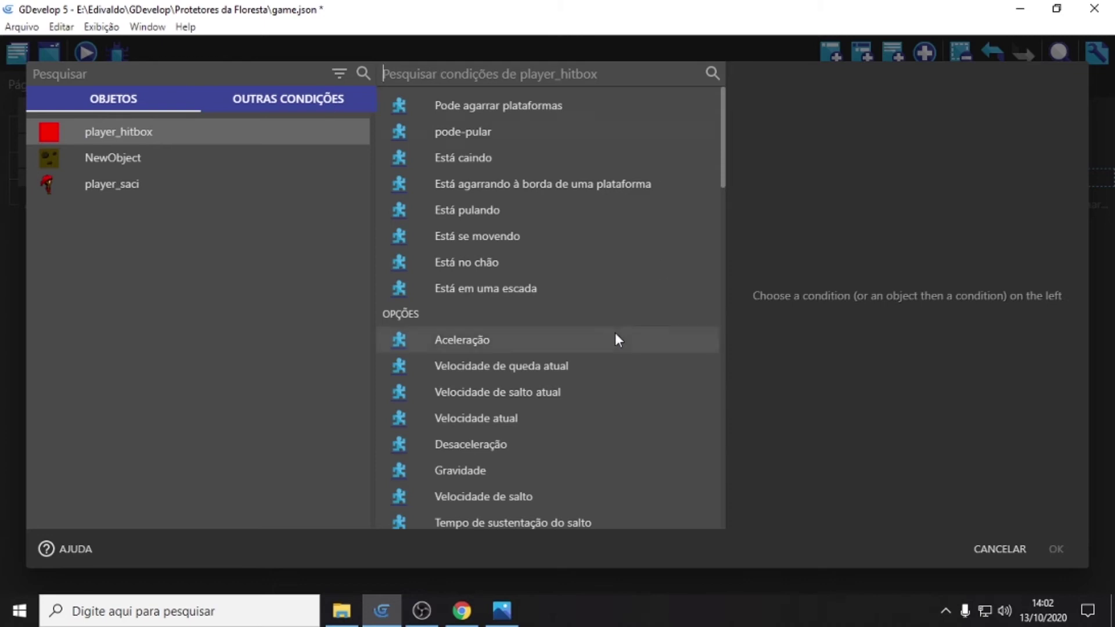
{"action": "left_click", "coordinate": [472, 263]}
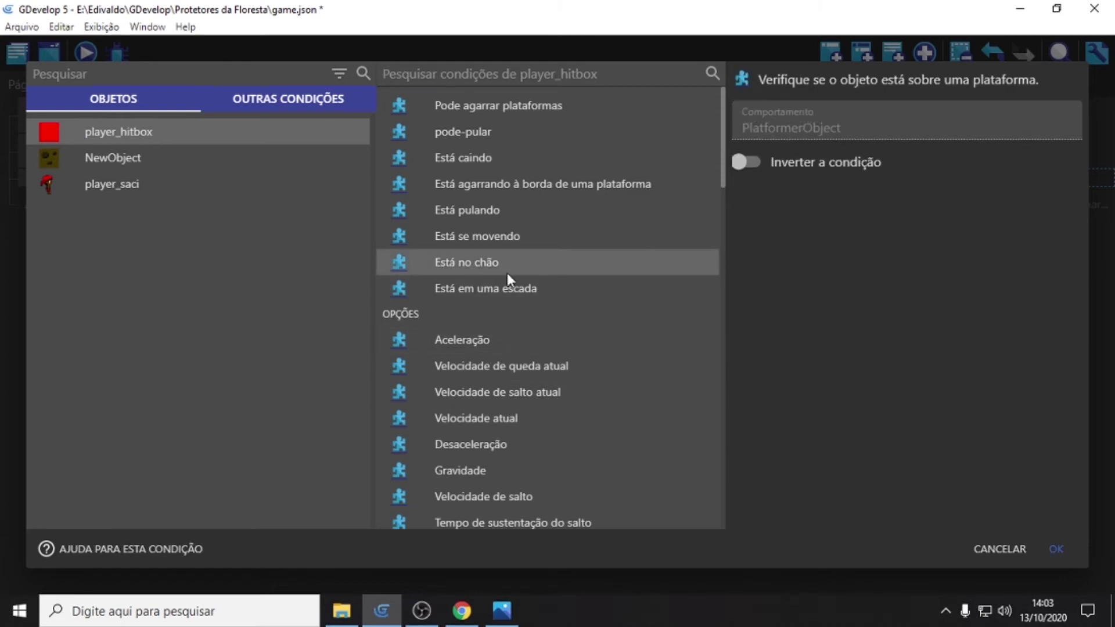
{"action": "left_click", "coordinate": [1055, 549]}
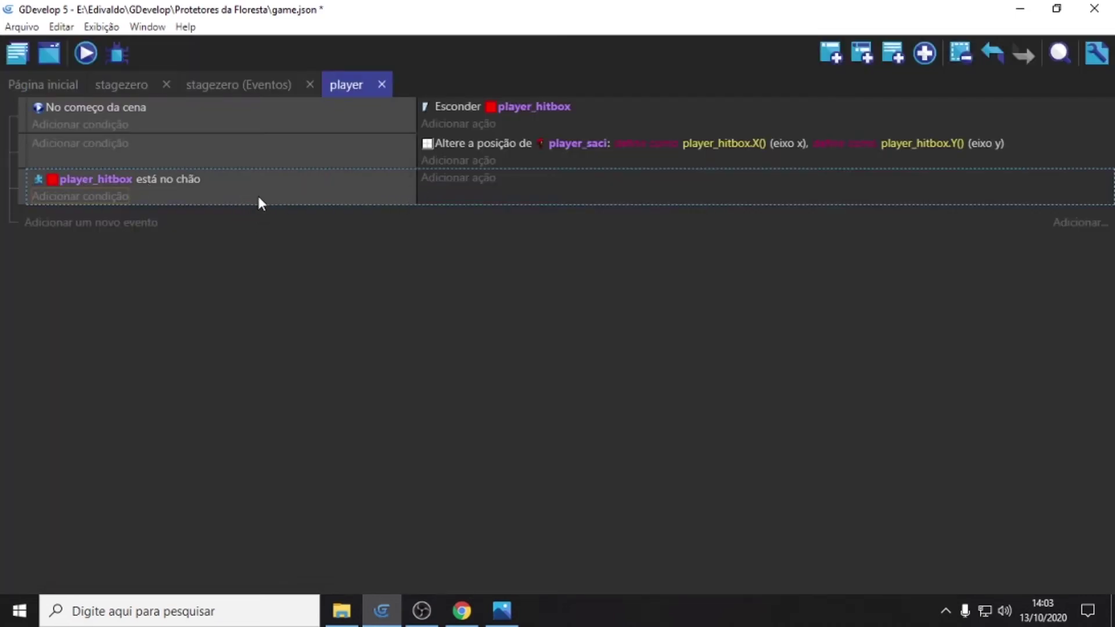
Step: Add a sub-event under the "está no chão" event with the condition "Está se movendo" for player_hitbox
{"action": "left_click", "coordinate": [858, 56]}
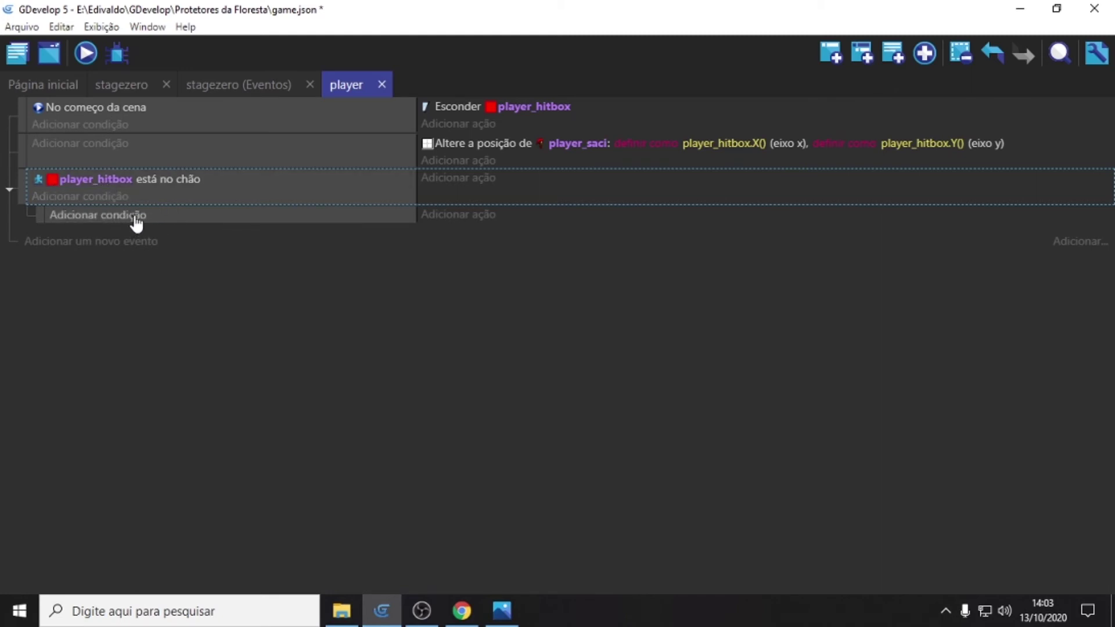
{"action": "left_click", "coordinate": [126, 197]}
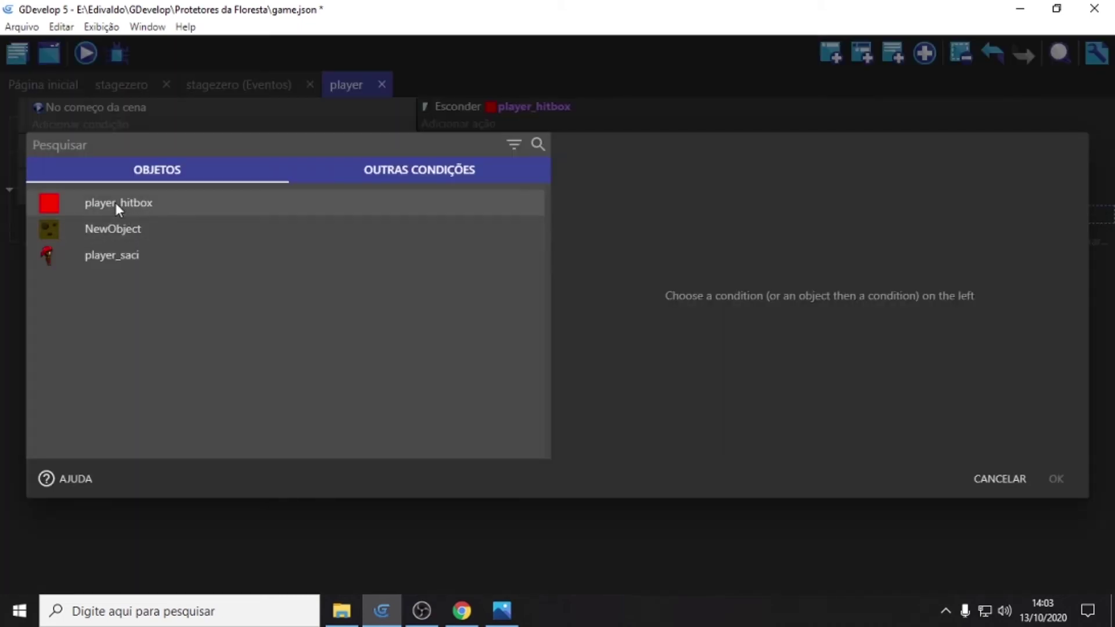
{"action": "left_click", "coordinate": [116, 204]}
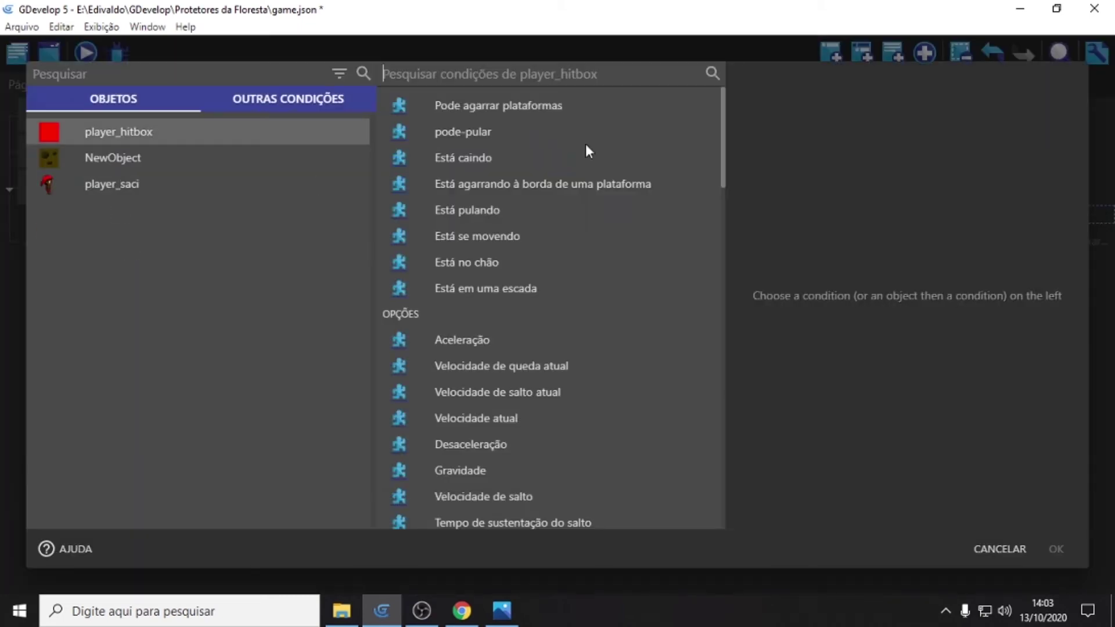
{"action": "left_click", "coordinate": [447, 239]}
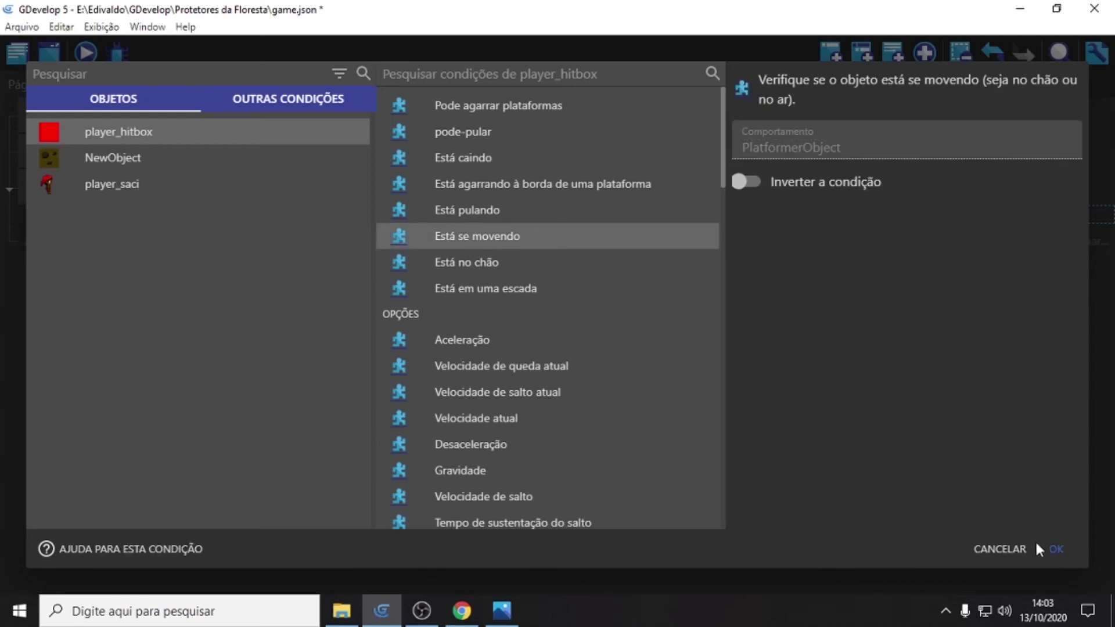
{"action": "left_click", "coordinate": [1058, 550]}
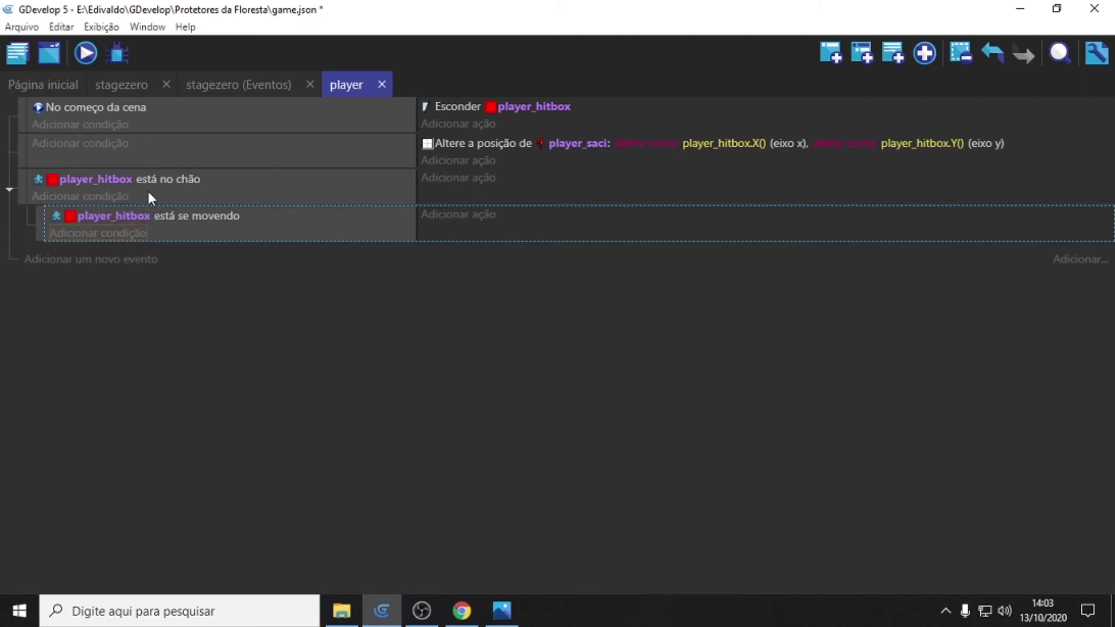
Step: Give the "está se movendo" sub-event the action "Alterar a animação" for player_saci, with "= (definir como)" and value 1
{"action": "left_click", "coordinate": [452, 216]}
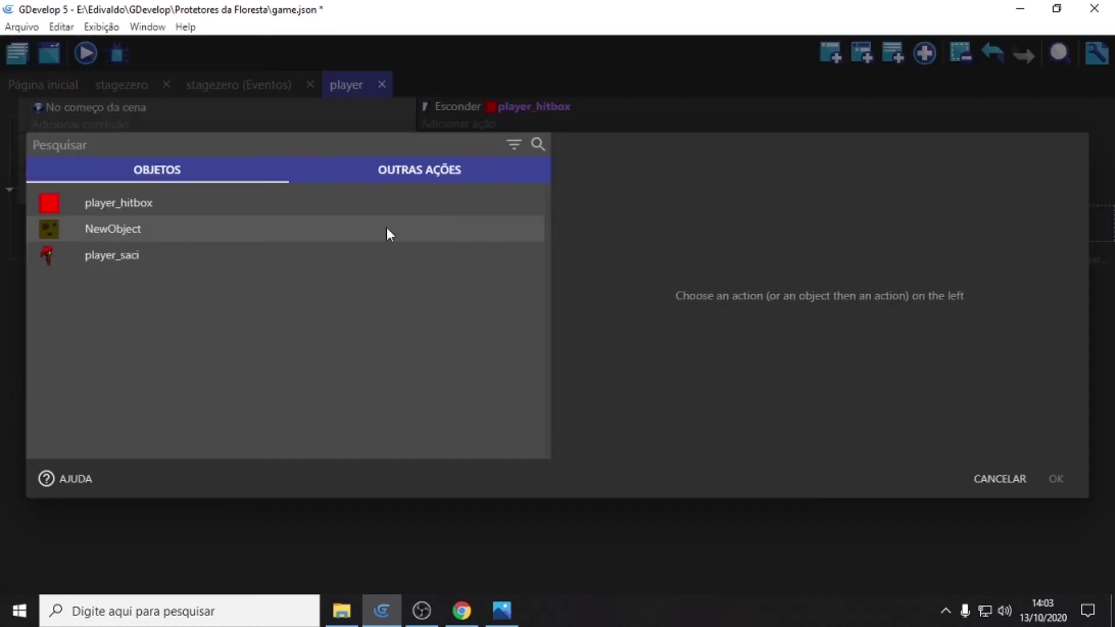
{"action": "left_click", "coordinate": [109, 259]}
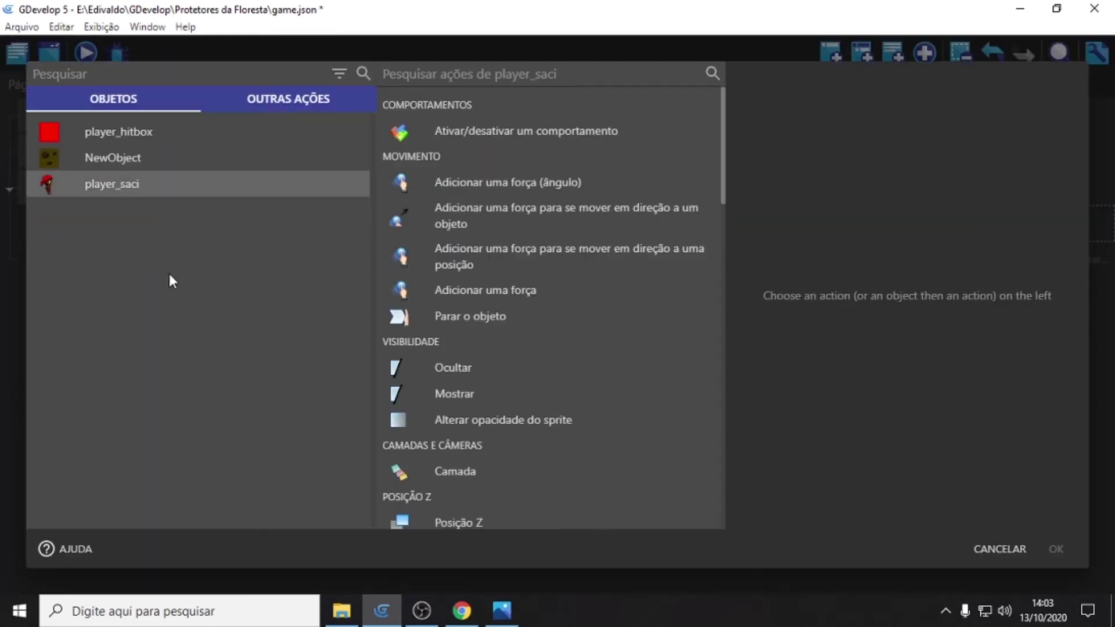
{"action": "scroll", "coordinate": [511, 391], "scroll_direction": "down", "scroll_amount": 7}
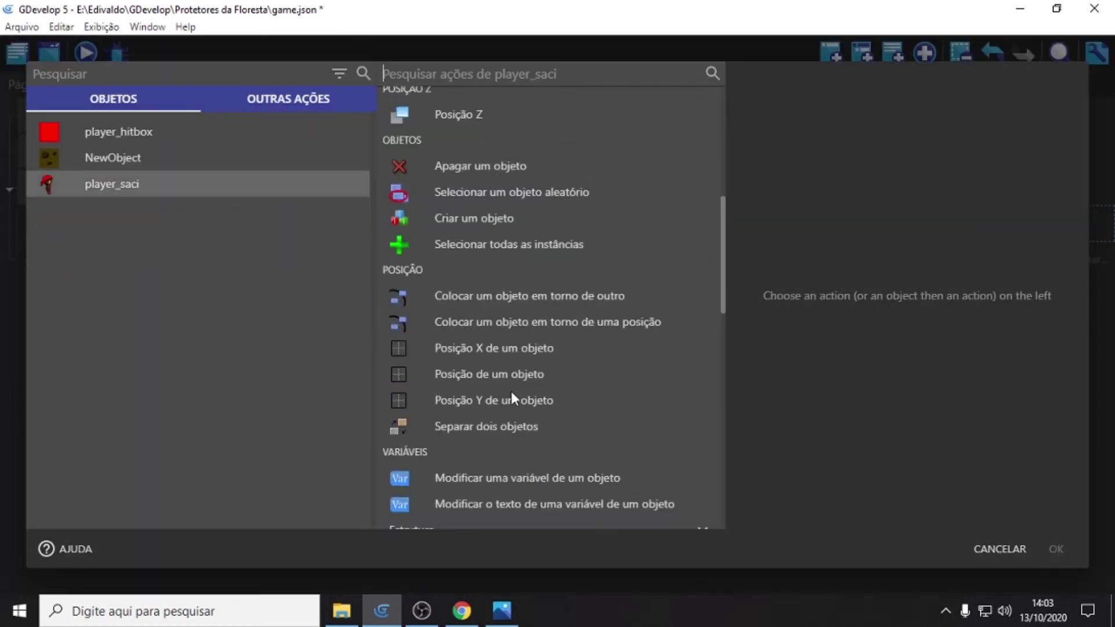
{"action": "scroll", "coordinate": [511, 391], "scroll_direction": "down", "scroll_amount": 2}
{"action": "scroll", "coordinate": [626, 356], "scroll_direction": "down", "scroll_amount": 3}
{"action": "scroll", "coordinate": [614, 360], "scroll_direction": "down", "scroll_amount": 4}
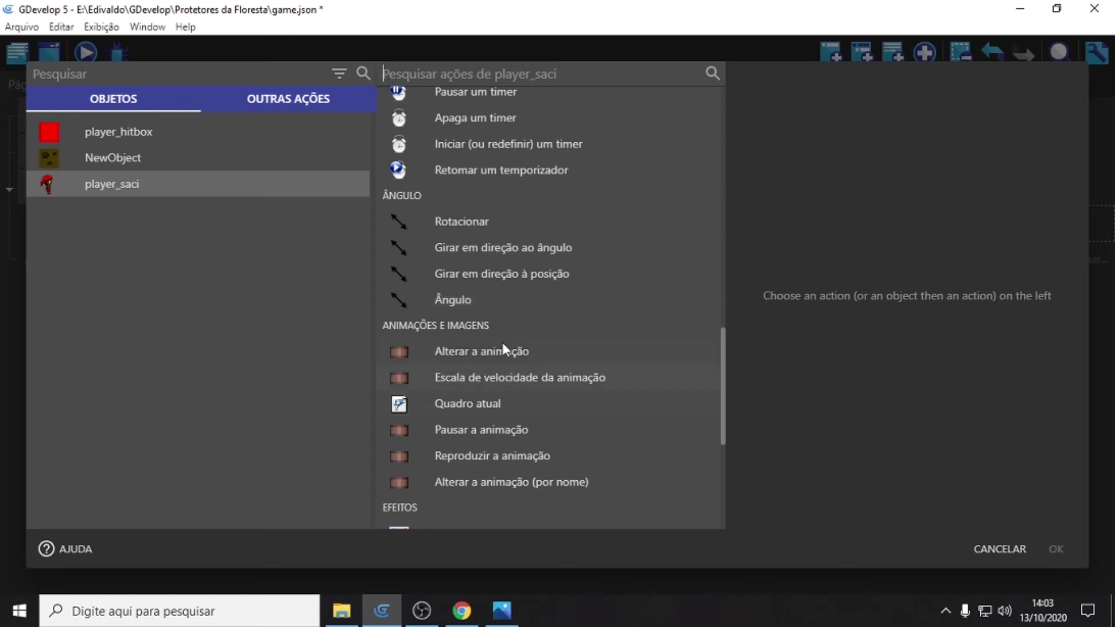
{"action": "left_click", "coordinate": [444, 354]}
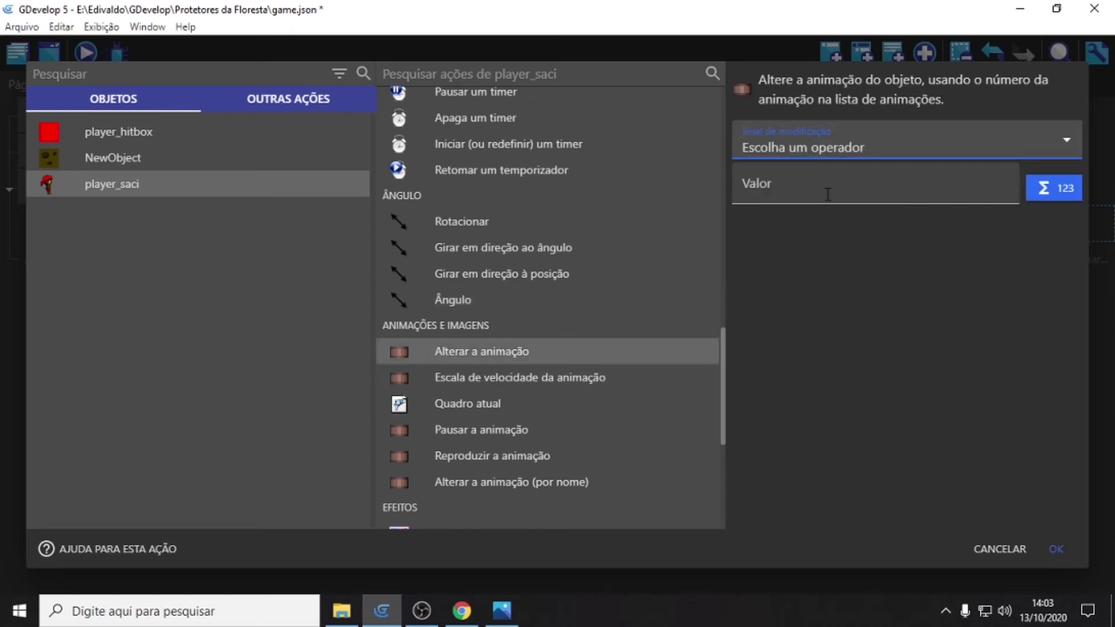
{"action": "left_click", "coordinate": [826, 152]}
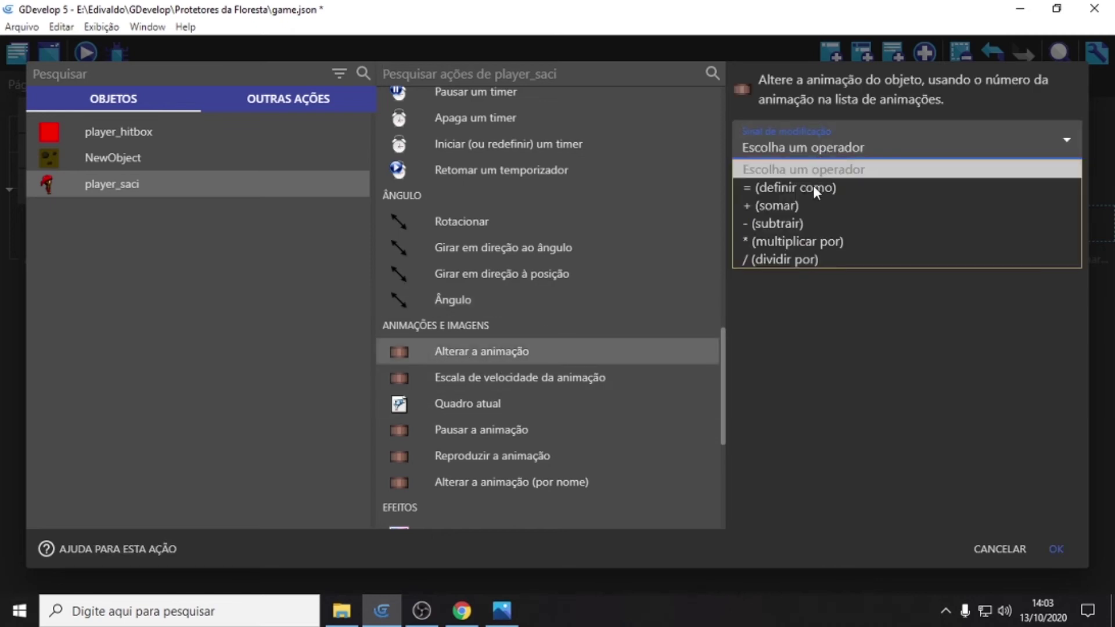
{"action": "left_click", "coordinate": [814, 183]}
{"action": "left_click", "coordinate": [788, 185]}
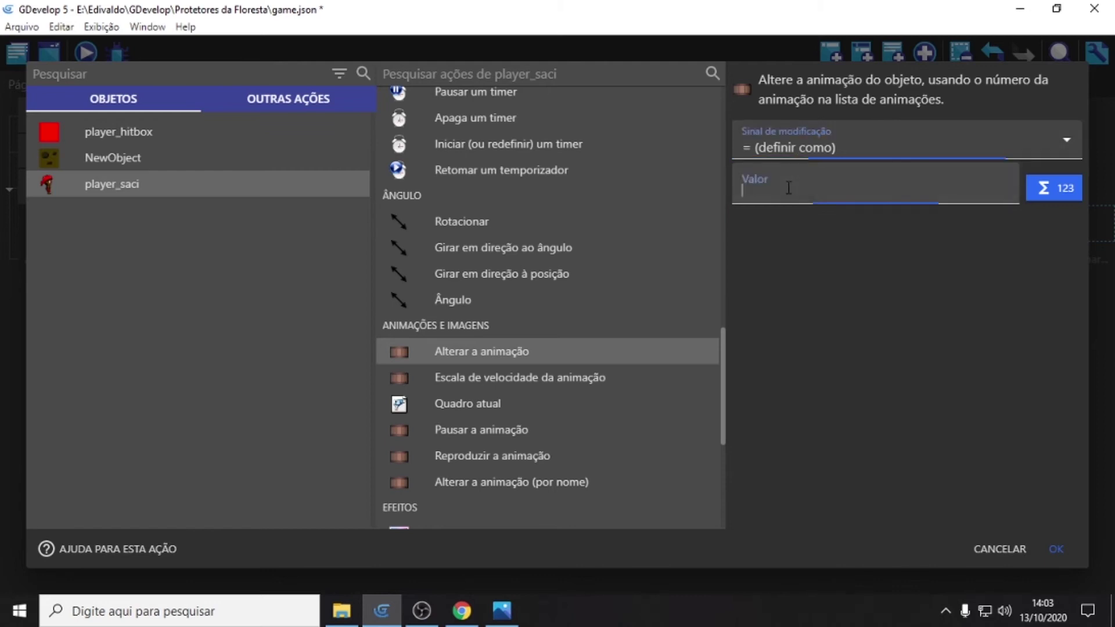
{"action": "type", "text": "1"}
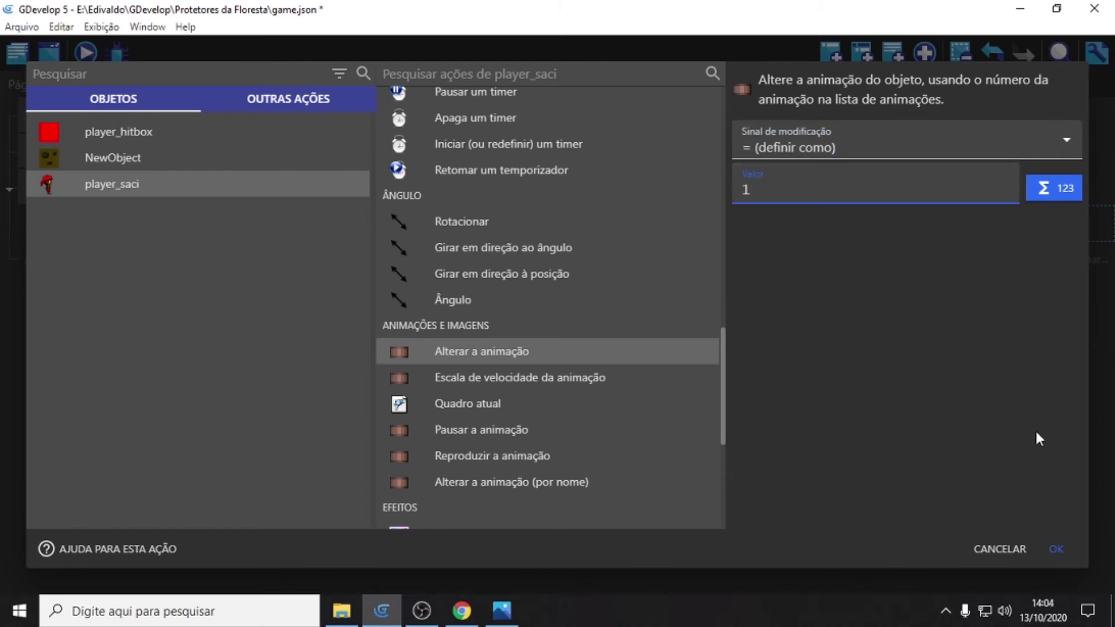
{"action": "left_click", "coordinate": [1057, 549]}
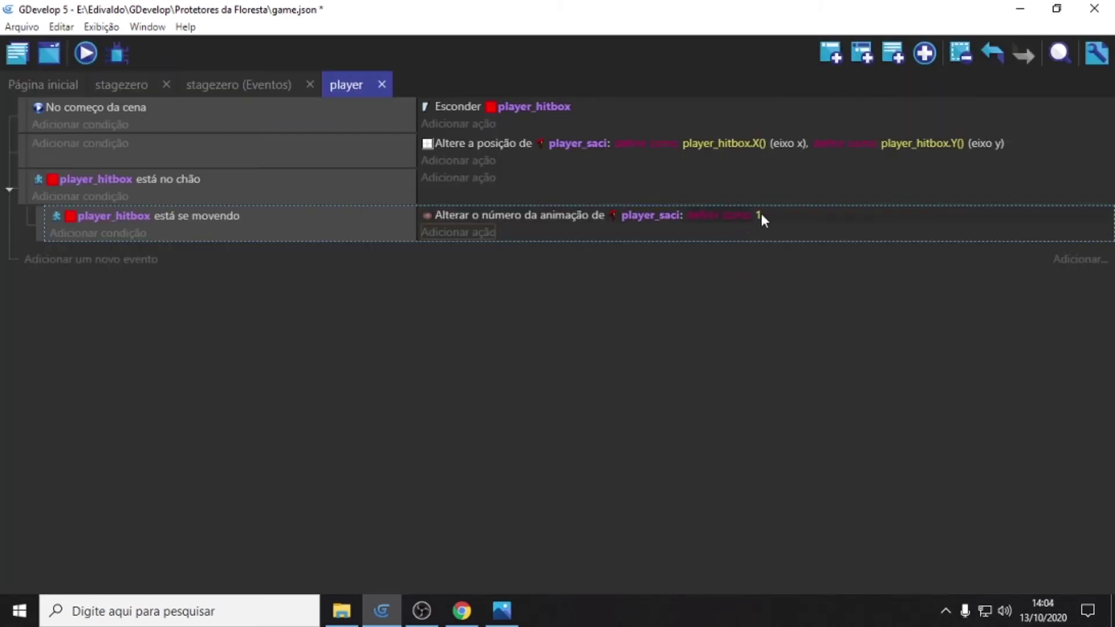
Step: In the stagezero scene, name player_saci's Animation #1 "walk" and apply the object changes
{"action": "left_click", "coordinate": [136, 82]}
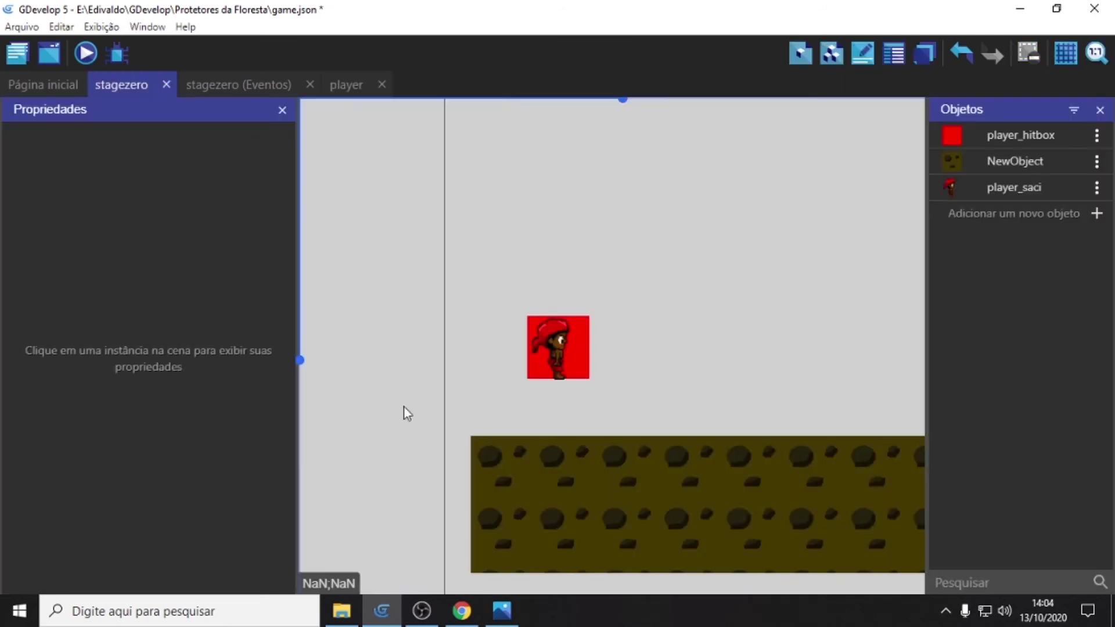
{"action": "double_click", "coordinate": [1018, 191]}
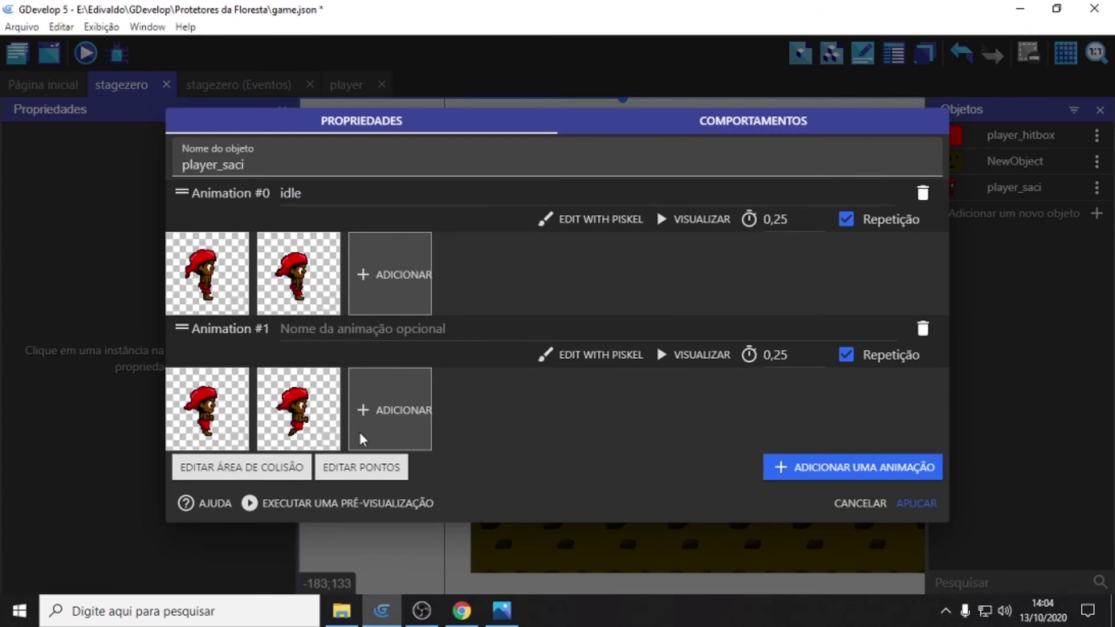
{"action": "left_click", "coordinate": [308, 335]}
{"action": "type", "text": "wal"}
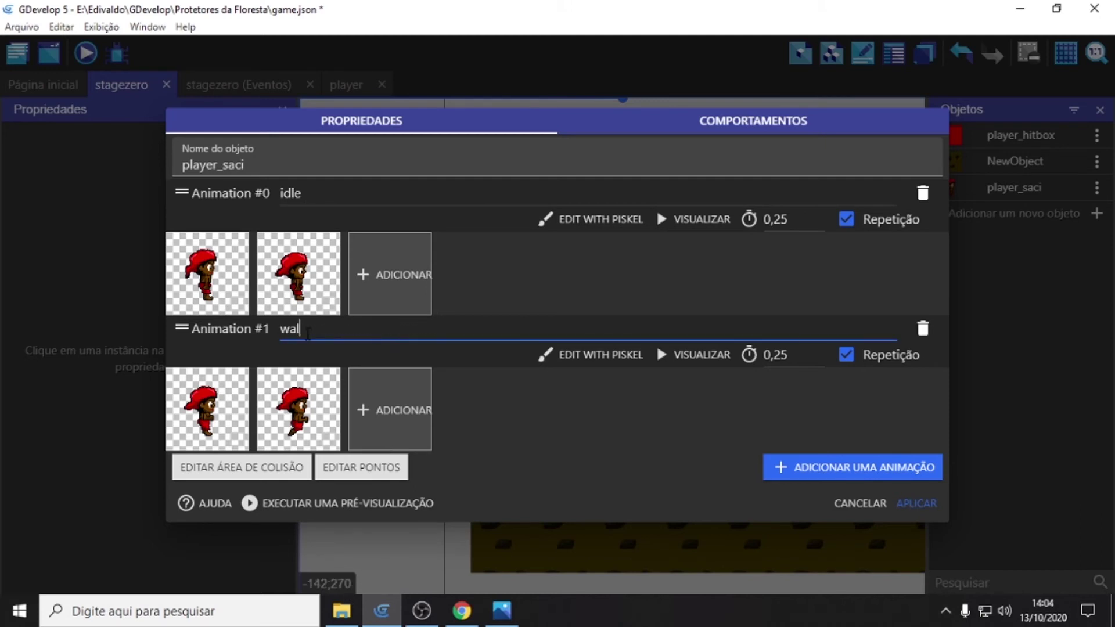
{"action": "type", "text": "k"}
{"action": "left_click", "coordinate": [917, 504]}
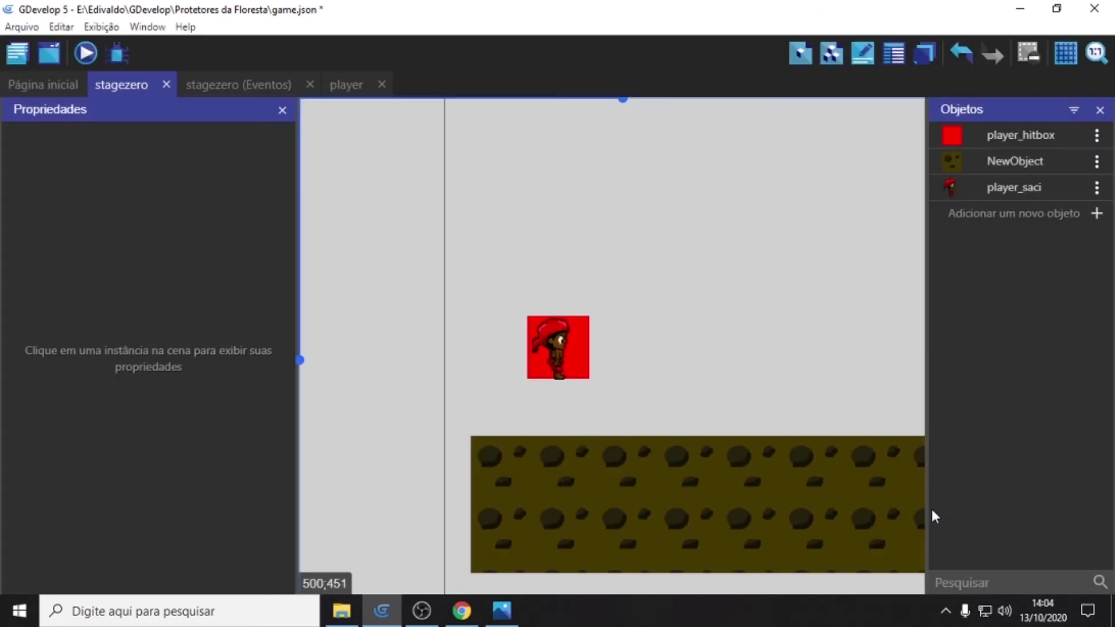
Step: Return to the player external events, preview the game while walking the character to the right, and close the preview
{"action": "left_click", "coordinate": [352, 85]}
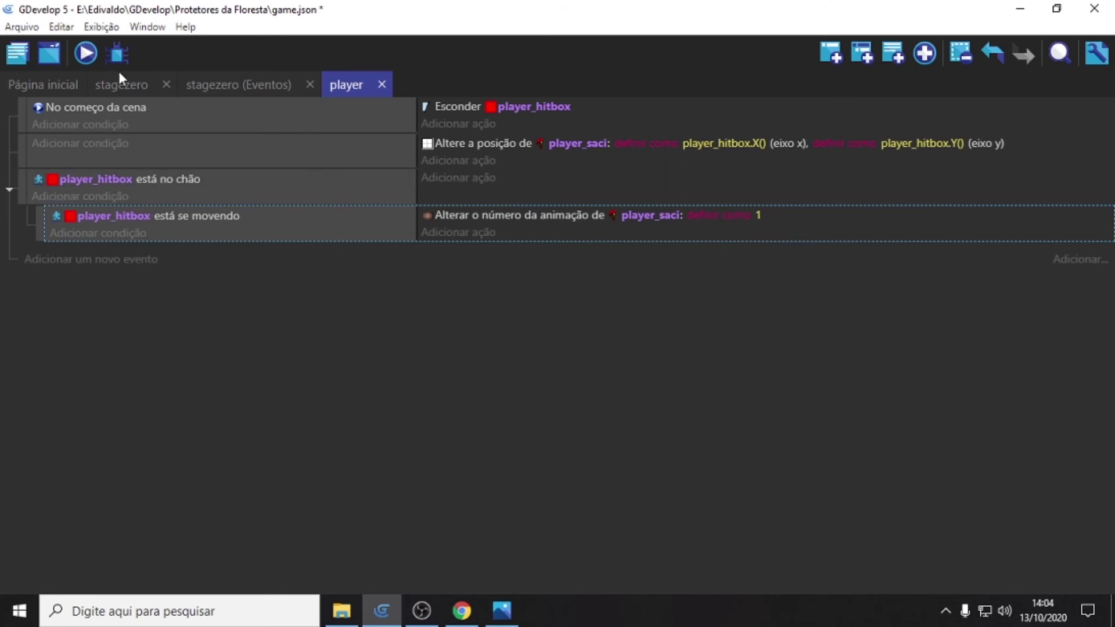
{"action": "left_click", "coordinate": [86, 55]}
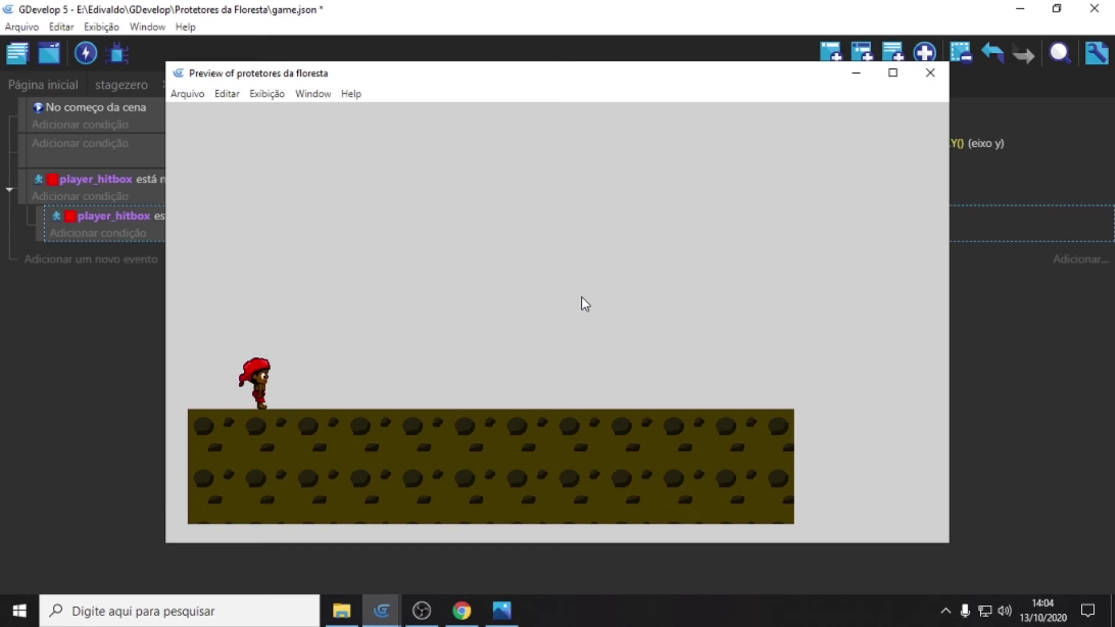
{"action": "key", "text": "Right"}
{"action": "key", "text": "Right"}
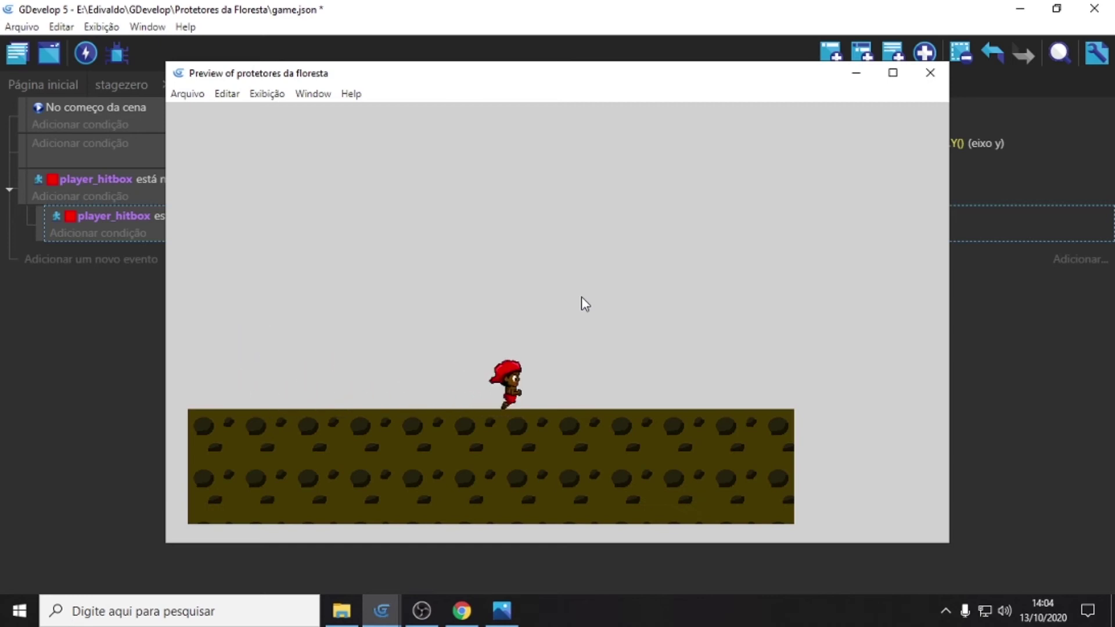
{"action": "key", "text": "Right"}
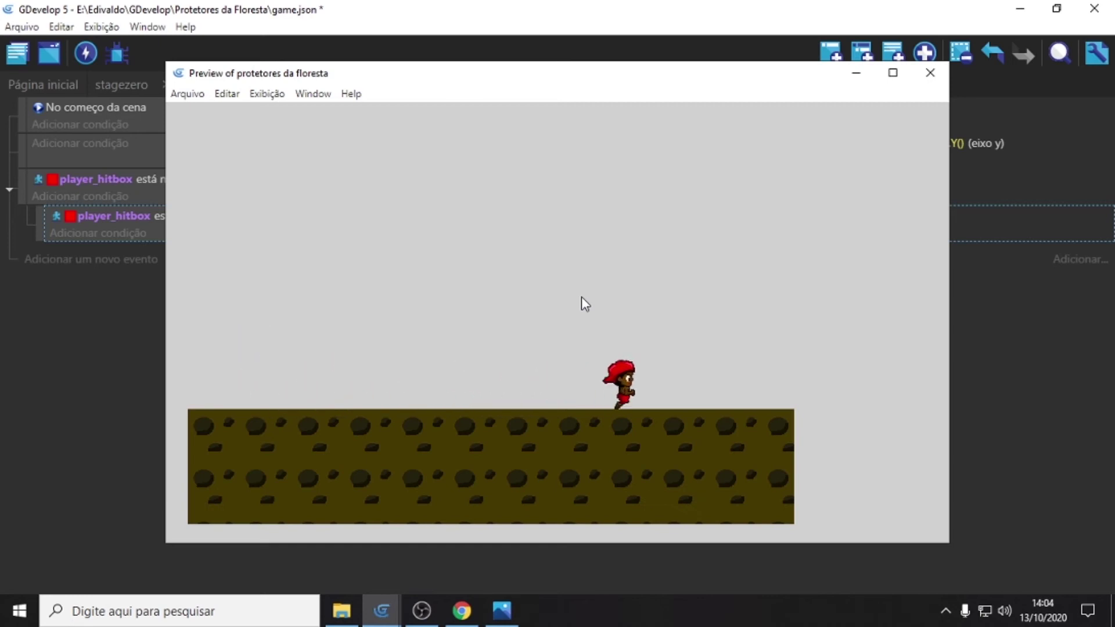
{"action": "left_click", "coordinate": [930, 73]}
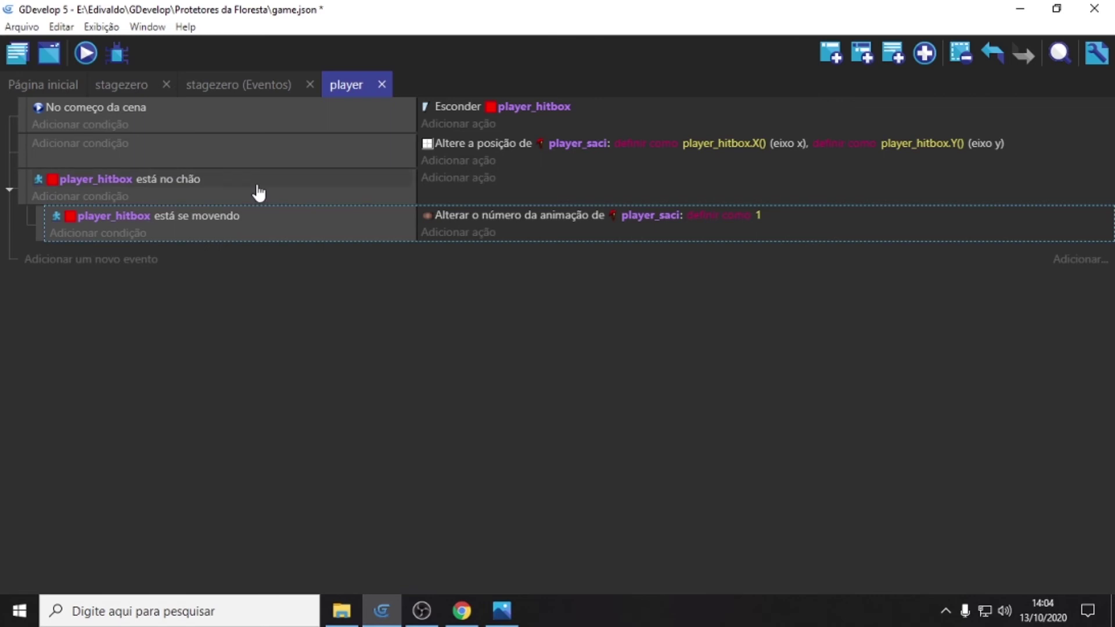
Step: Add a second sub-event under "está no chão" with the inverted condition "Está se movendo" for player_hitbox
{"action": "left_click", "coordinate": [352, 186]}
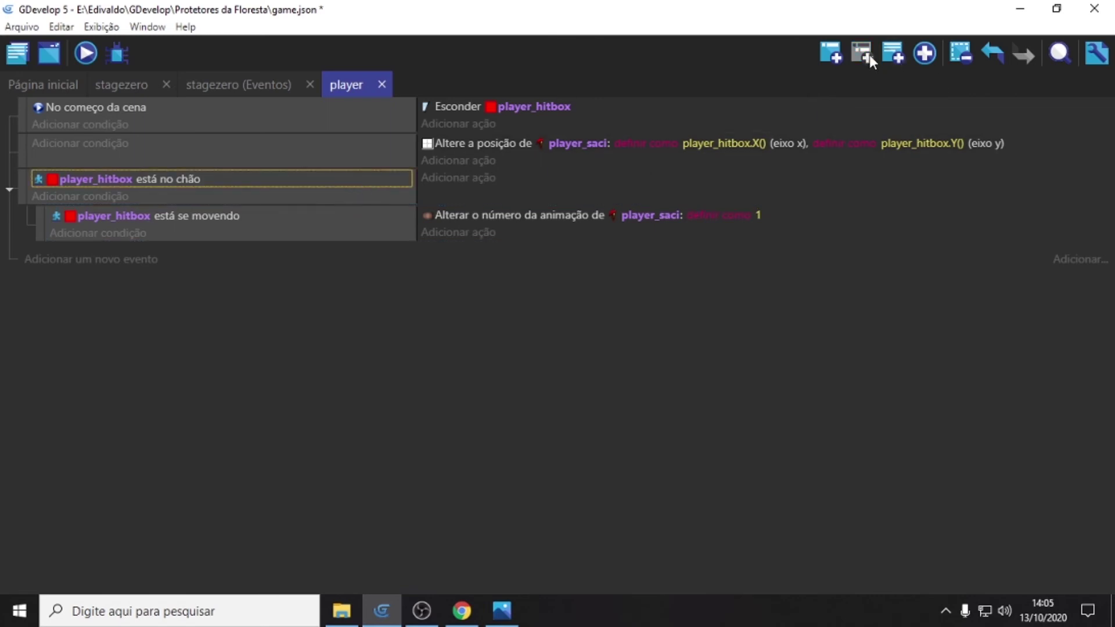
{"action": "left_click", "coordinate": [201, 195]}
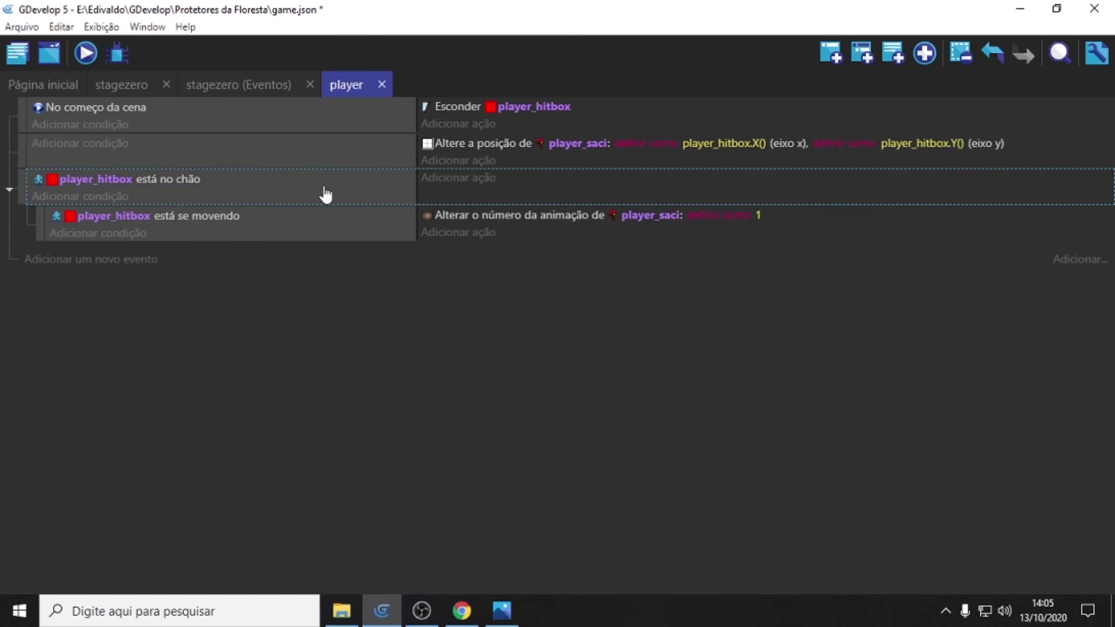
{"action": "left_click", "coordinate": [862, 56]}
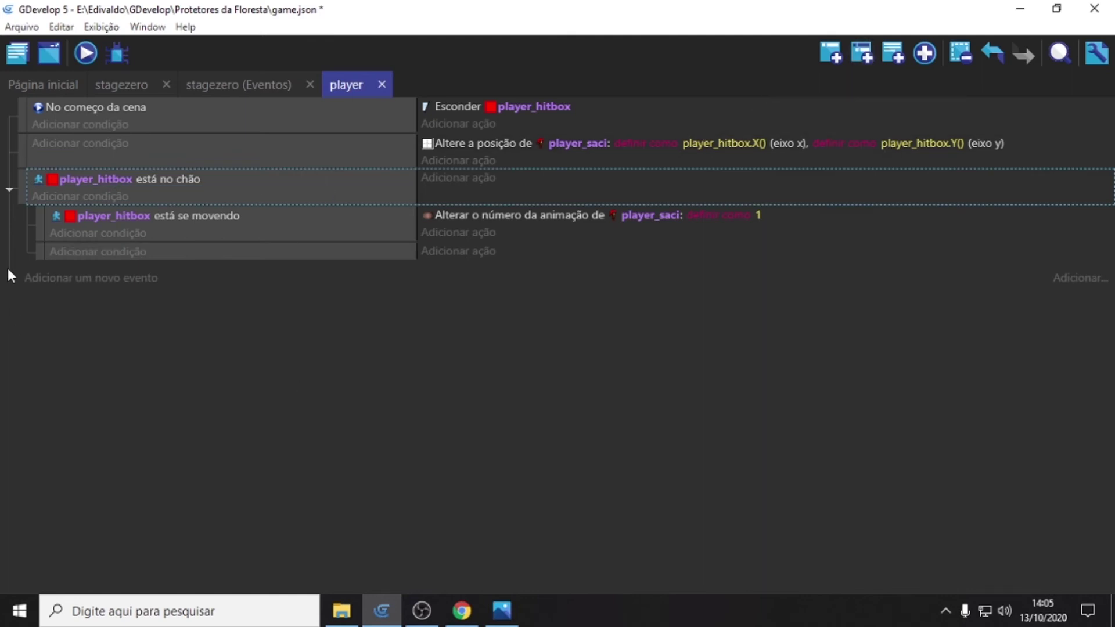
{"action": "left_click", "coordinate": [94, 252]}
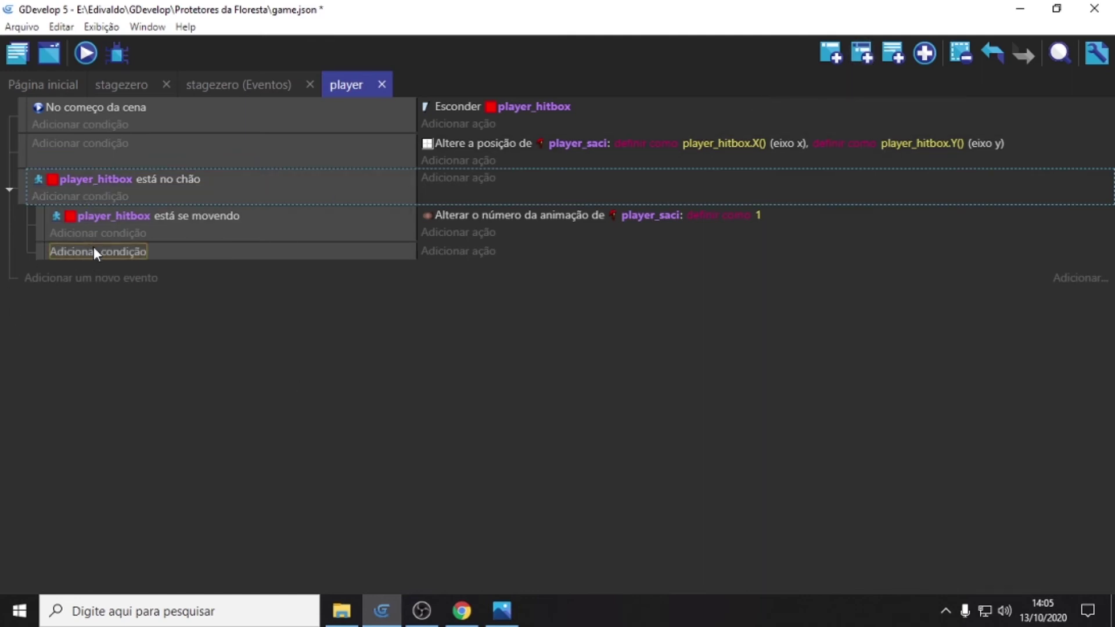
{"action": "left_click", "coordinate": [93, 249]}
{"action": "left_click", "coordinate": [132, 197]}
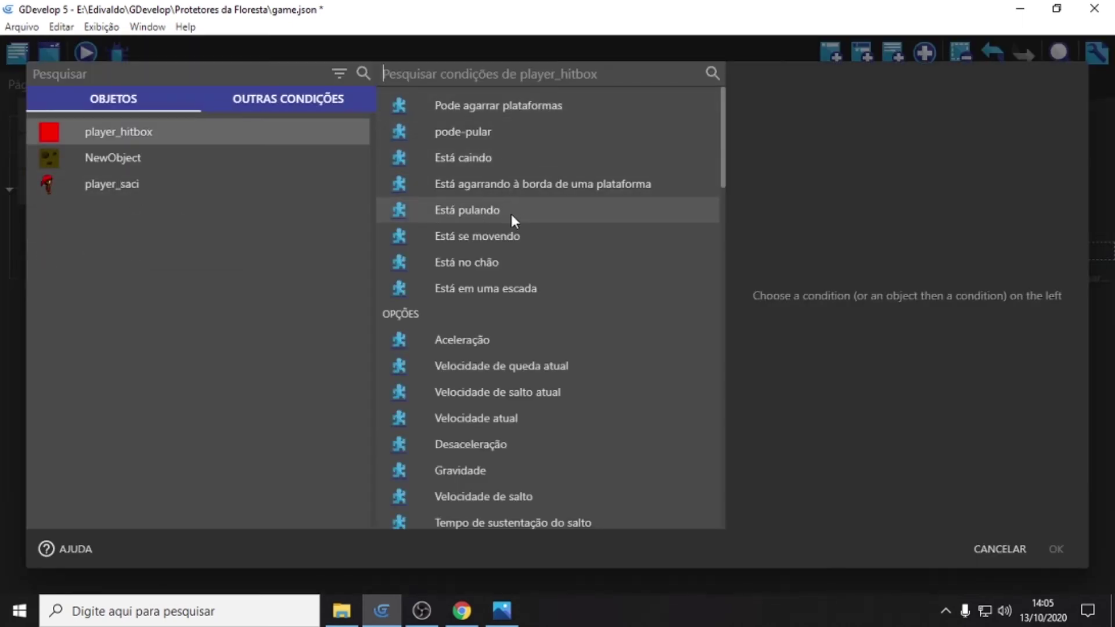
{"action": "left_click", "coordinate": [485, 236]}
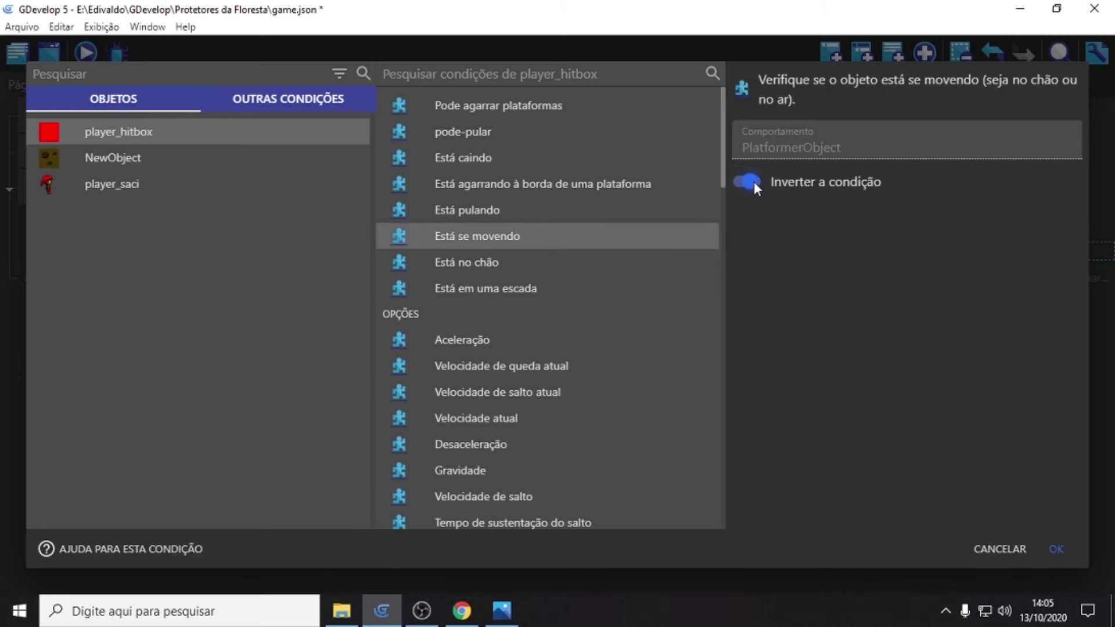
{"action": "left_click", "coordinate": [1059, 546]}
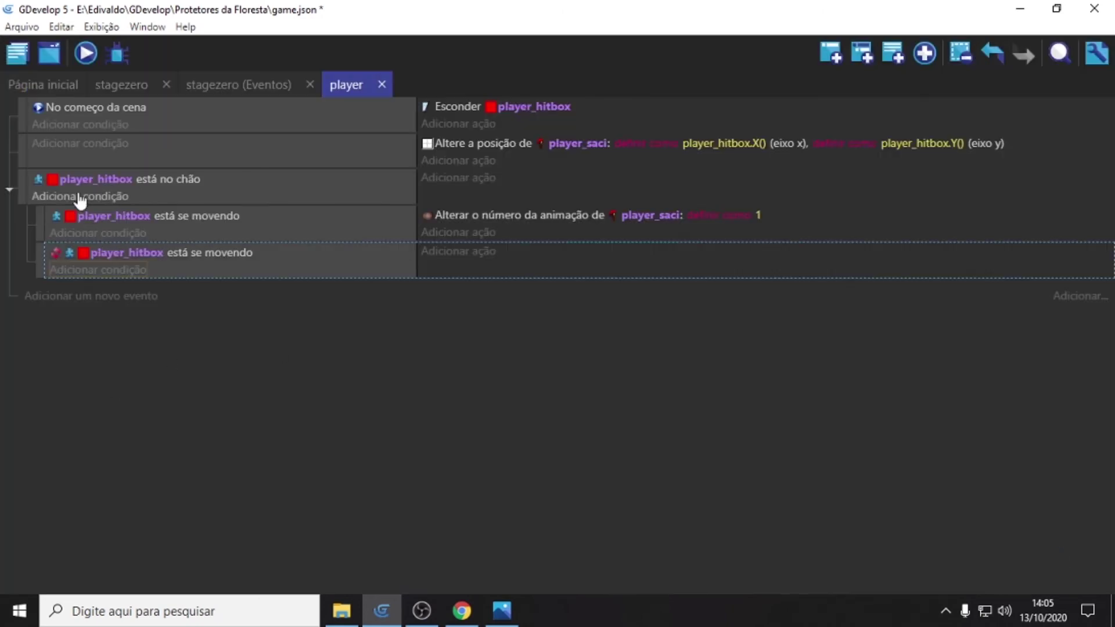
Step: Give the inverted "está se movendo" sub-event the action "Alterar a animação" for player_saci, with "= (definir como)" and value 0
{"action": "left_click", "coordinate": [464, 253]}
{"action": "left_click", "coordinate": [102, 253]}
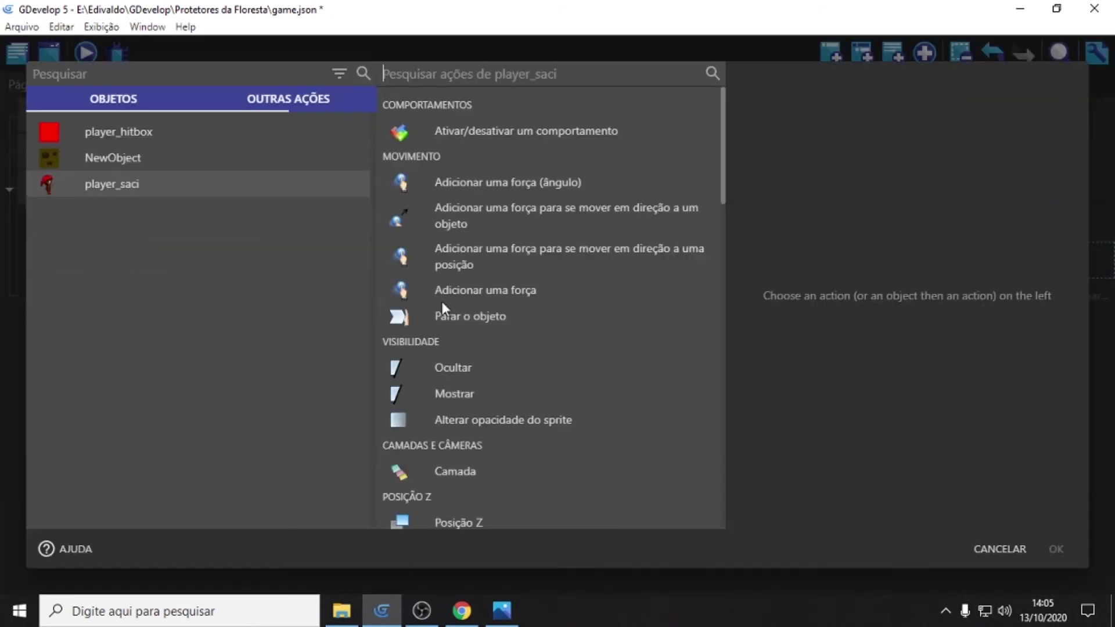
{"action": "scroll", "coordinate": [497, 348], "scroll_direction": "down", "scroll_amount": 3}
{"action": "scroll", "coordinate": [492, 367], "scroll_direction": "down", "scroll_amount": 12}
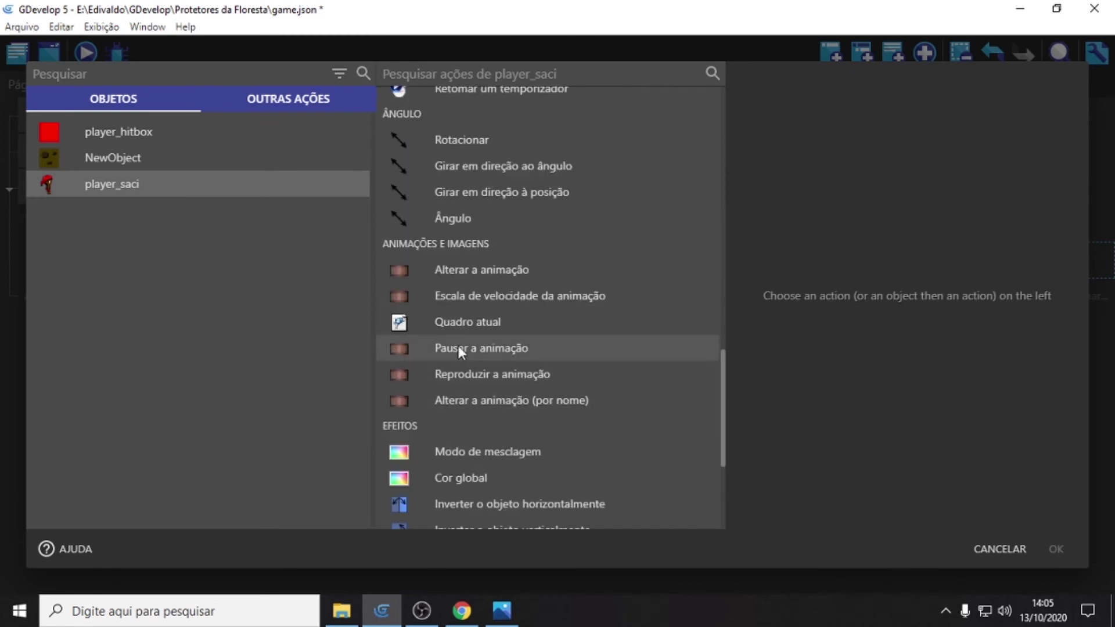
{"action": "left_click", "coordinate": [462, 268]}
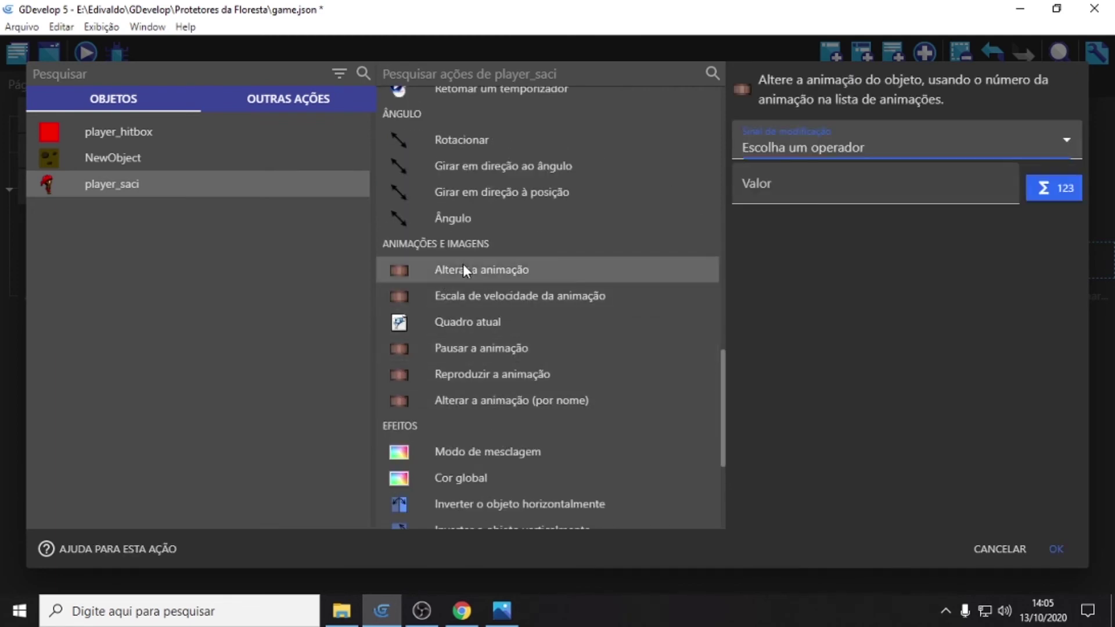
{"action": "left_click", "coordinate": [803, 152]}
{"action": "left_click", "coordinate": [783, 188]}
{"action": "left_click", "coordinate": [784, 195]}
{"action": "type", "text": "0"}
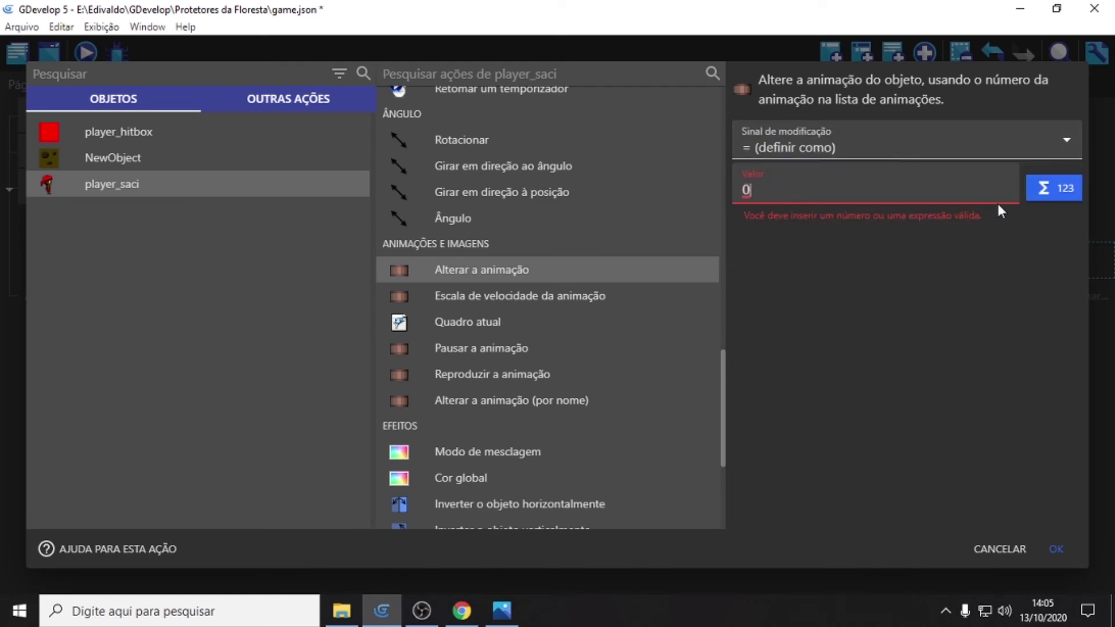
{"action": "left_click", "coordinate": [1052, 548]}
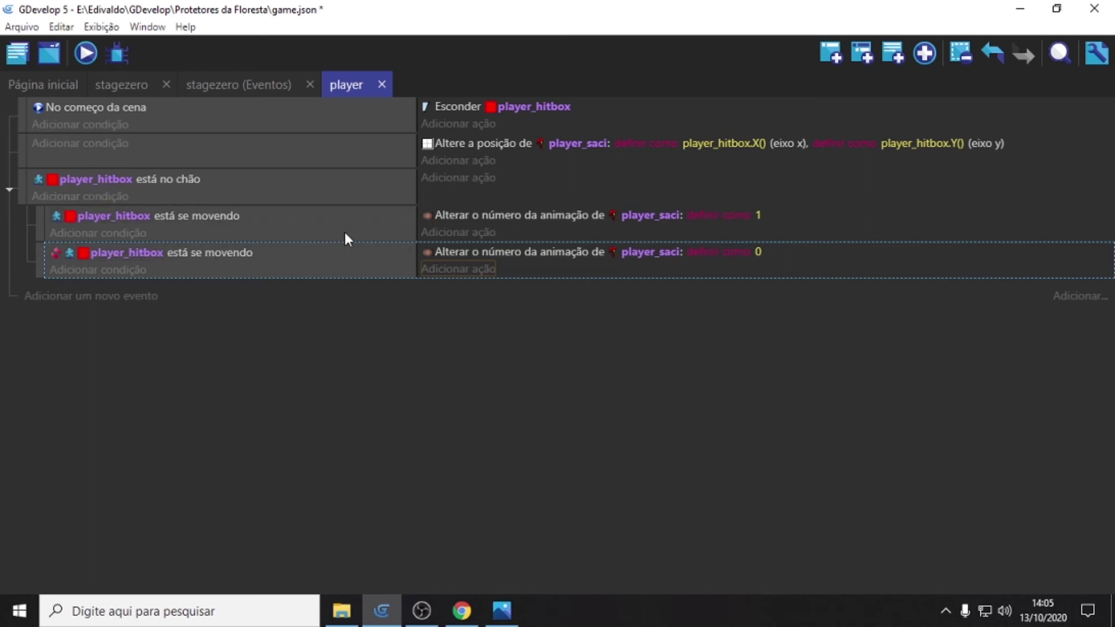
Step: Preview the game, walk the character to the right and let it stand still, and close the preview
{"action": "left_click", "coordinate": [86, 54]}
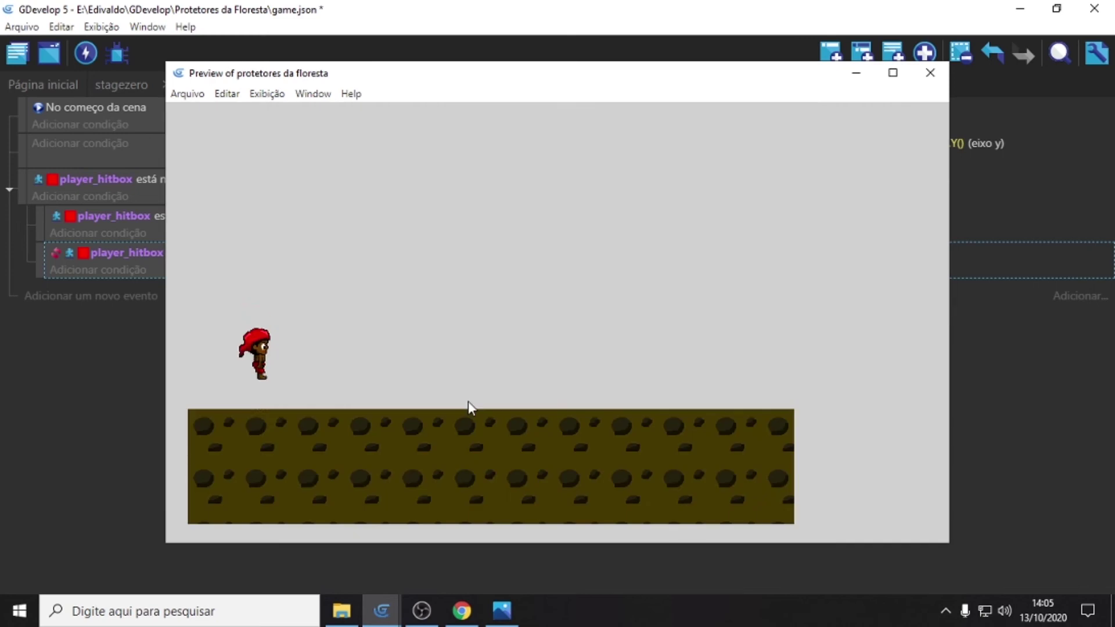
{"action": "key", "text": "Right"}
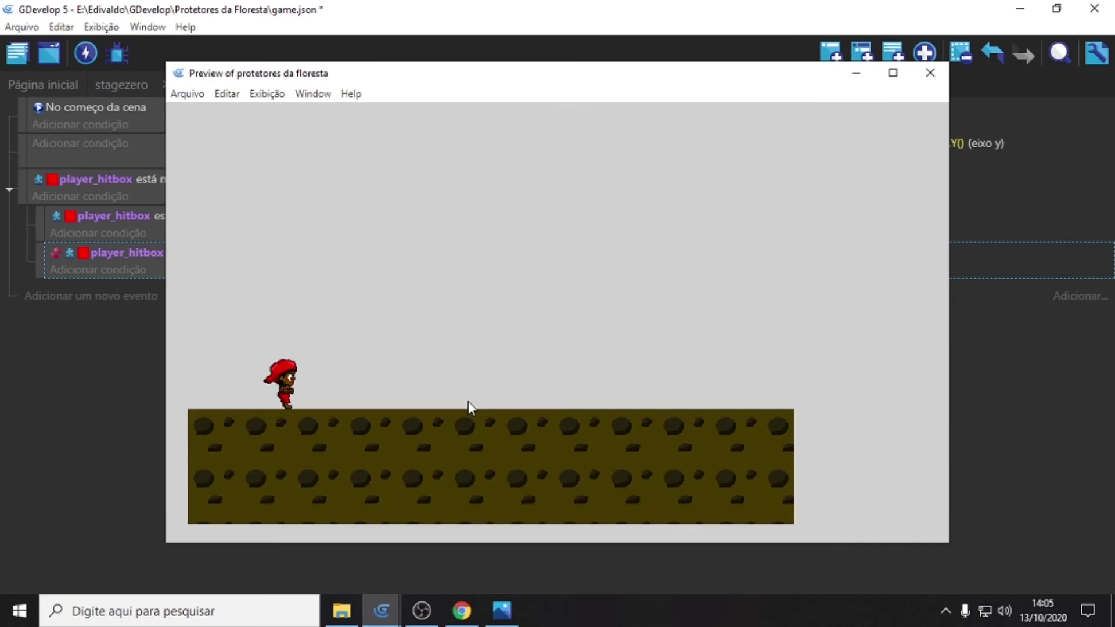
{"action": "key", "text": "Right"}
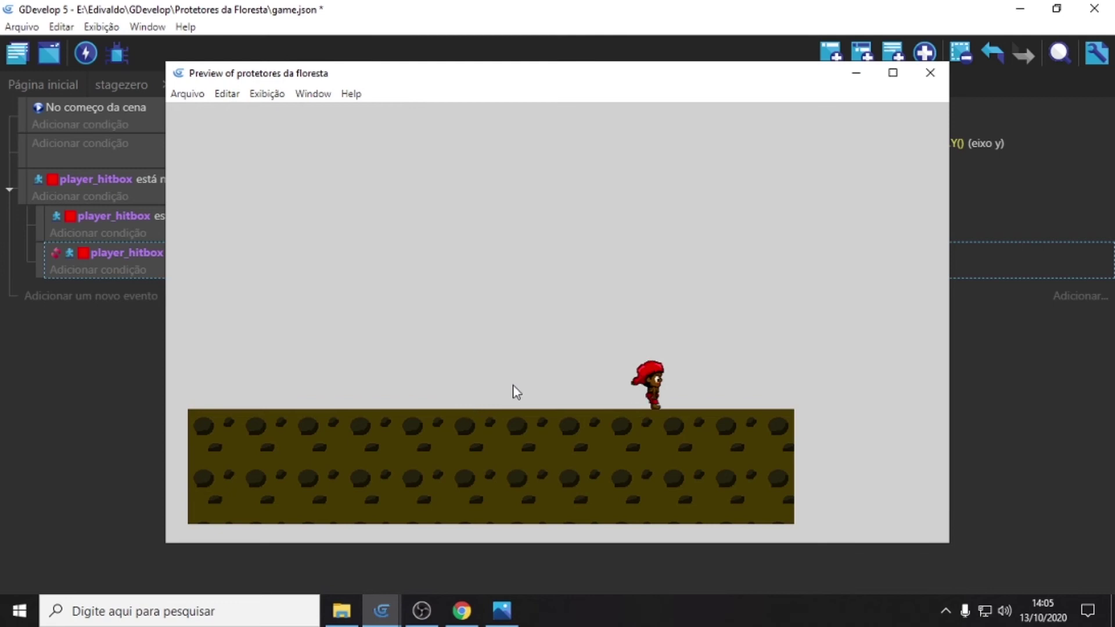
{"action": "left_click", "coordinate": [930, 72]}
Step: Check the reference image tela1.jpg in Fotos, return to GDevelop, and add a new top-level event with the condition "Está pulando" for player_hitbox
{"action": "left_click", "coordinate": [502, 610]}
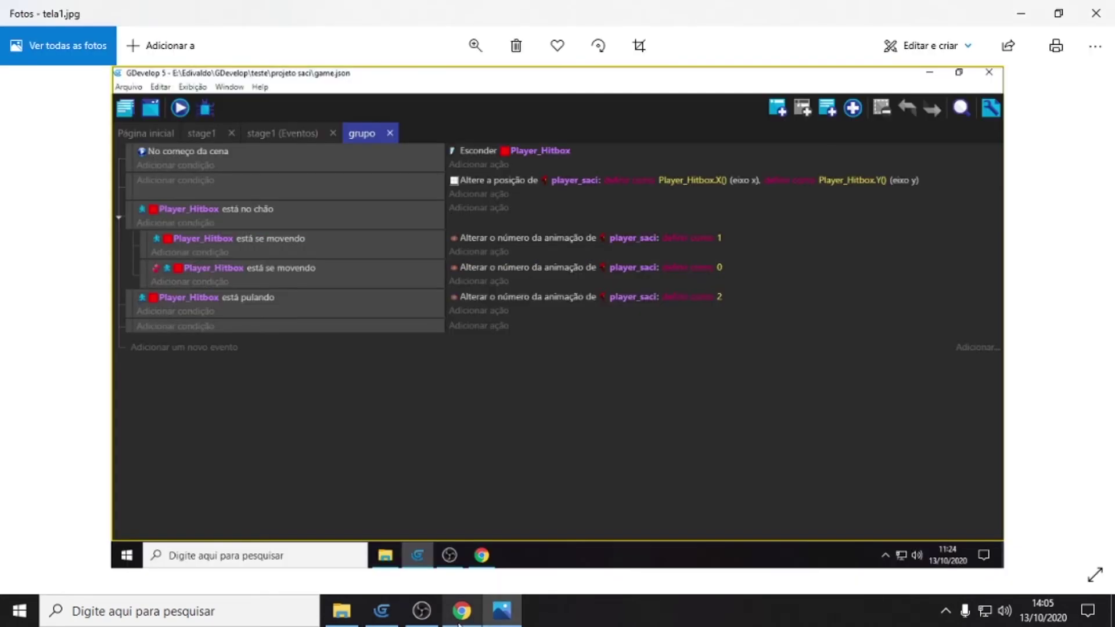
{"action": "left_click", "coordinate": [381, 610]}
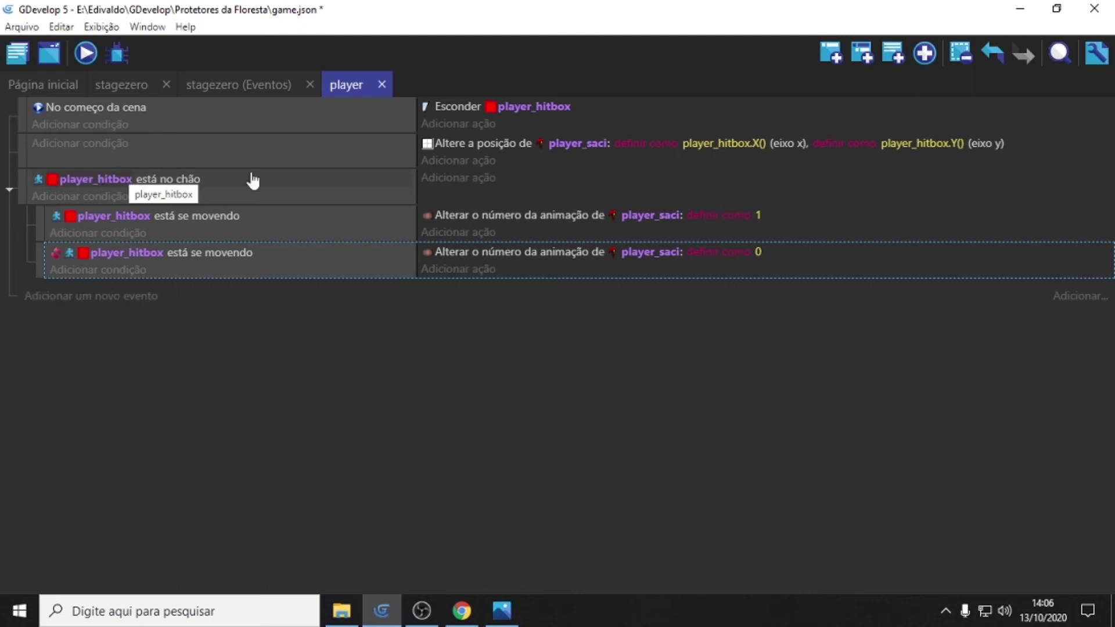
{"action": "left_click", "coordinate": [72, 296]}
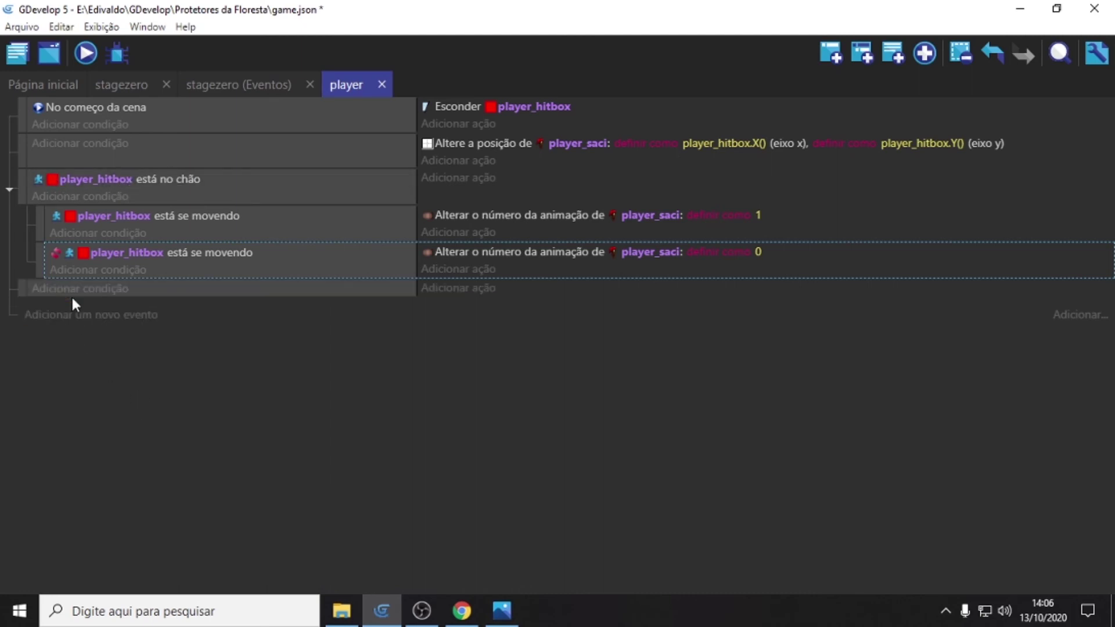
{"action": "left_click", "coordinate": [82, 289]}
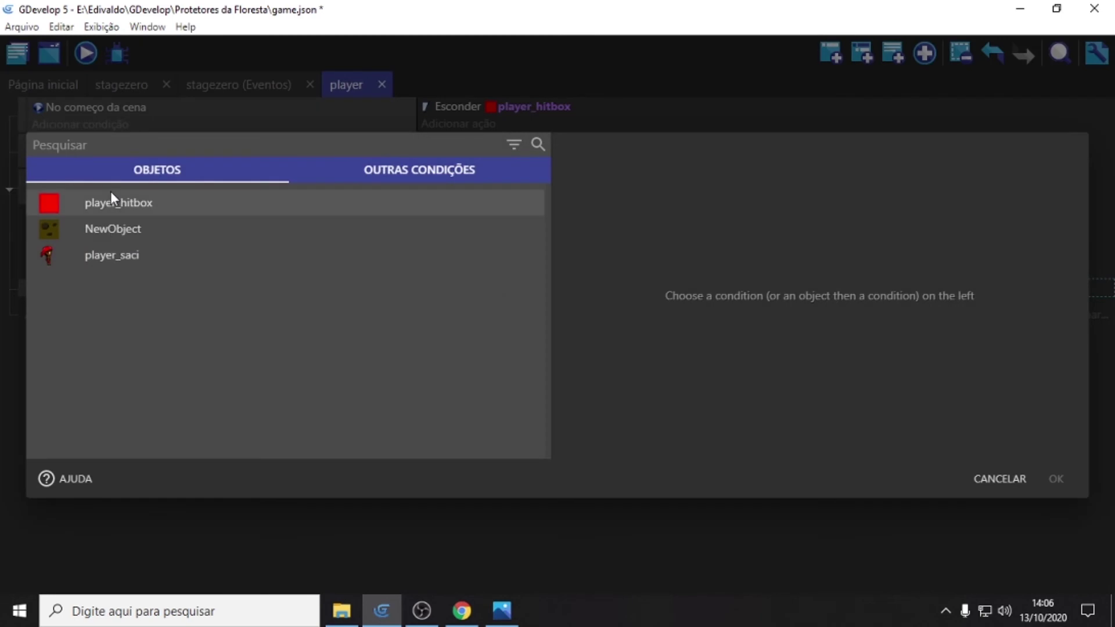
{"action": "left_click", "coordinate": [111, 195]}
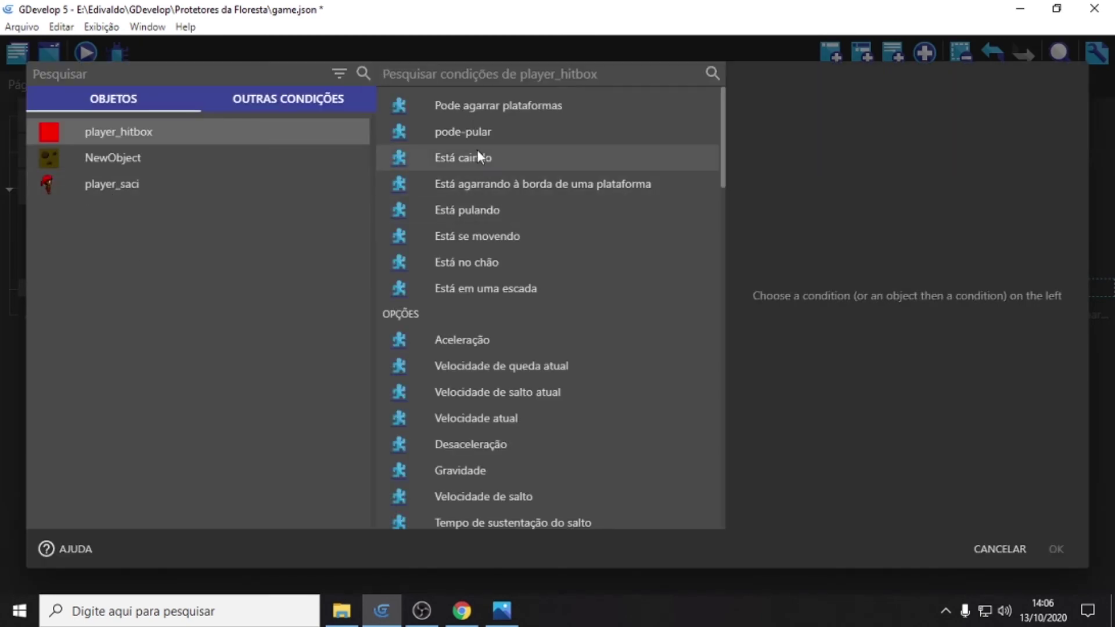
{"action": "left_click", "coordinate": [462, 216]}
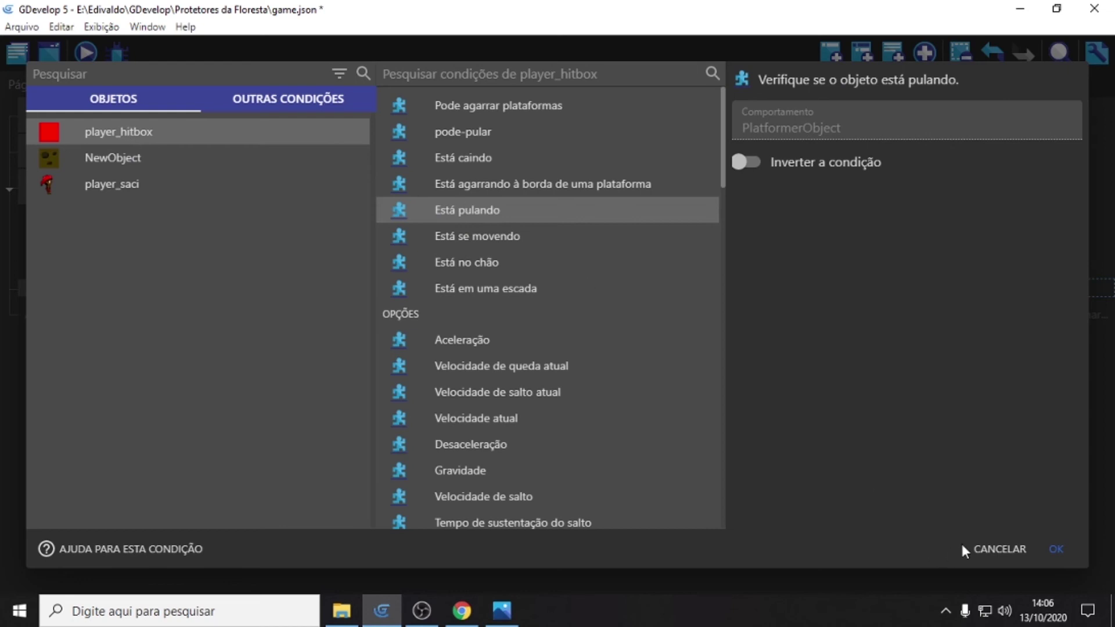
{"action": "left_click", "coordinate": [1056, 548]}
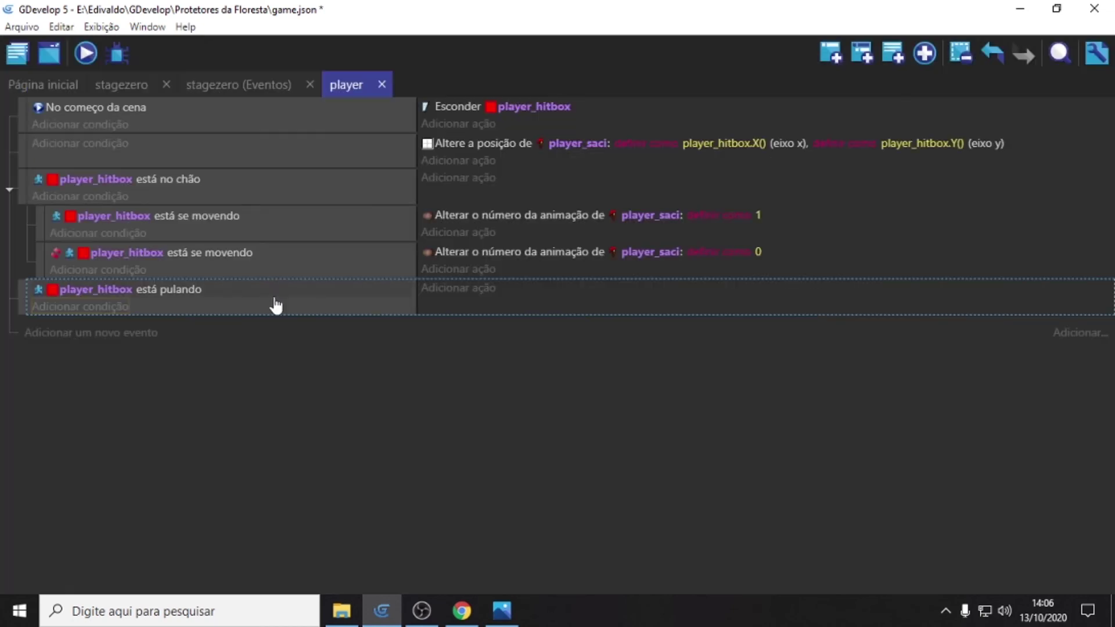
{"action": "left_click", "coordinate": [468, 291]}
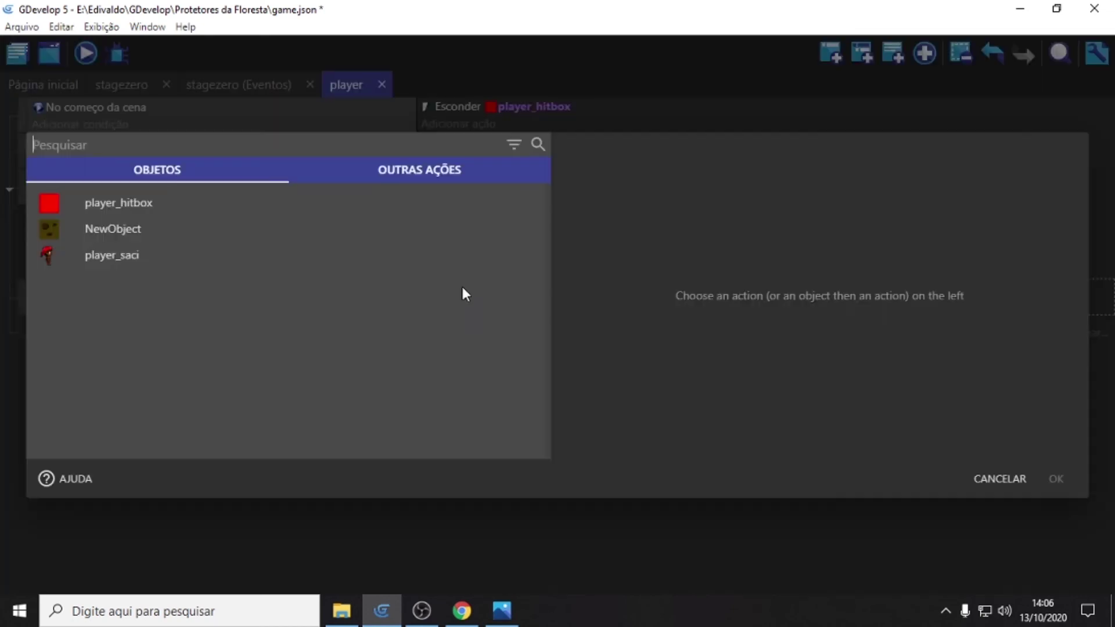
{"action": "left_click", "coordinate": [86, 261]}
{"action": "scroll", "coordinate": [447, 453], "scroll_direction": "down", "scroll_amount": 12}
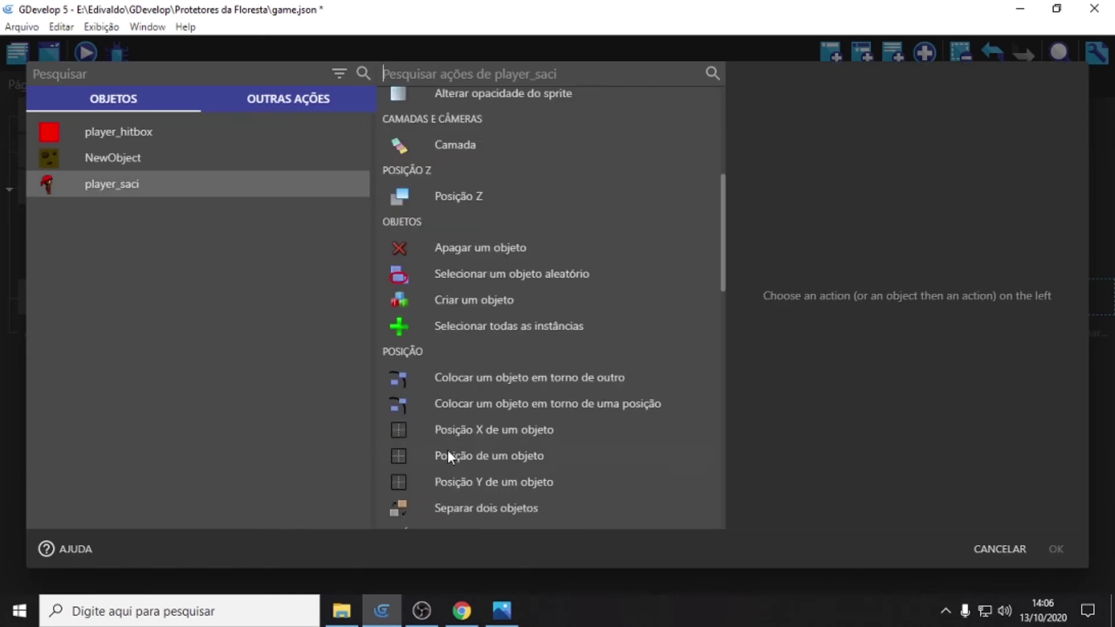
{"action": "scroll", "coordinate": [456, 451], "scroll_direction": "down", "scroll_amount": 2}
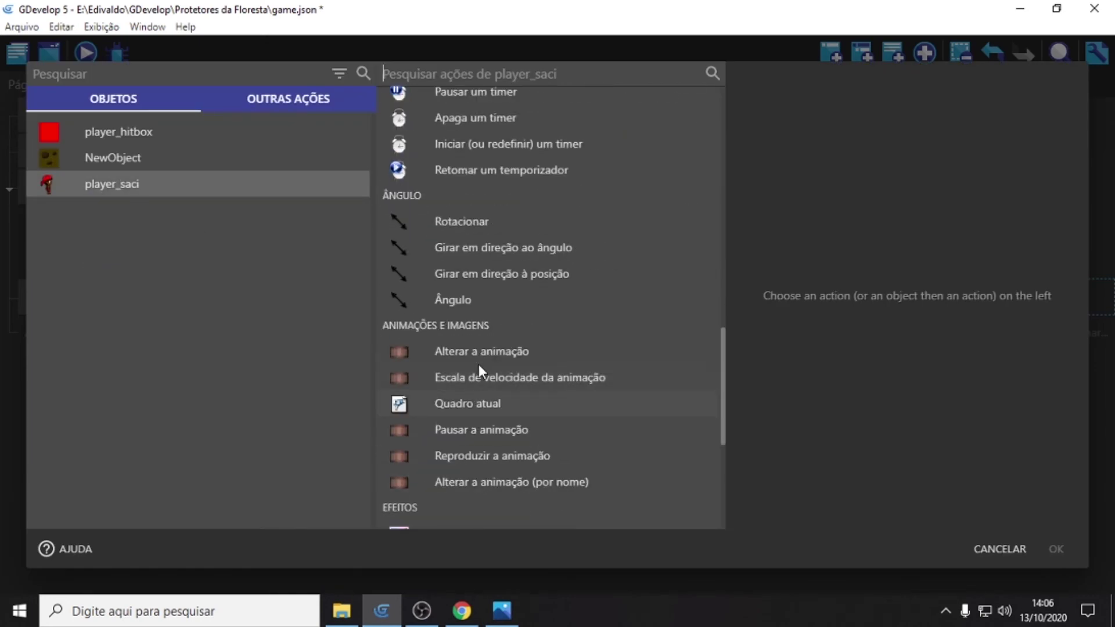
{"action": "left_click", "coordinate": [491, 349]}
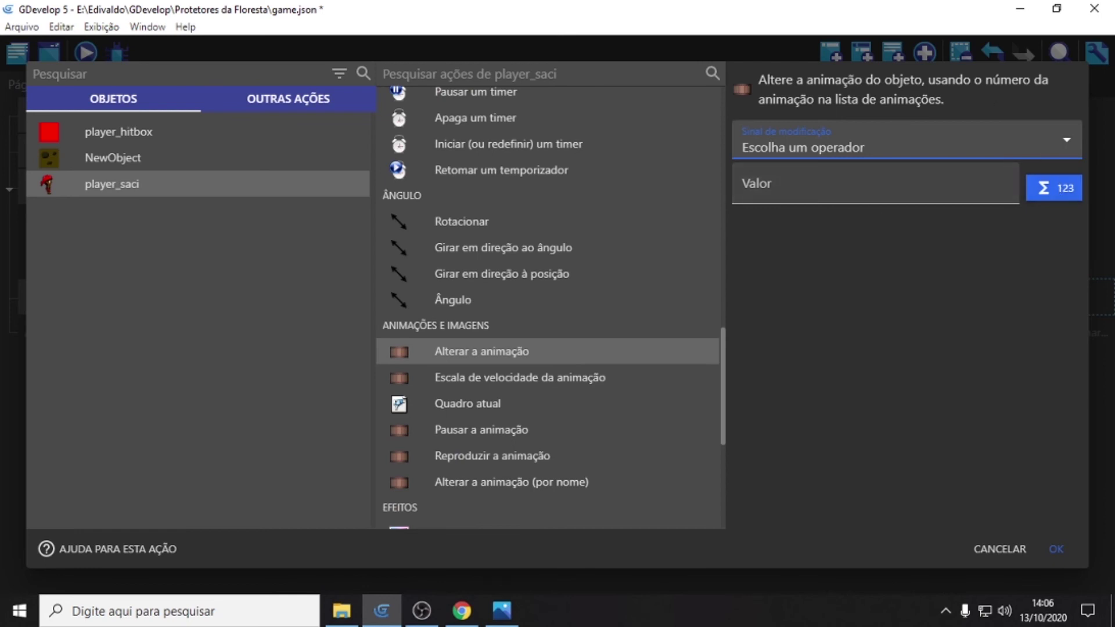
{"action": "left_click", "coordinate": [995, 549]}
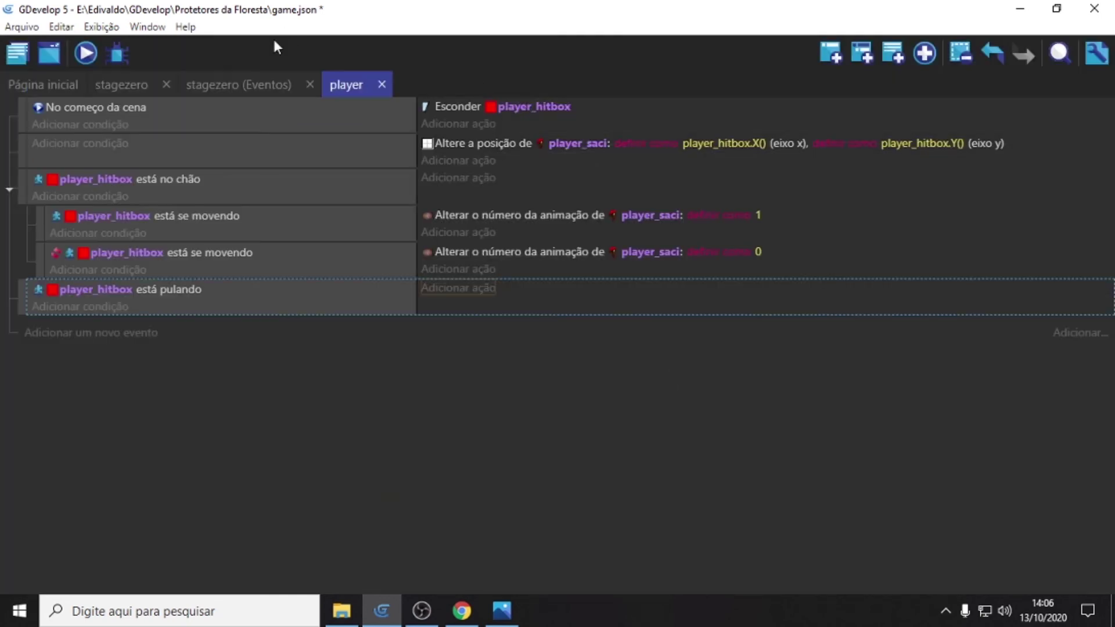
Step: In the stagezero scene, add a third animation to player_saci using the image saci_4 as its frame
{"action": "left_click", "coordinate": [137, 87]}
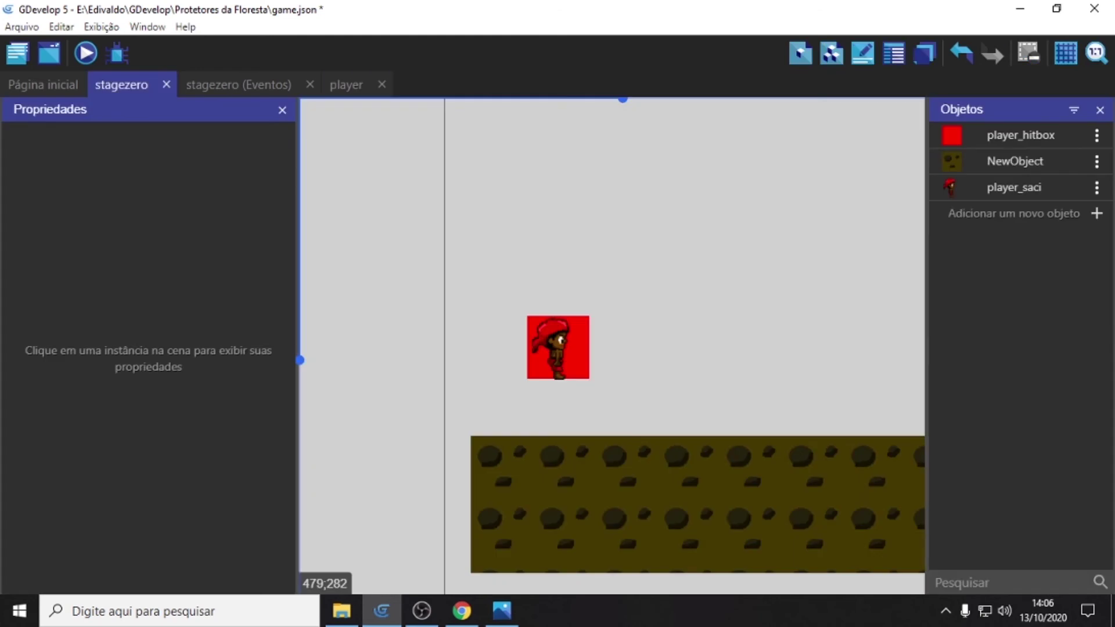
{"action": "double_click", "coordinate": [952, 191]}
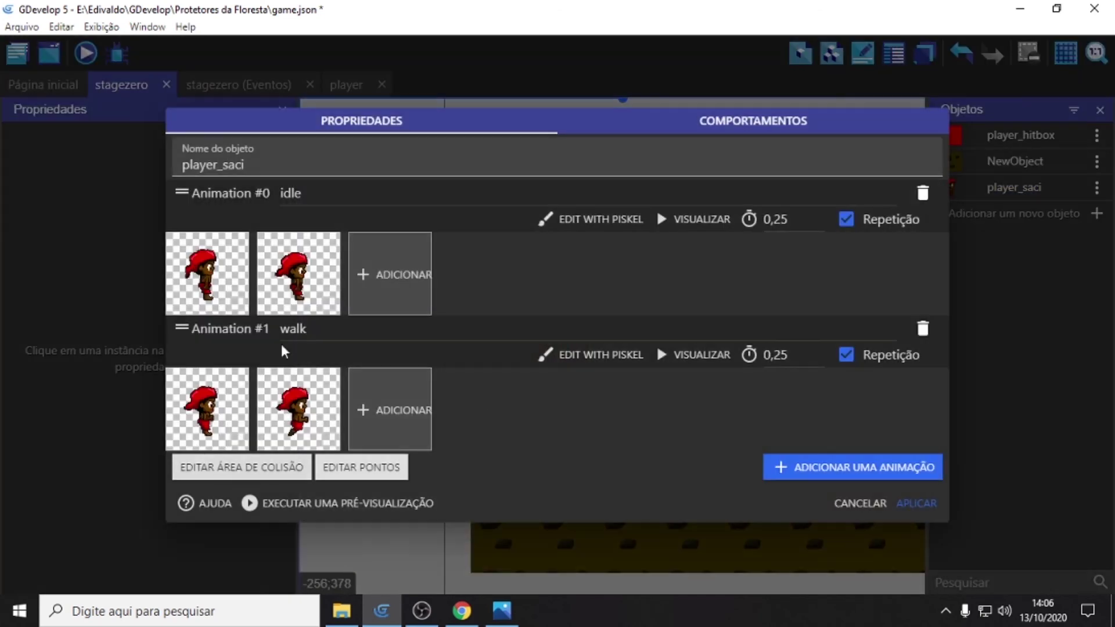
{"action": "left_click", "coordinate": [841, 468]}
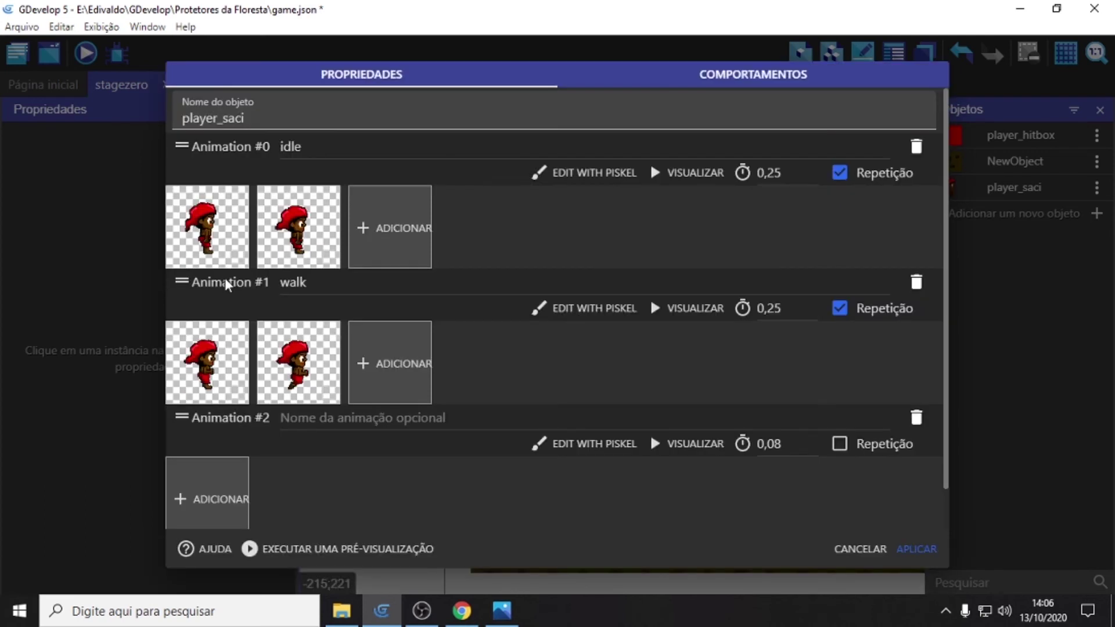
{"action": "left_click", "coordinate": [220, 500]}
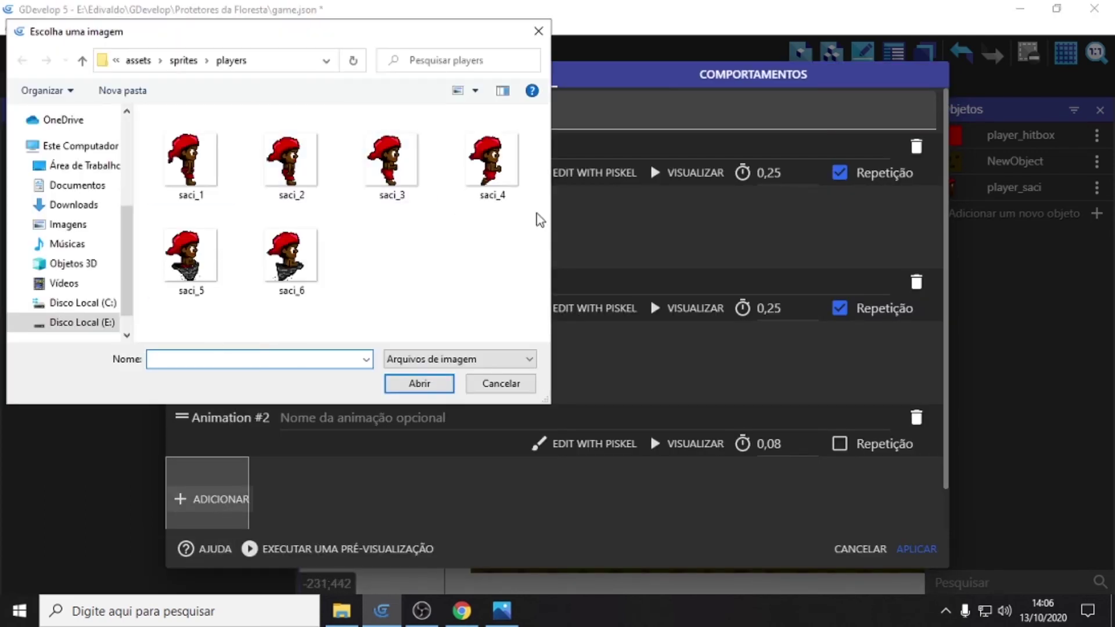
{"action": "left_click", "coordinate": [497, 168]}
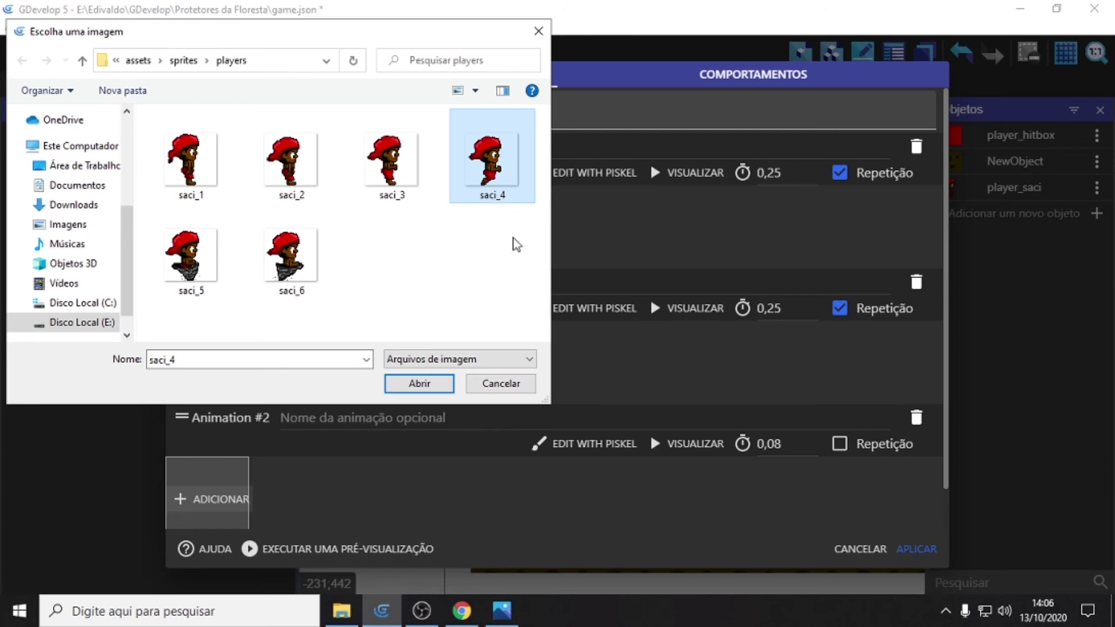
{"action": "left_click", "coordinate": [419, 384]}
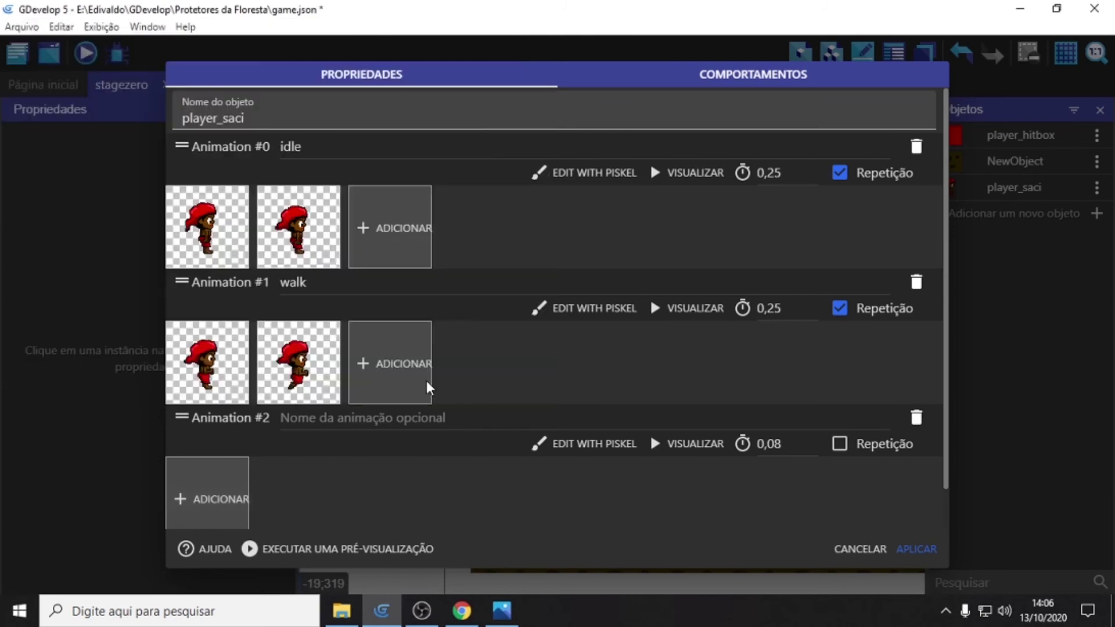
Step: Name player_saci's Animation #2 "jump" and apply the object changes
{"action": "left_click", "coordinate": [323, 421]}
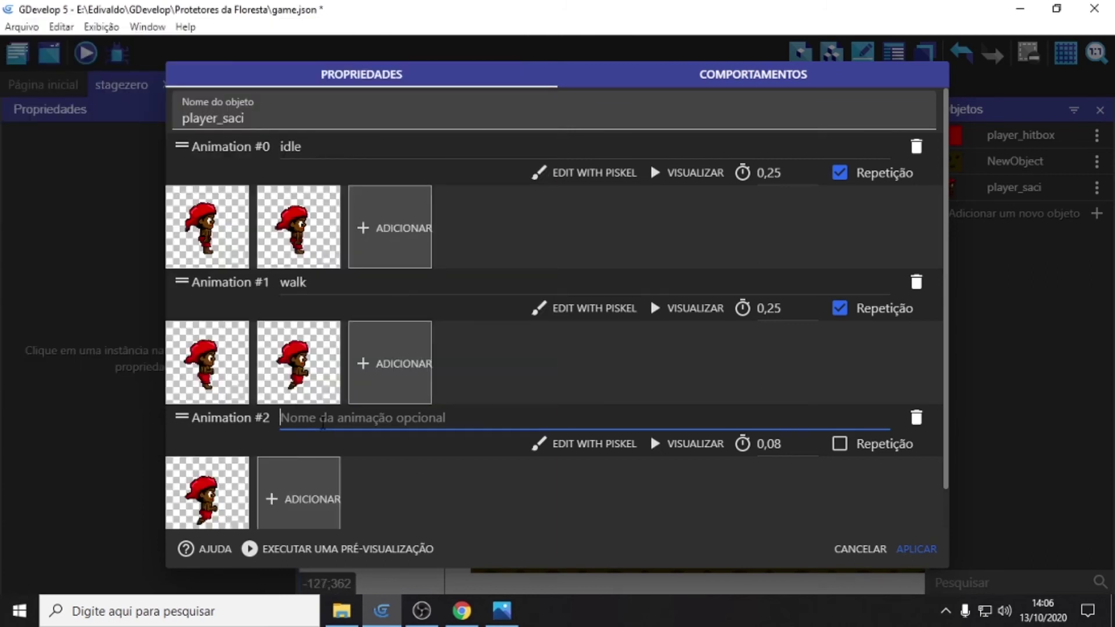
{"action": "type", "text": "jump"}
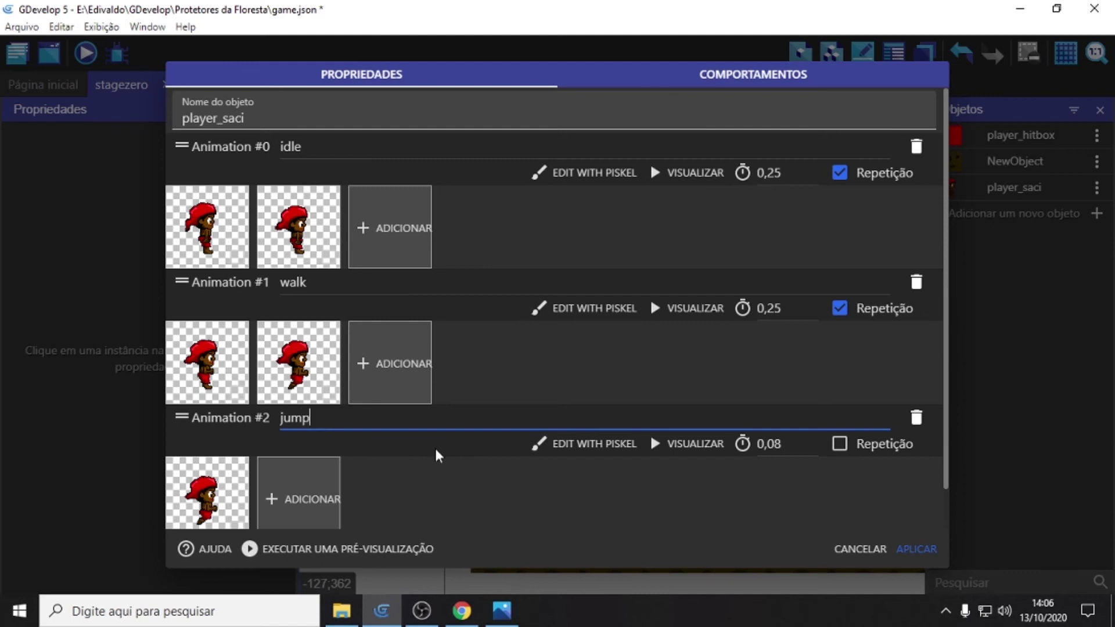
{"action": "left_click", "coordinate": [915, 549]}
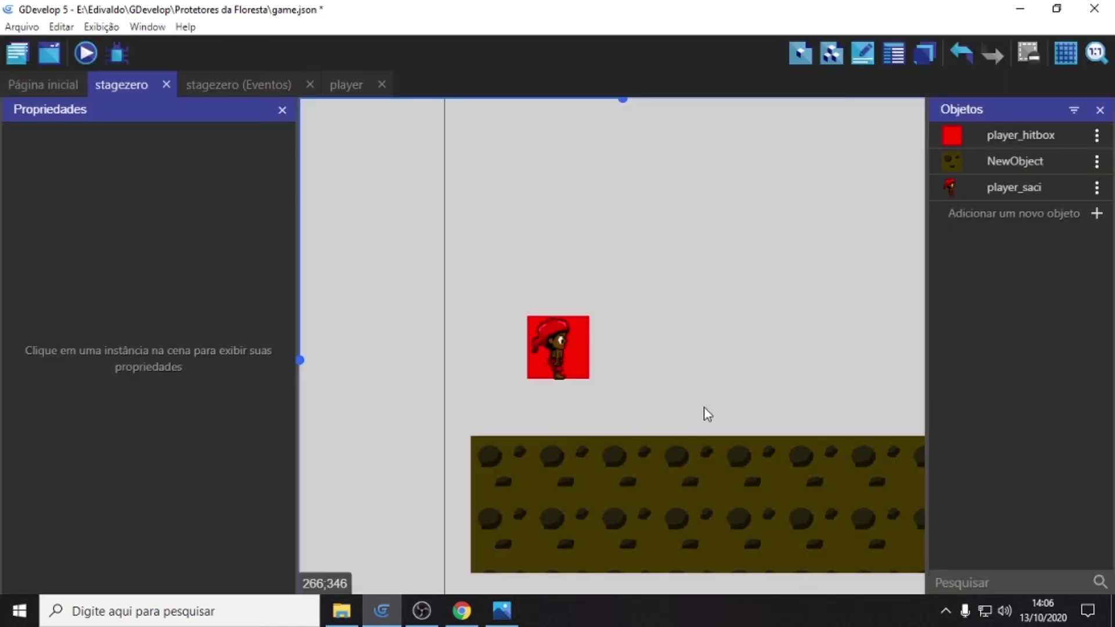
Step: In the player events, add an "Alterar a animação" action to the "está pulando" event, setting player_saci's animation number to 2
{"action": "left_click", "coordinate": [346, 85]}
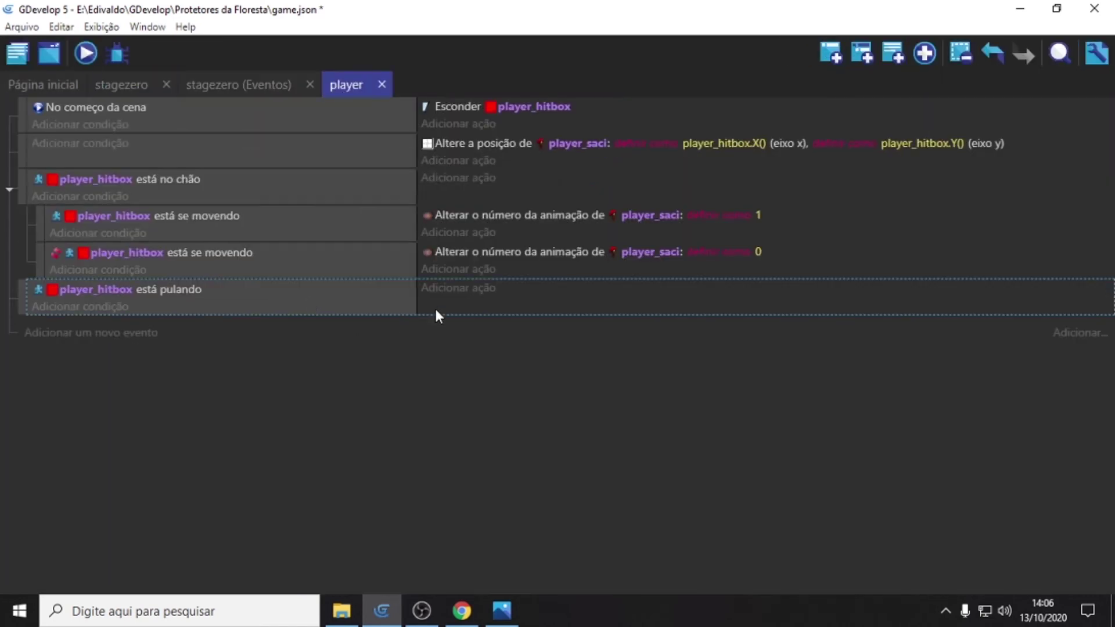
{"action": "left_click", "coordinate": [431, 293]}
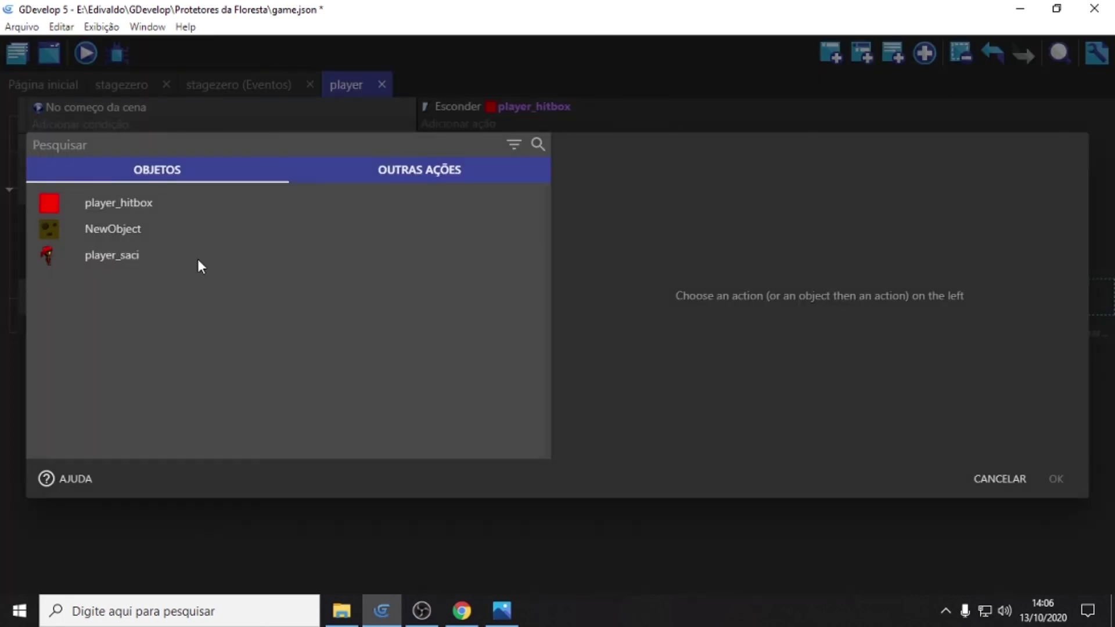
{"action": "left_click", "coordinate": [111, 255]}
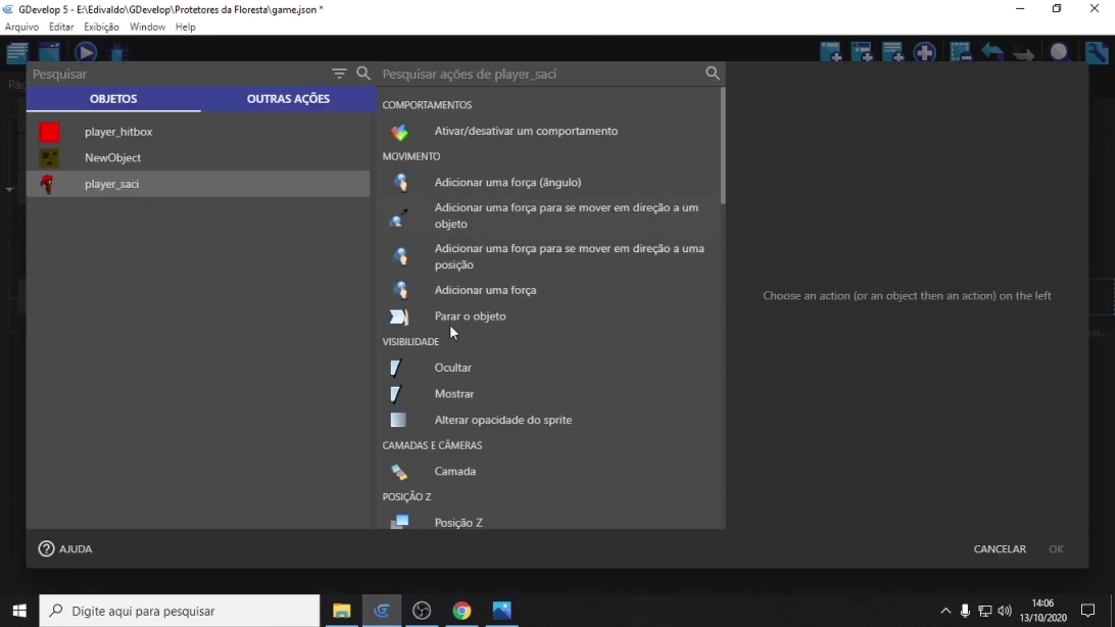
{"action": "scroll", "coordinate": [449, 323], "scroll_direction": "down", "scroll_amount": 6}
{"action": "scroll", "coordinate": [458, 325], "scroll_direction": "down", "scroll_amount": 3}
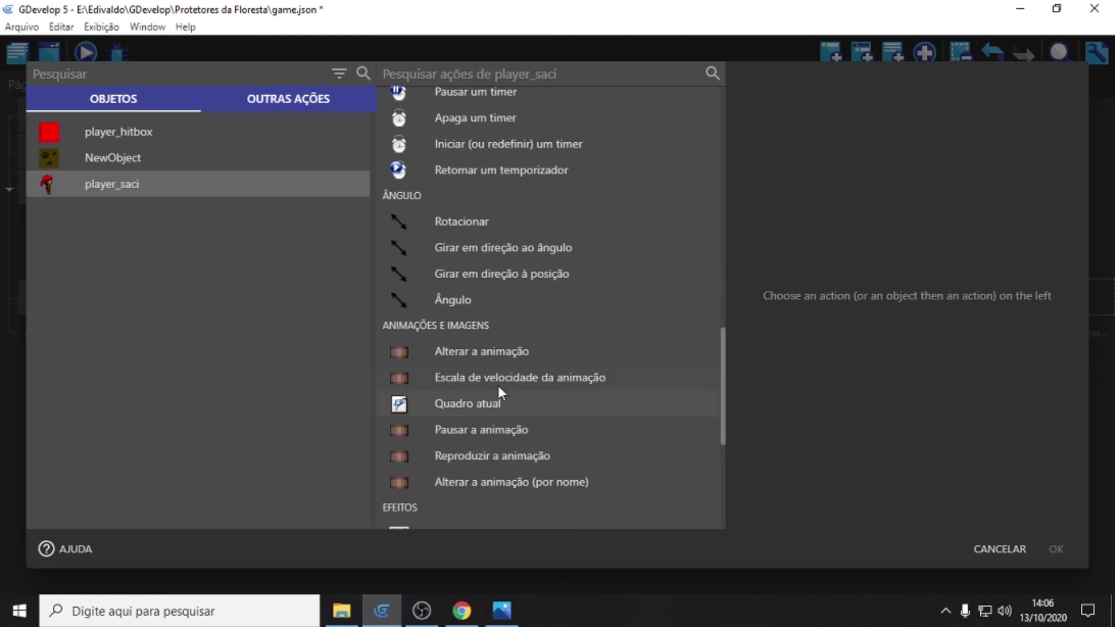
{"action": "left_click", "coordinate": [801, 149]}
{"action": "left_click", "coordinate": [794, 179]}
{"action": "left_click", "coordinate": [791, 195]}
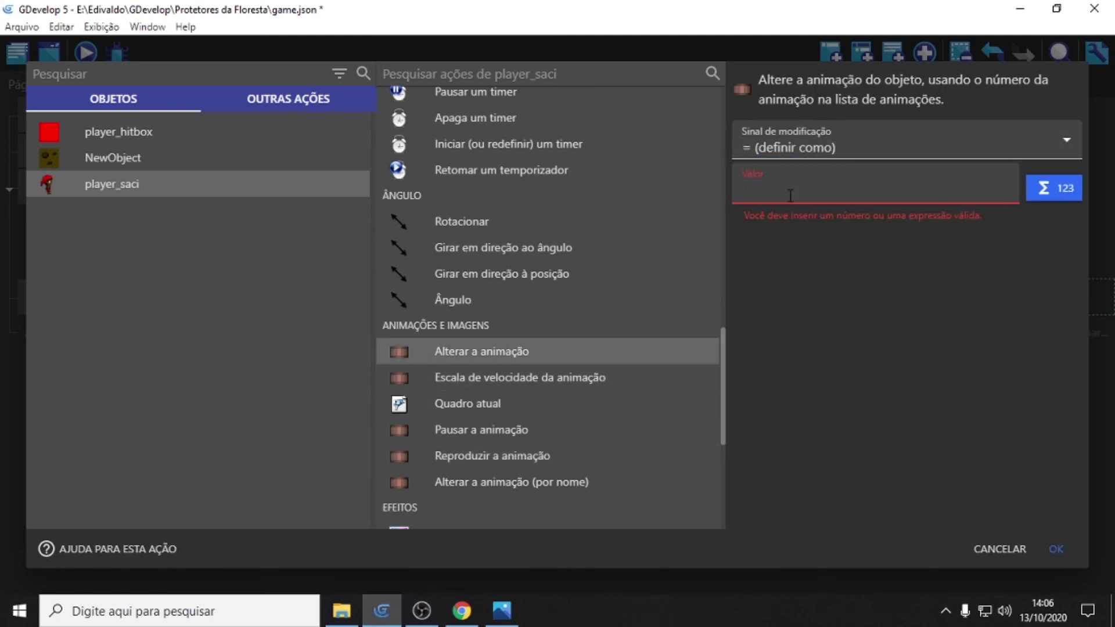
{"action": "type", "text": "3"}
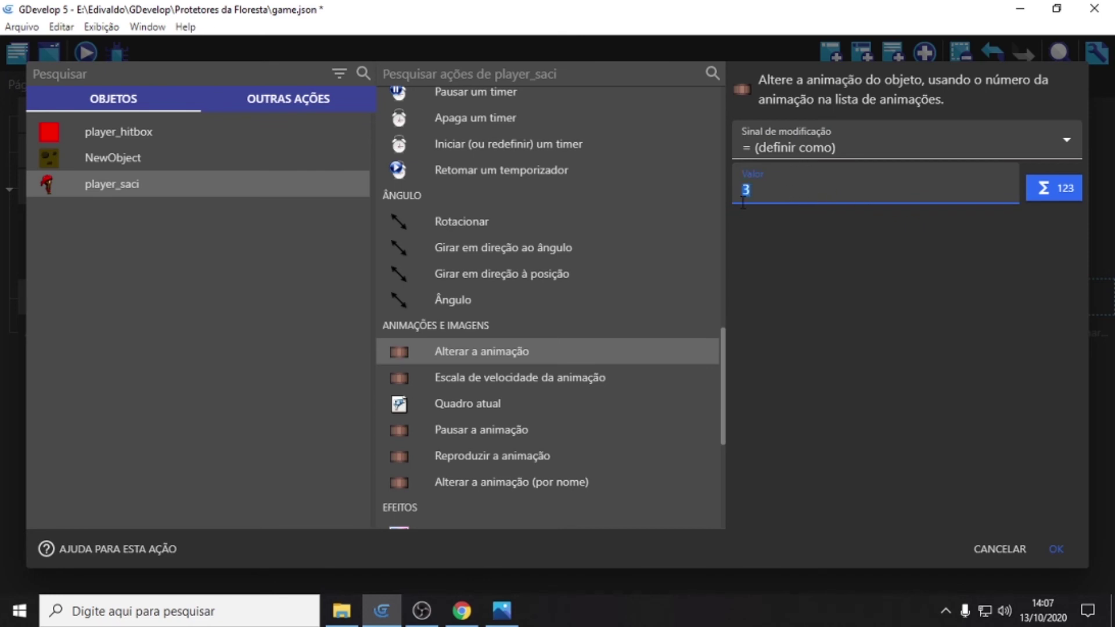
{"action": "left_click", "coordinate": [1063, 546]}
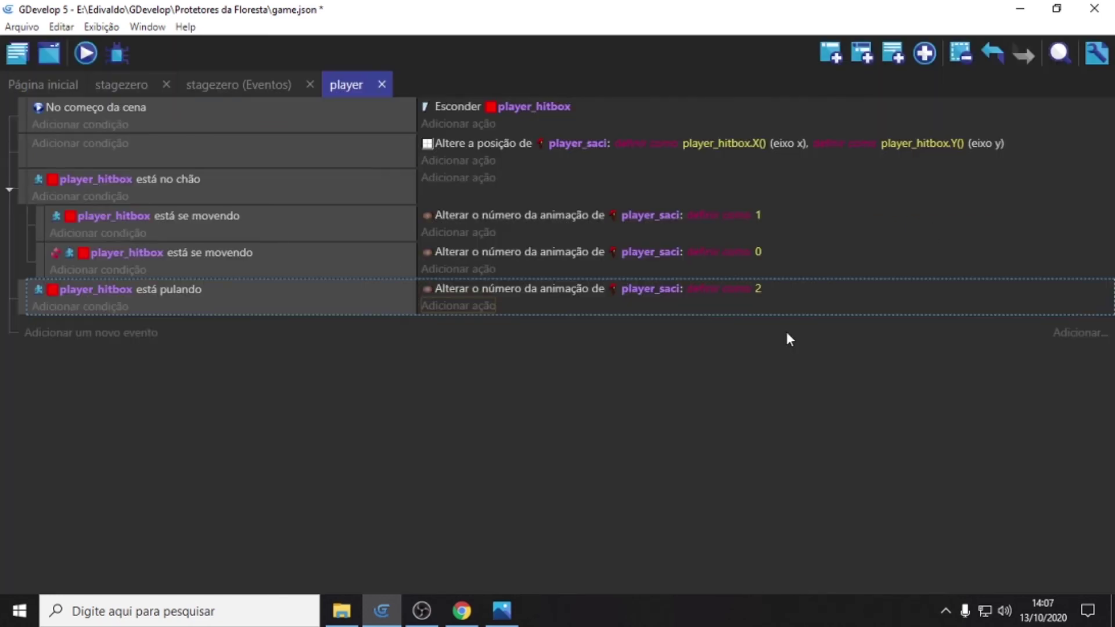
Step: Preview the game, walk the character right and left, make it jump, and close the preview
{"action": "left_click", "coordinate": [76, 56]}
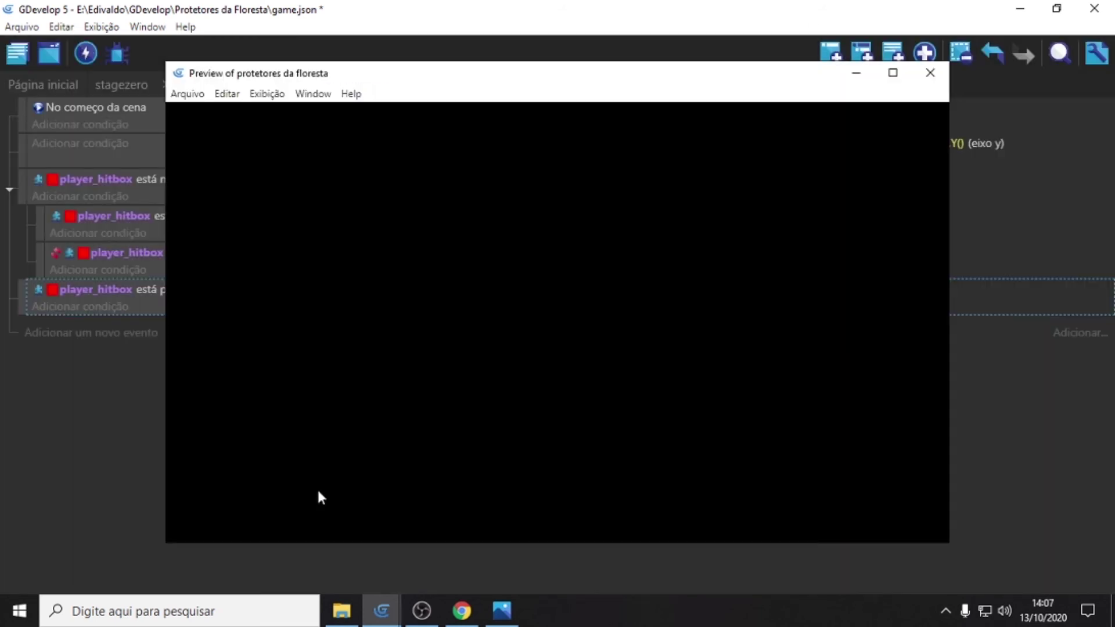
{"action": "key", "text": "Right"}
{"action": "key", "text": "space"}
{"action": "key", "text": "space"}
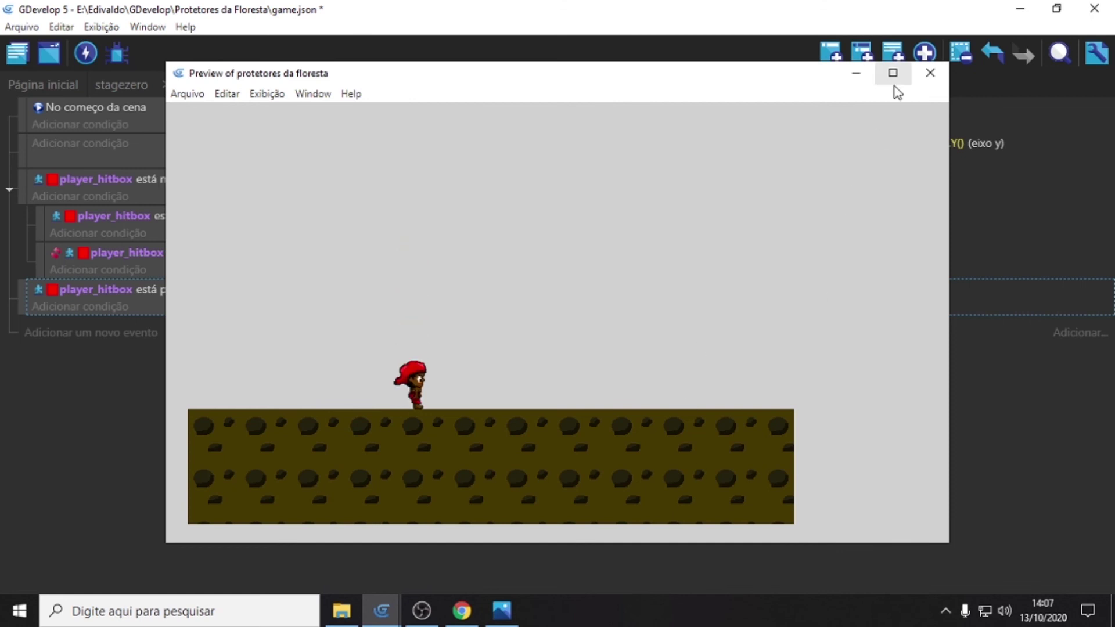
{"action": "key", "text": "Left"}
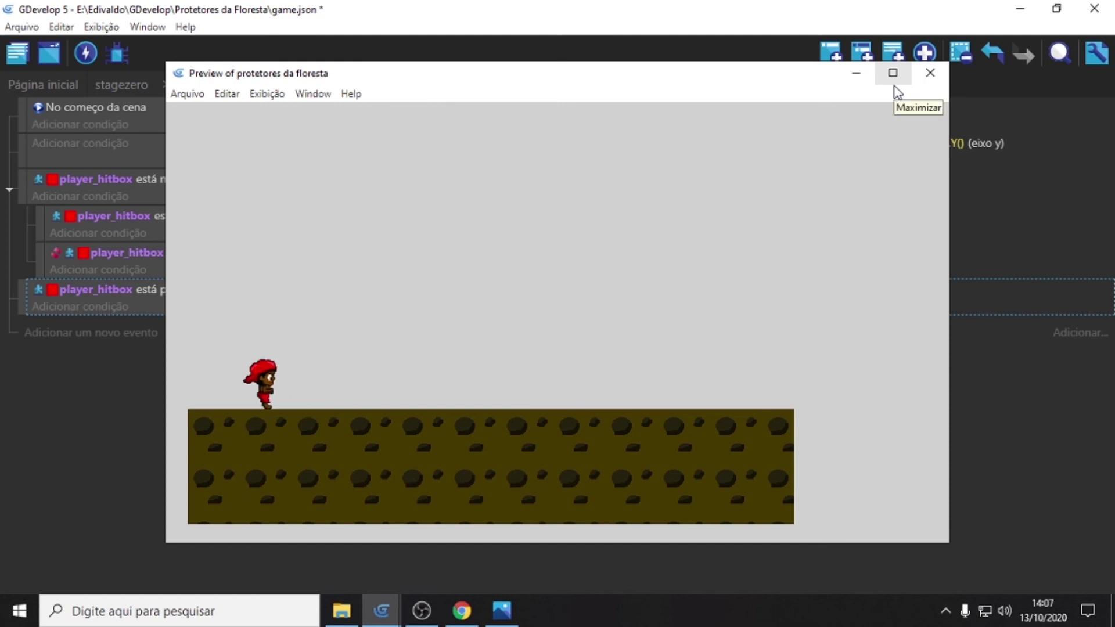
{"action": "key", "text": "Right"}
{"action": "key", "text": "Left"}
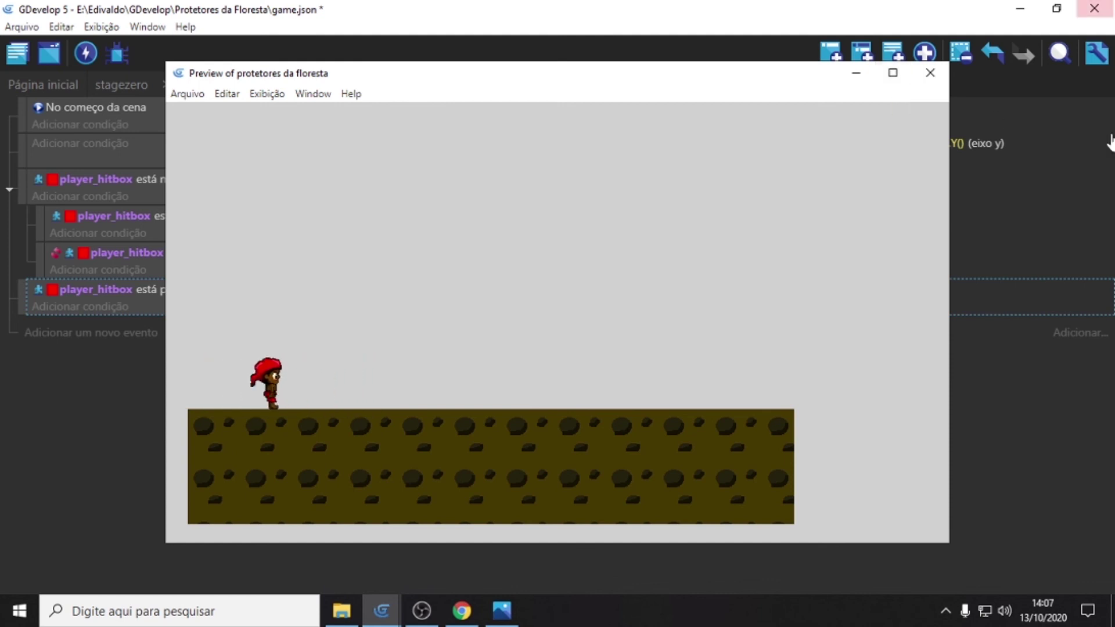
{"action": "left_click", "coordinate": [930, 73]}
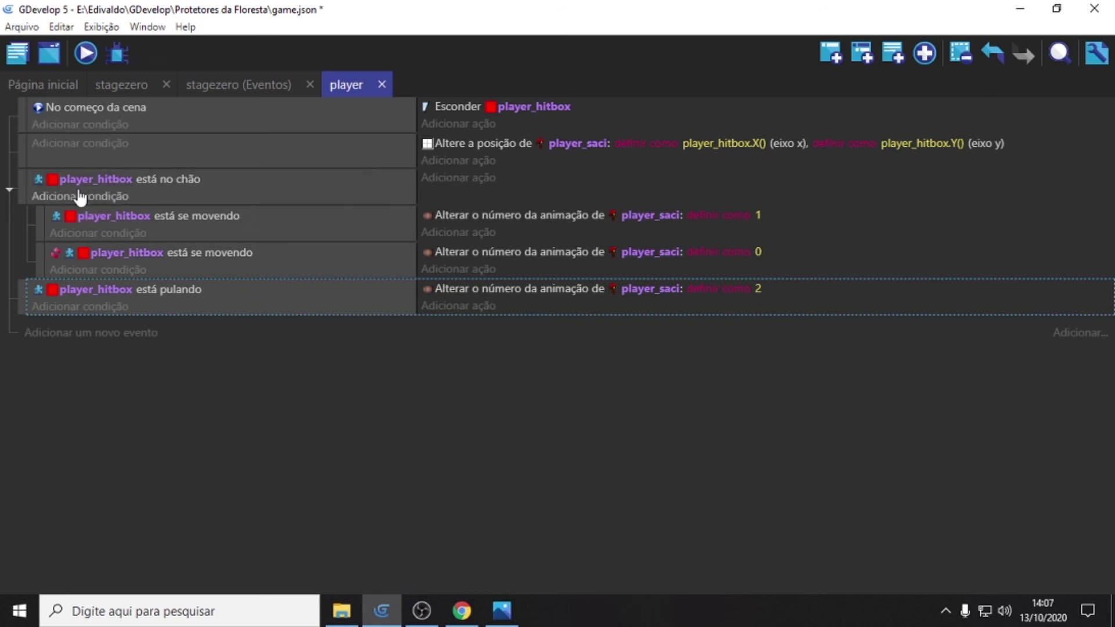
Step: Add an empty top-level event below the "está pulando" event
{"action": "left_click", "coordinate": [67, 334]}
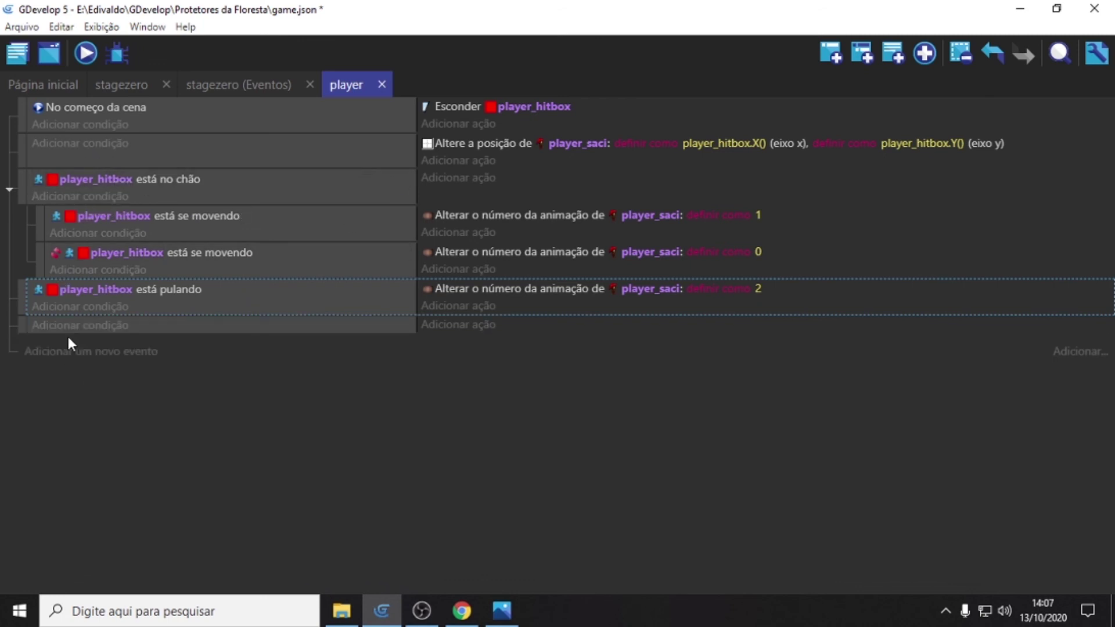
{"action": "left_click", "coordinate": [94, 324]}
{"action": "left_click", "coordinate": [94, 324]}
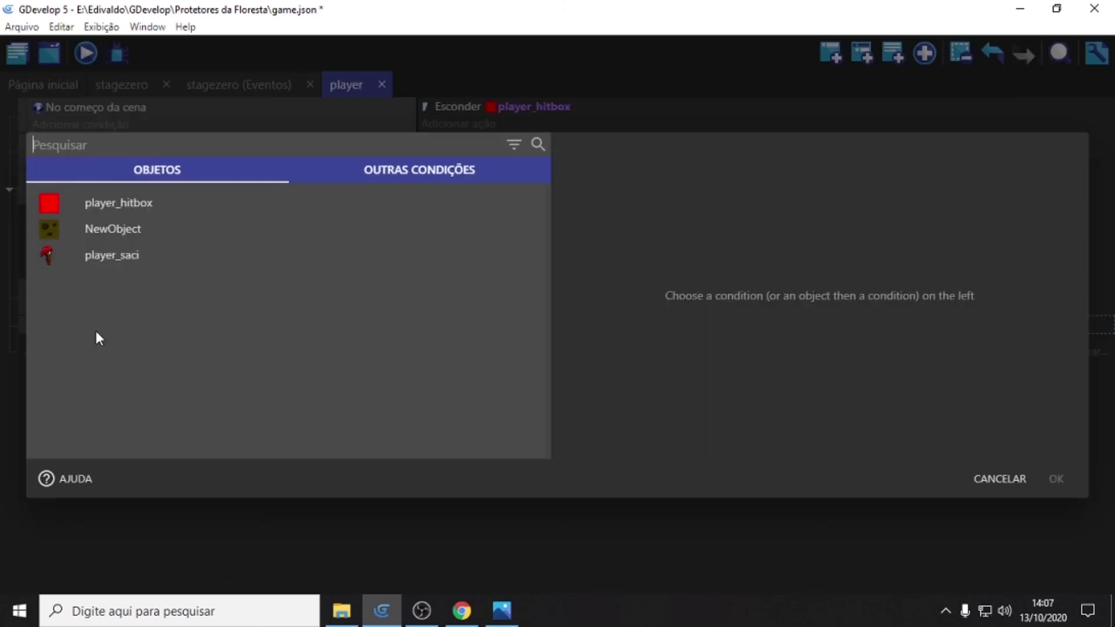
{"action": "left_click", "coordinate": [123, 210]}
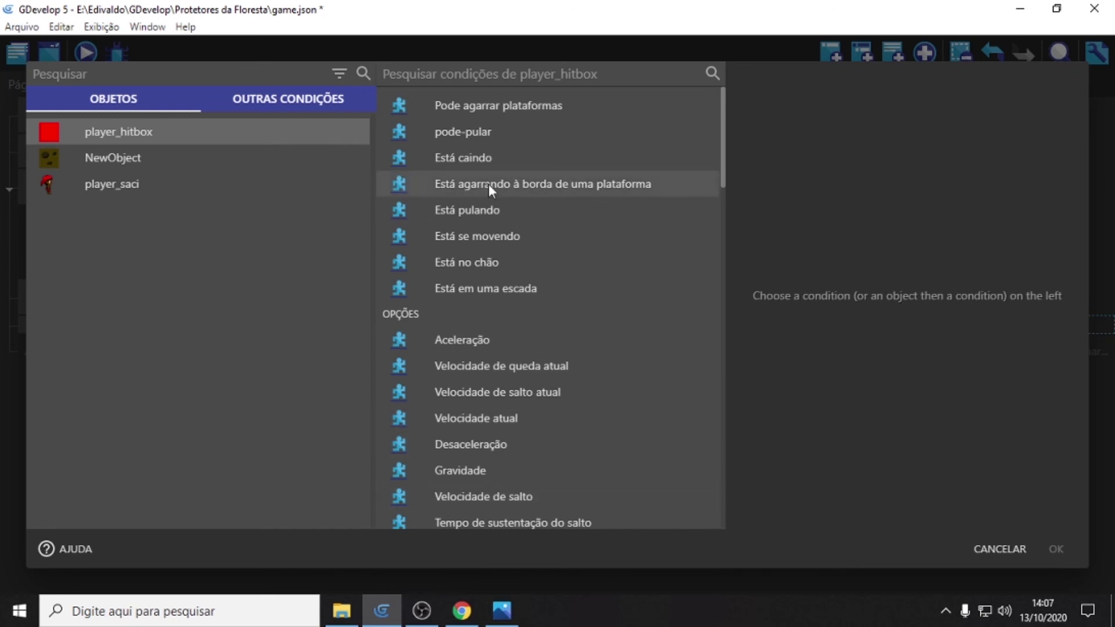
{"action": "scroll", "coordinate": [615, 342], "scroll_direction": "down", "scroll_amount": 2}
{"action": "scroll", "coordinate": [615, 342], "scroll_direction": "down", "scroll_amount": 3}
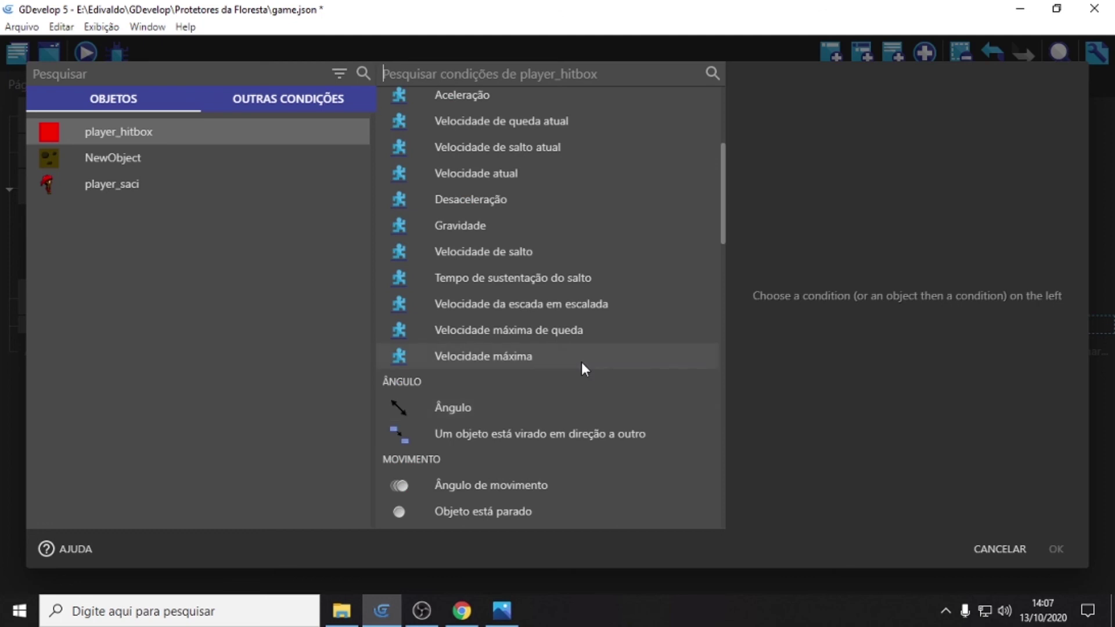
{"action": "scroll", "coordinate": [578, 367], "scroll_direction": "down", "scroll_amount": 3}
{"action": "scroll", "coordinate": [538, 413], "scroll_direction": "up", "scroll_amount": 8}
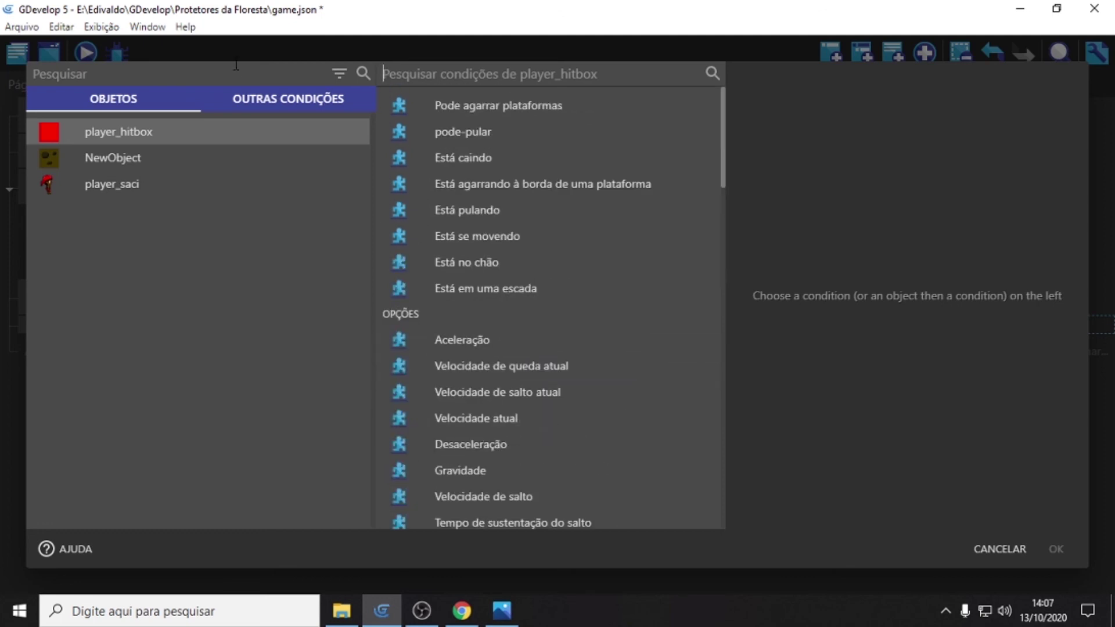
{"action": "left_click", "coordinate": [979, 547]}
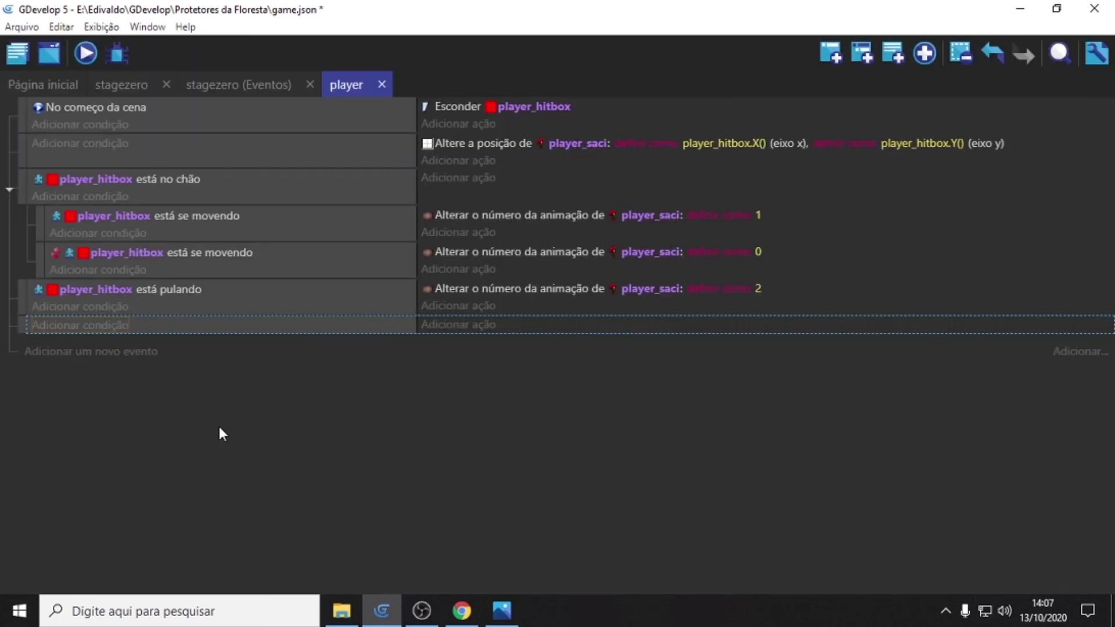
Step: Give the empty last event the keyboard condition "Tecla pressionada" with the key Left
{"action": "left_click", "coordinate": [116, 325]}
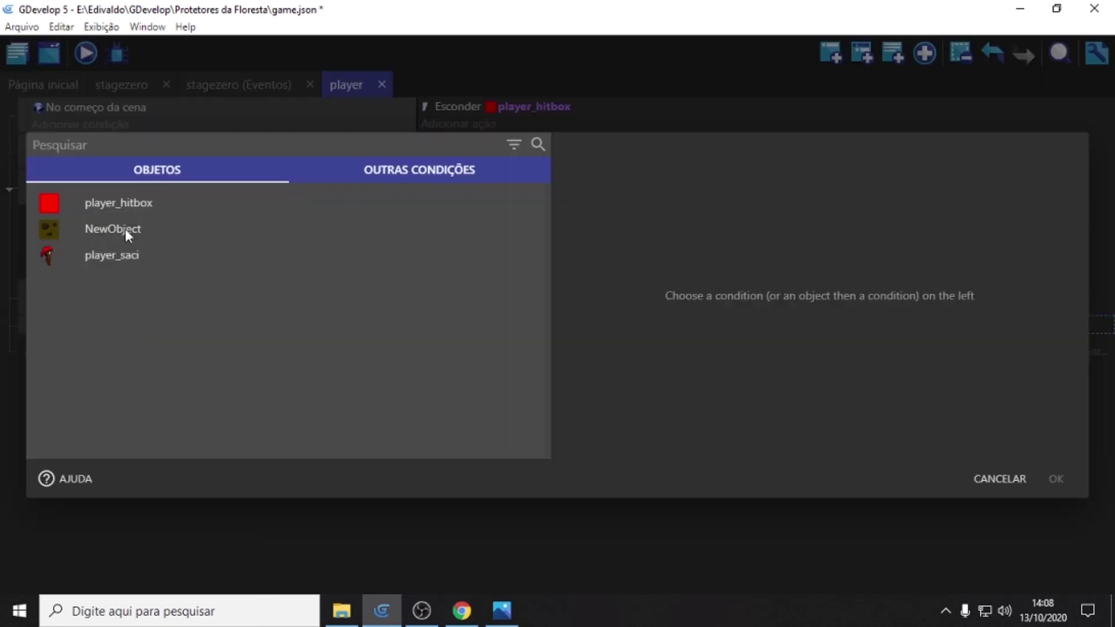
{"action": "left_click", "coordinate": [374, 169]}
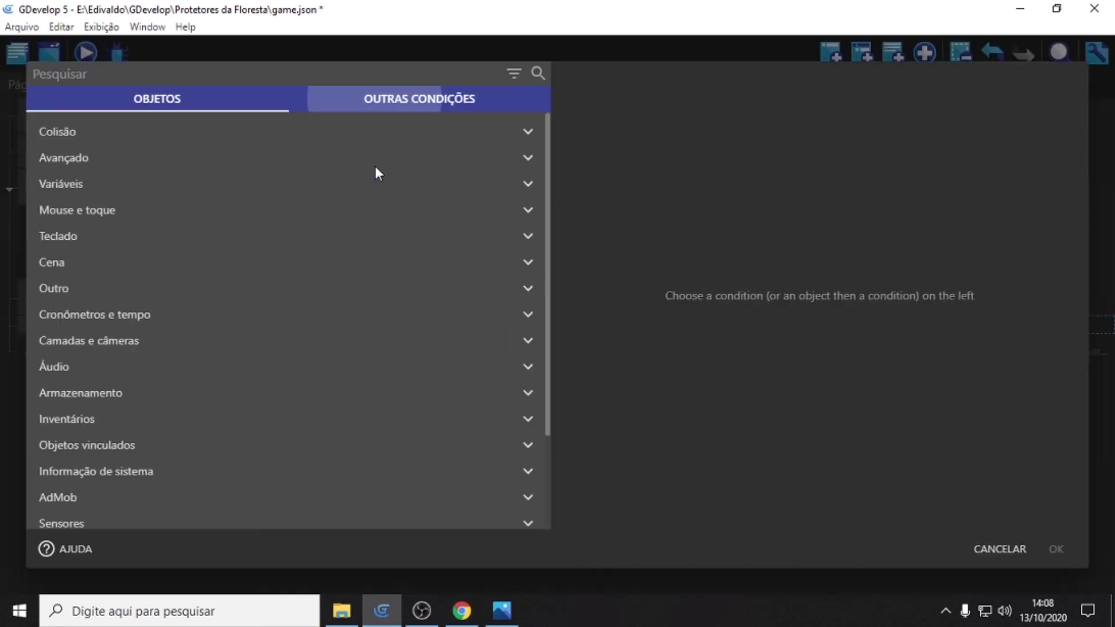
{"action": "left_click", "coordinate": [71, 239]}
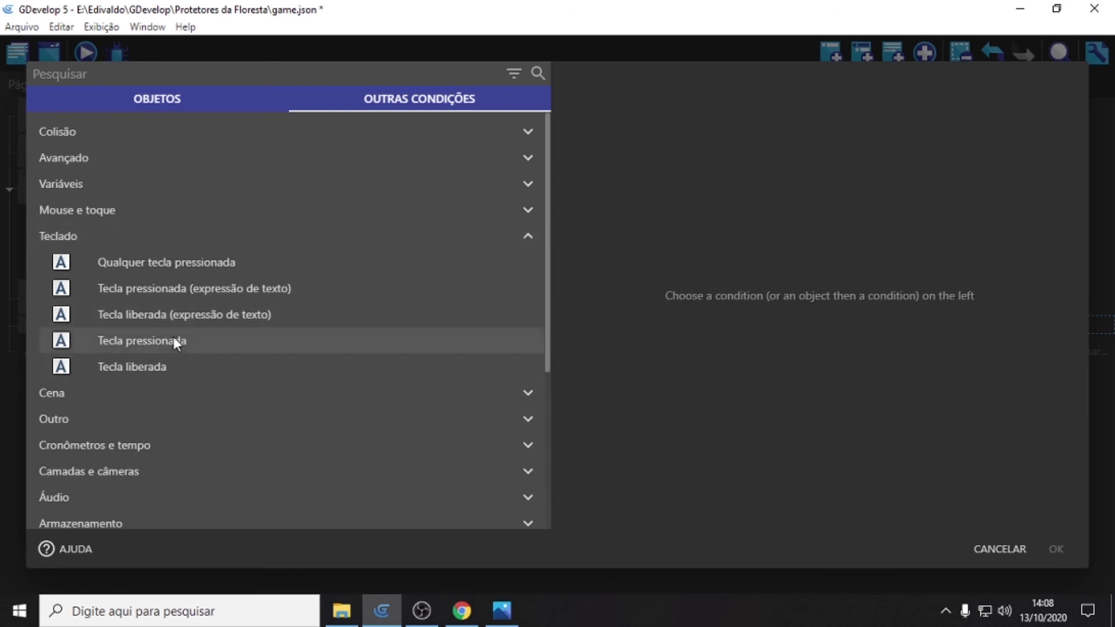
{"action": "left_click", "coordinate": [132, 341]}
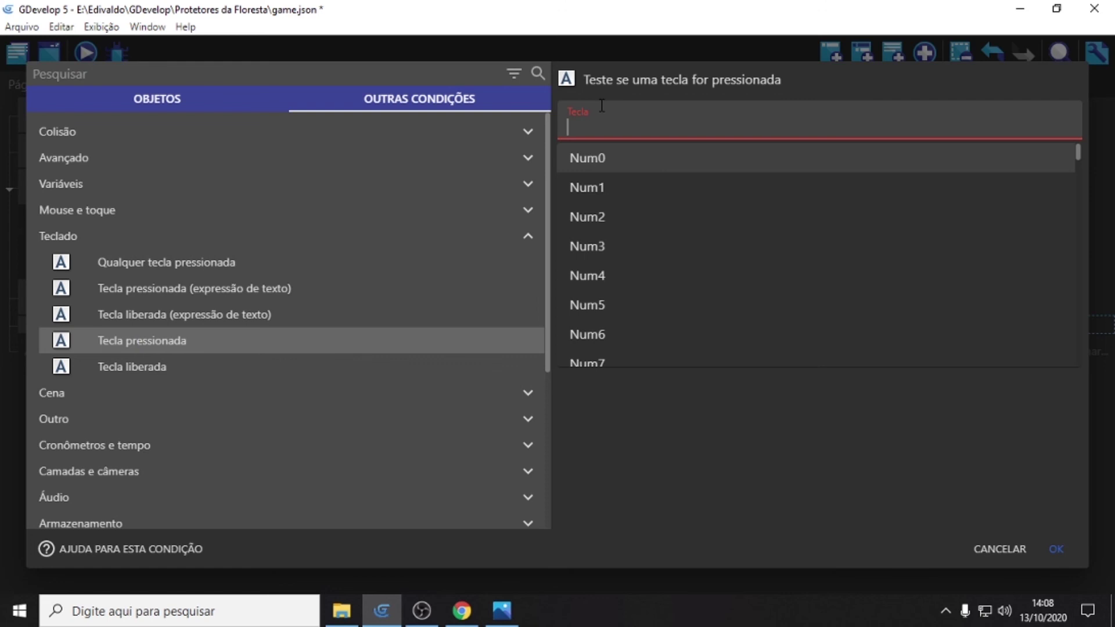
{"action": "type", "text": "le"}
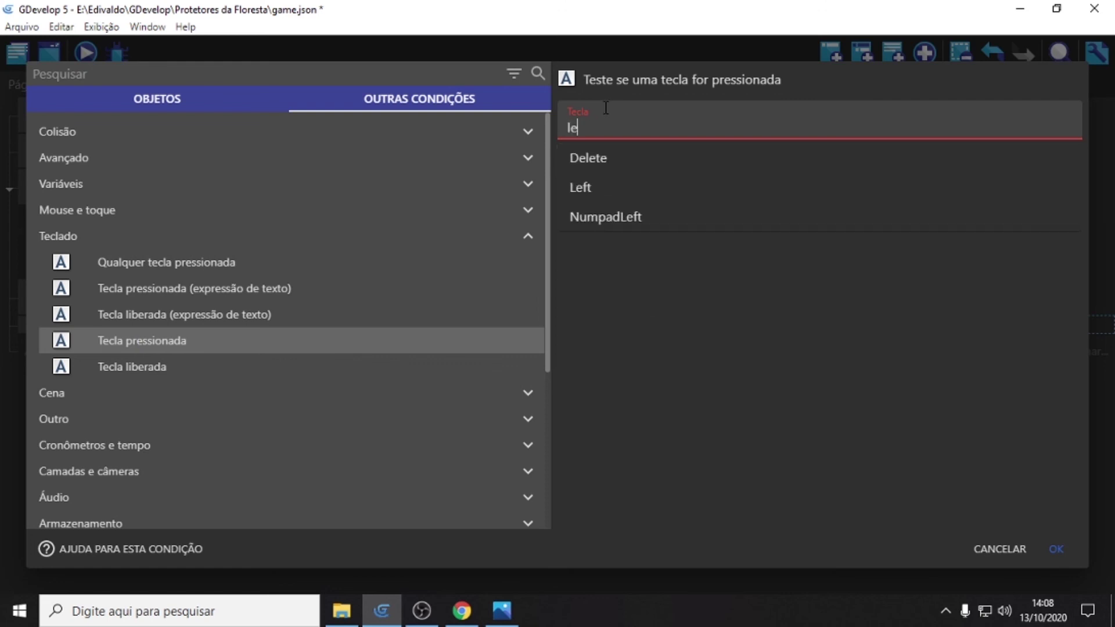
{"action": "left_click", "coordinate": [600, 184]}
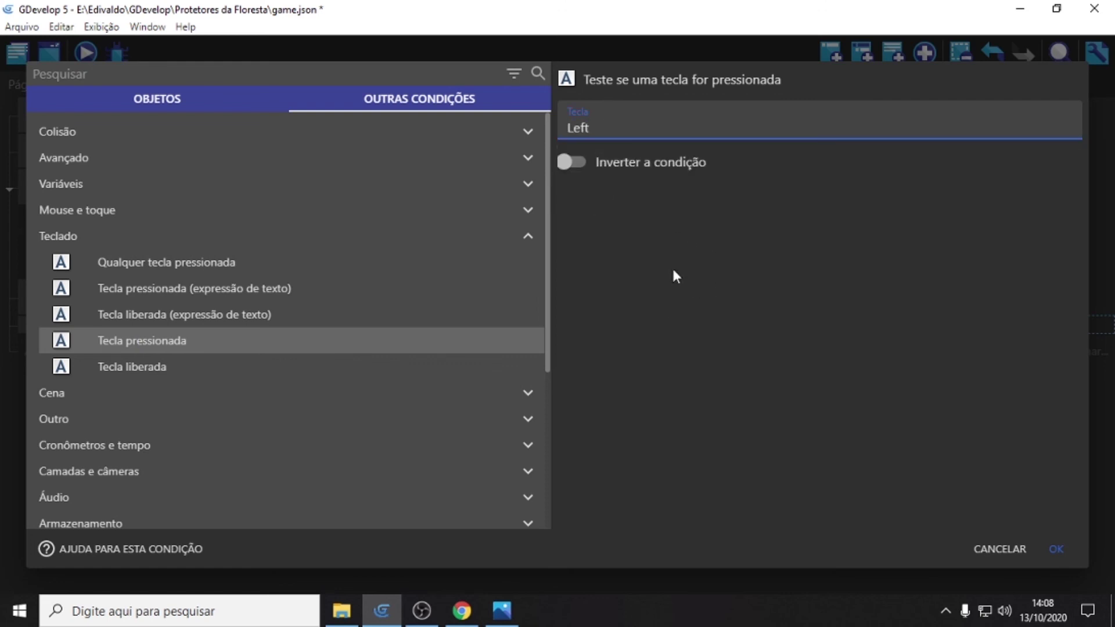
{"action": "left_click", "coordinate": [1057, 549]}
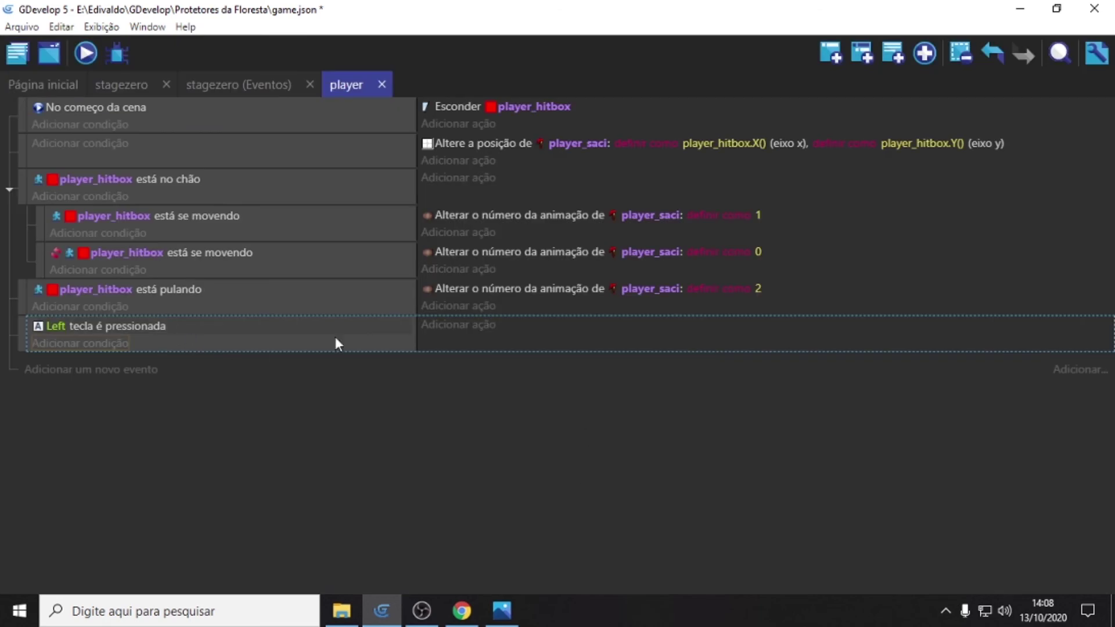
Step: Add the action "Inverter o objeto horizontalmente" for player_saci to the Left key event, with the inversion set to "Sim"
{"action": "left_click", "coordinate": [472, 327]}
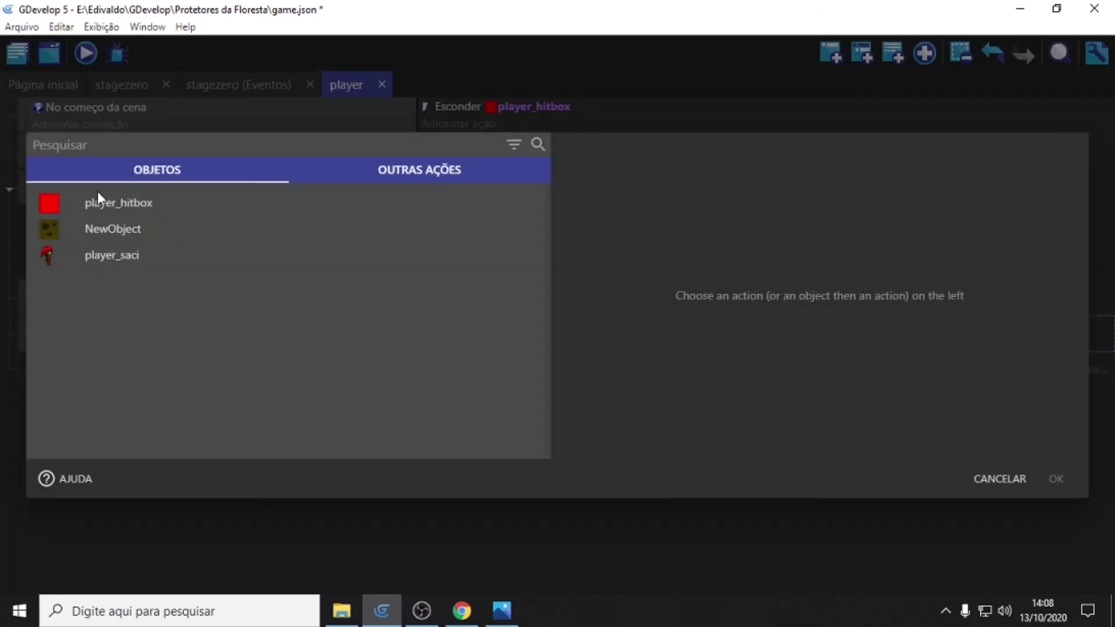
{"action": "left_click", "coordinate": [124, 255]}
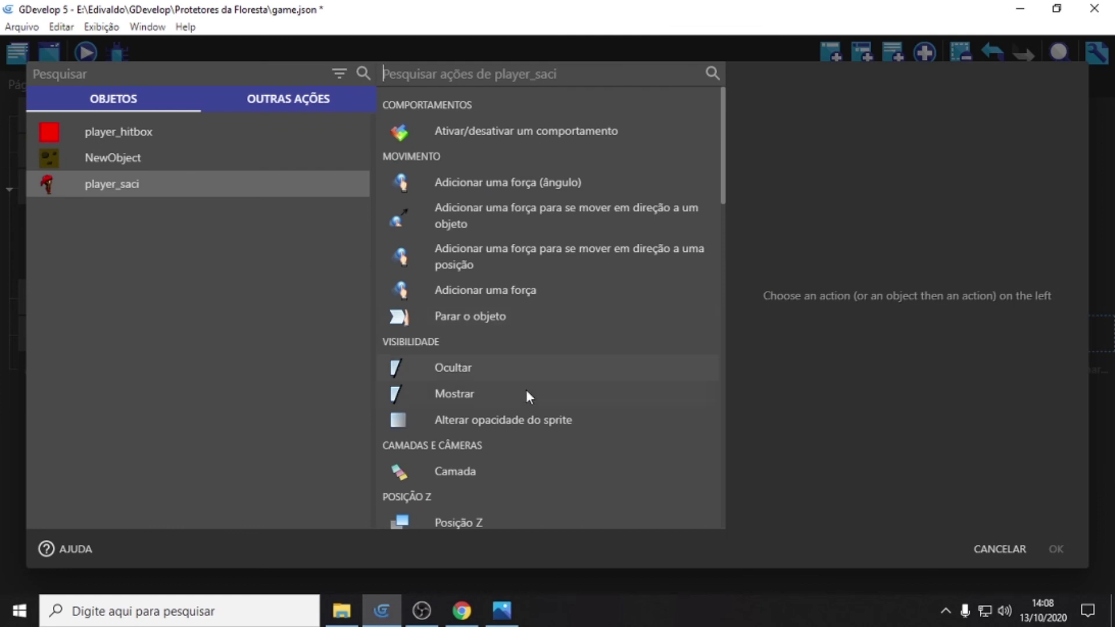
{"action": "scroll", "coordinate": [525, 364], "scroll_direction": "down", "scroll_amount": 5}
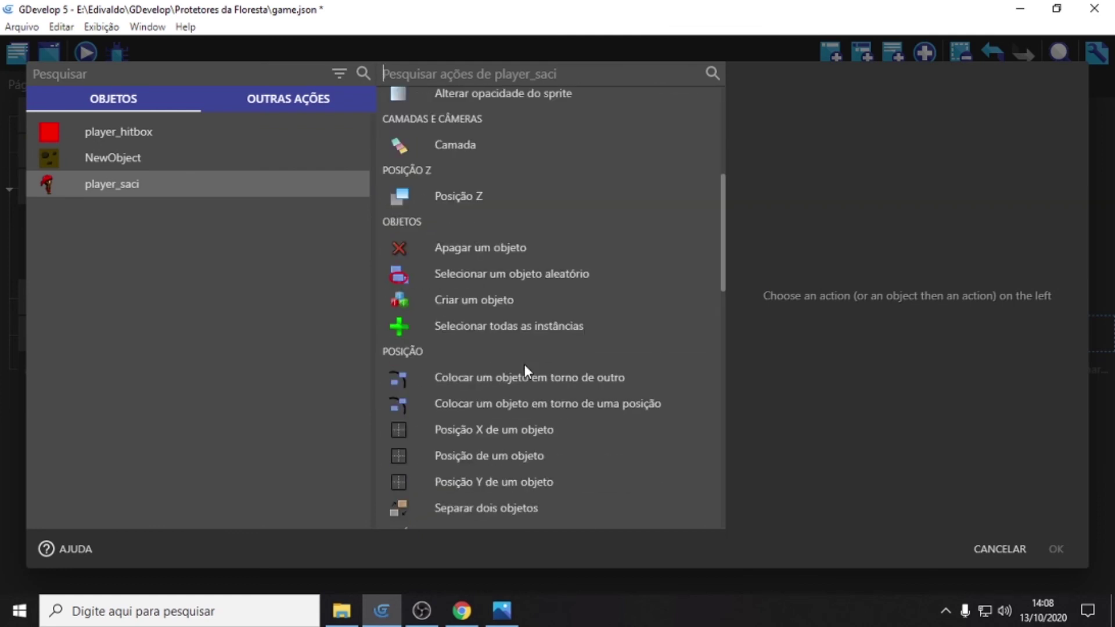
{"action": "scroll", "coordinate": [524, 364], "scroll_direction": "down", "scroll_amount": 12}
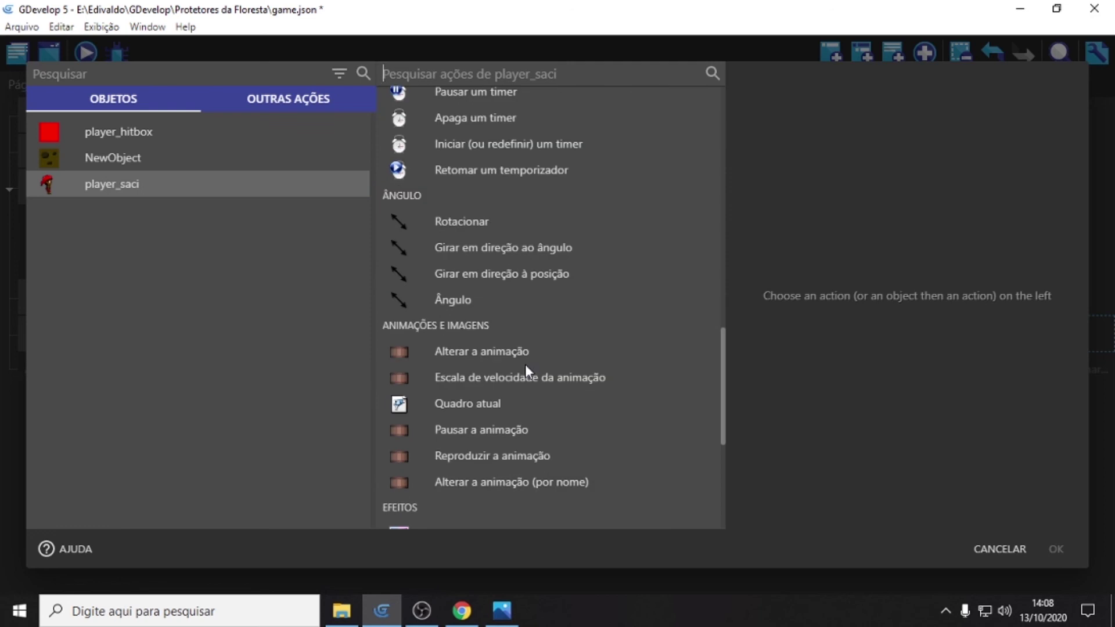
{"action": "scroll", "coordinate": [525, 364], "scroll_direction": "down", "scroll_amount": 2}
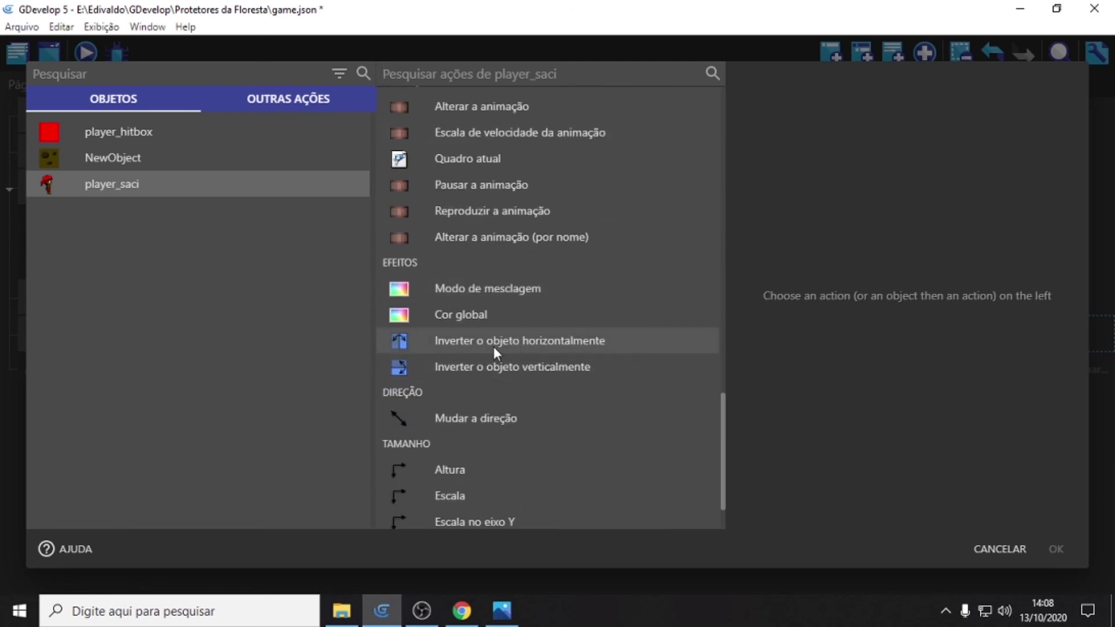
{"action": "left_click", "coordinate": [473, 340]}
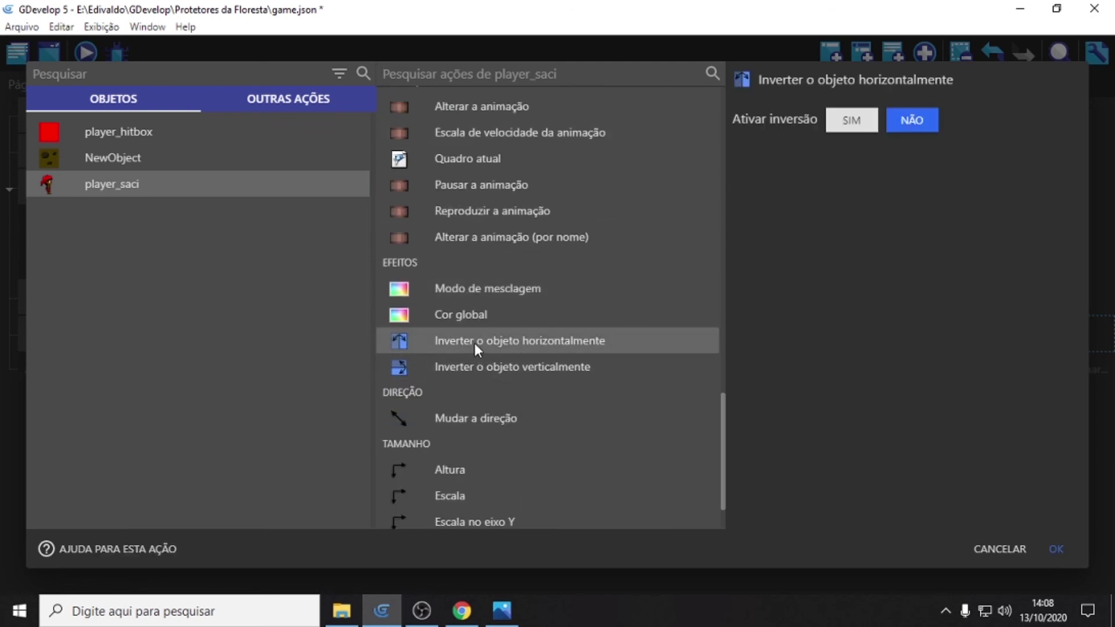
{"action": "left_click", "coordinate": [858, 123]}
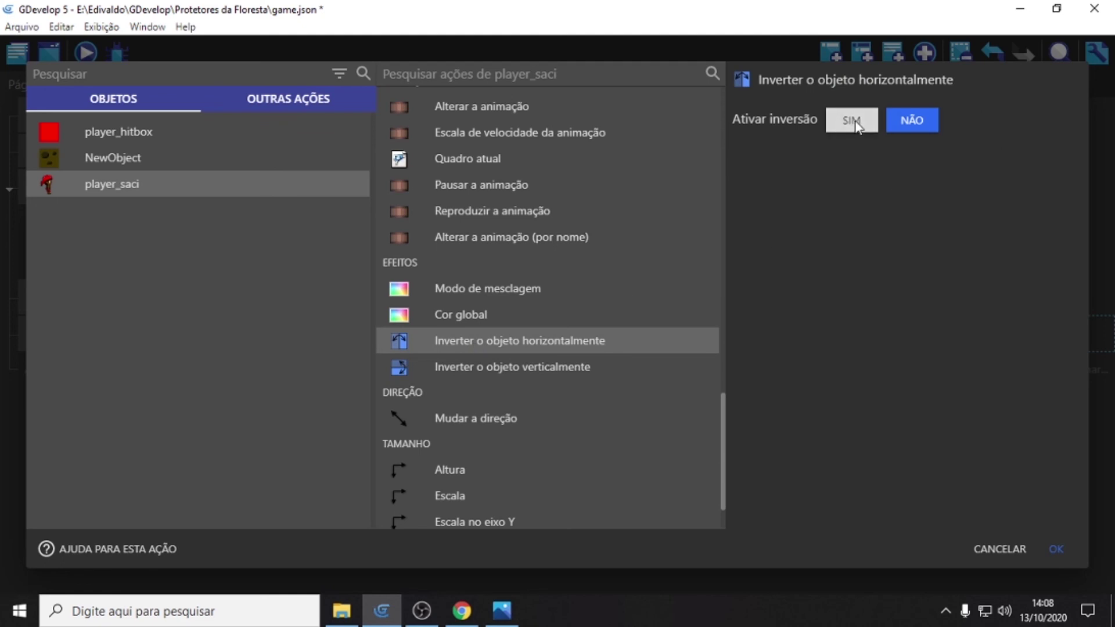
{"action": "left_click", "coordinate": [1057, 549]}
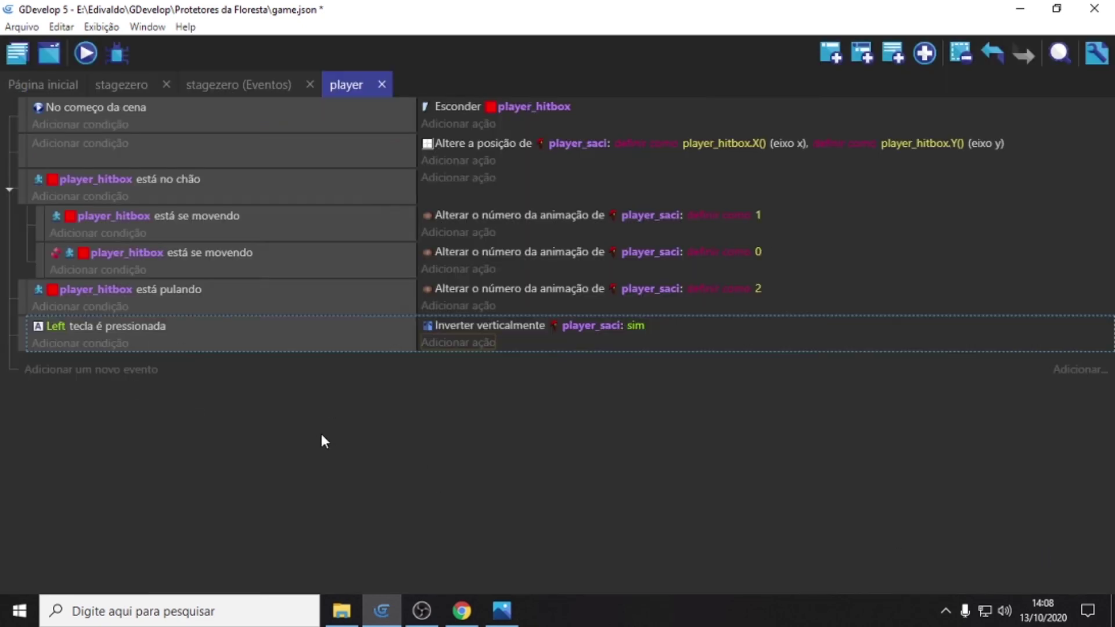
Step: Add a new event below the Left key event with the keyboard condition "Tecla pressionada" and the key Right
{"action": "left_click", "coordinate": [89, 371]}
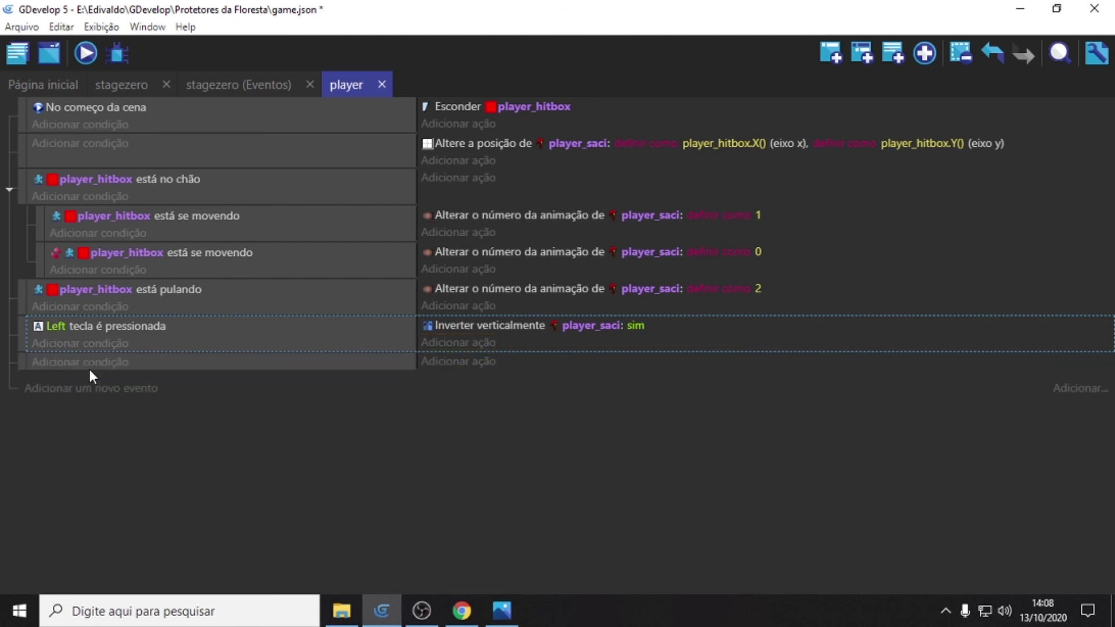
{"action": "left_click", "coordinate": [85, 358]}
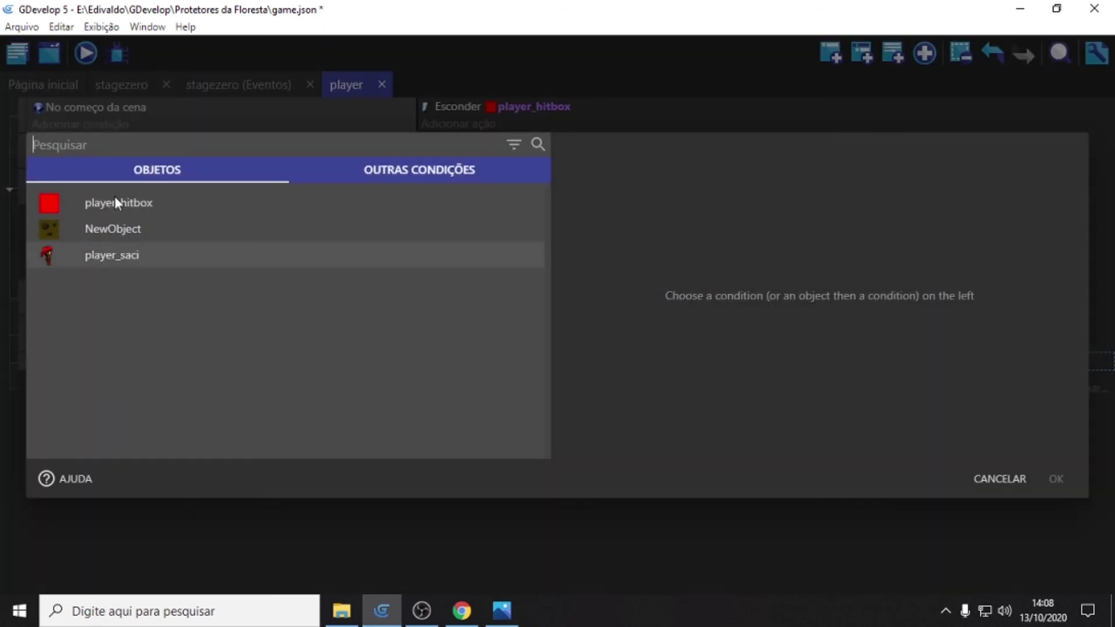
{"action": "left_click", "coordinate": [394, 172]}
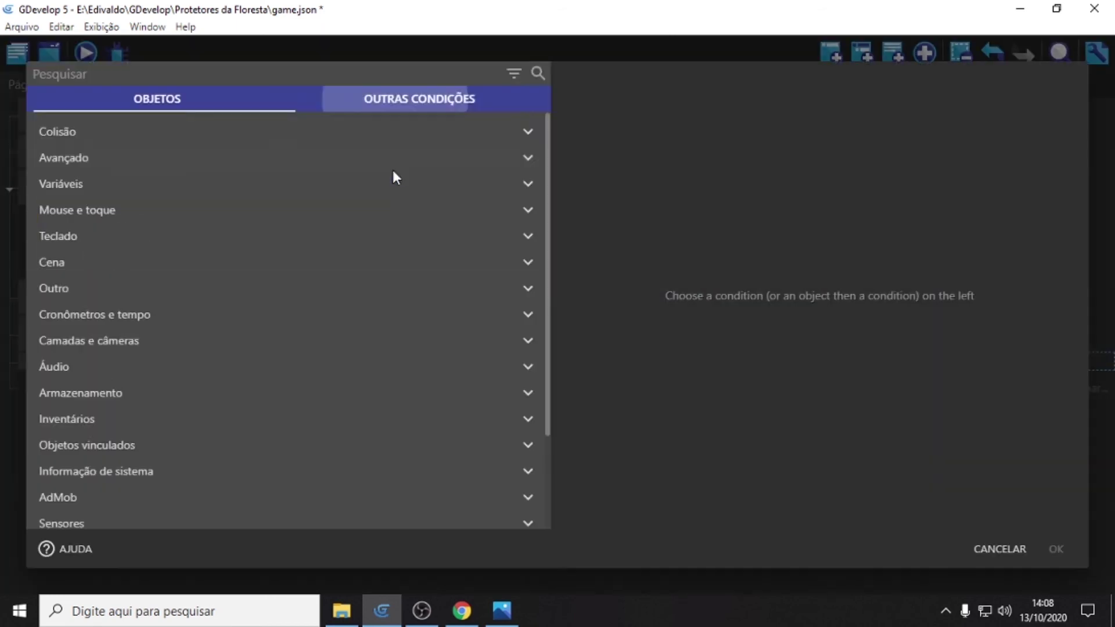
{"action": "left_click", "coordinate": [60, 236]}
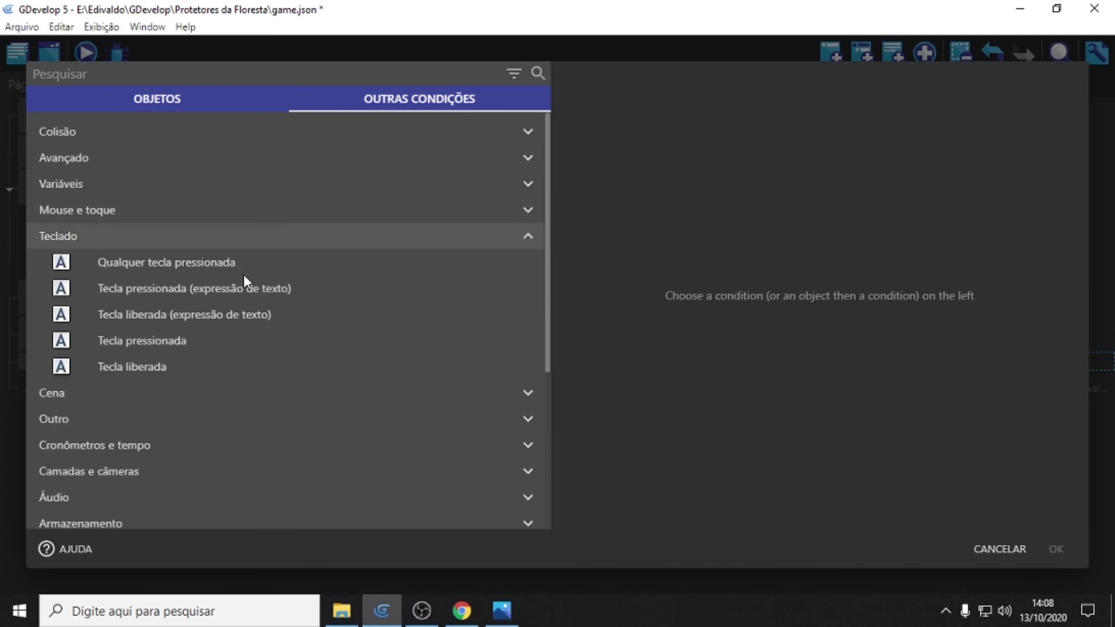
{"action": "left_click", "coordinate": [148, 345]}
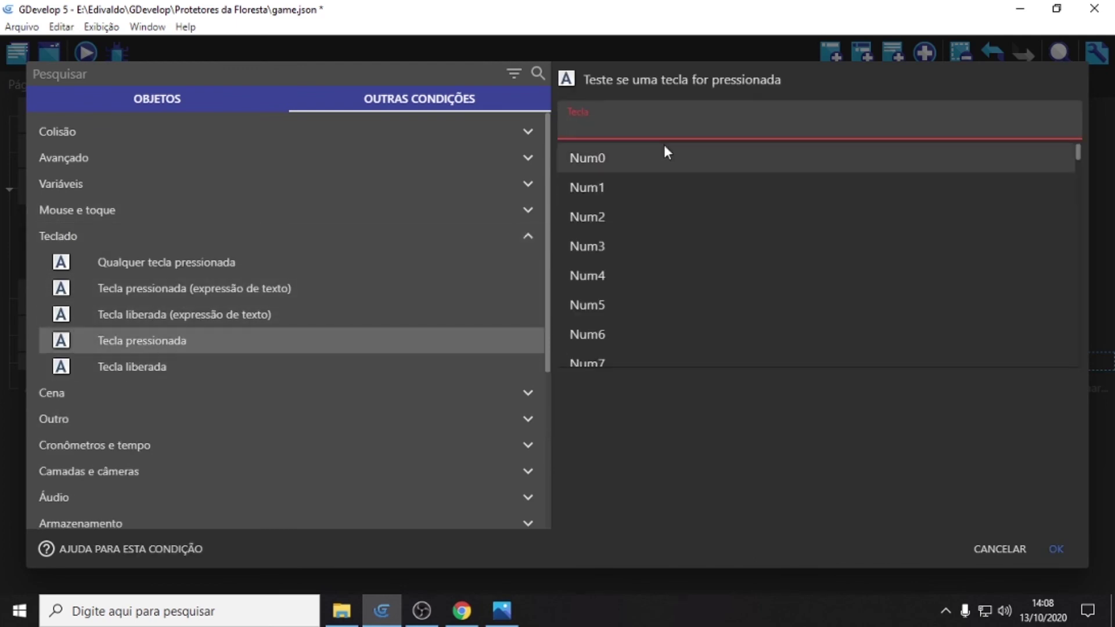
{"action": "type", "text": "ri"}
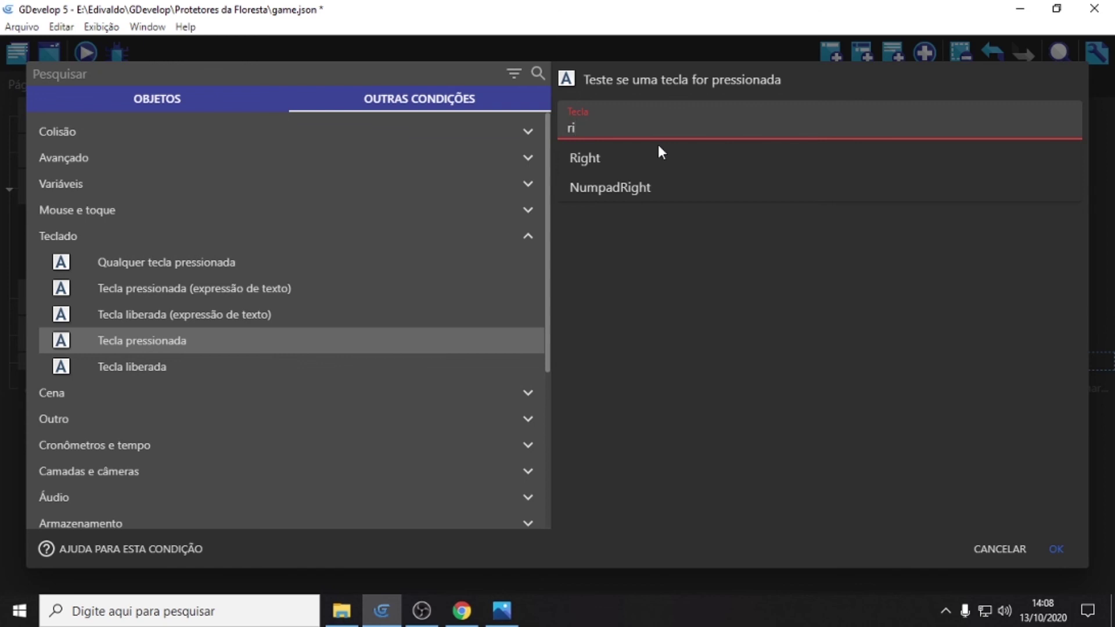
{"action": "left_click", "coordinate": [589, 158]}
{"action": "left_click", "coordinate": [1055, 549]}
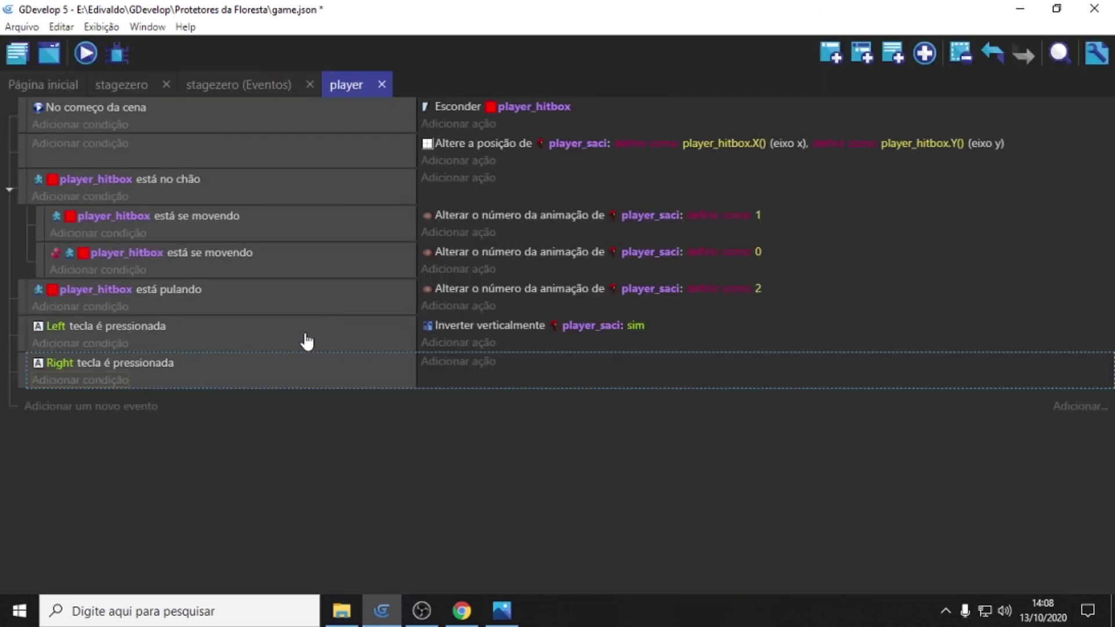
Step: Add the action "Inverter o objeto horizontalmente" for player_saci to the Right key event, with the inversion set to "Não"
{"action": "left_click", "coordinate": [462, 363]}
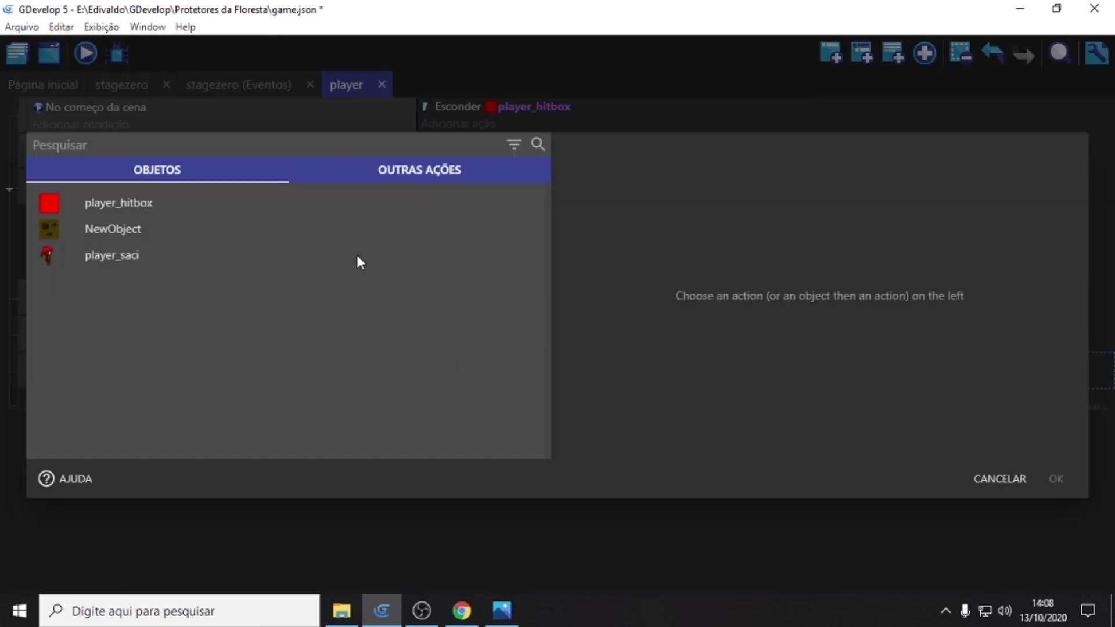
{"action": "left_click", "coordinate": [114, 261]}
{"action": "scroll", "coordinate": [557, 390], "scroll_direction": "down", "scroll_amount": 3}
{"action": "scroll", "coordinate": [553, 392], "scroll_direction": "down", "scroll_amount": 10}
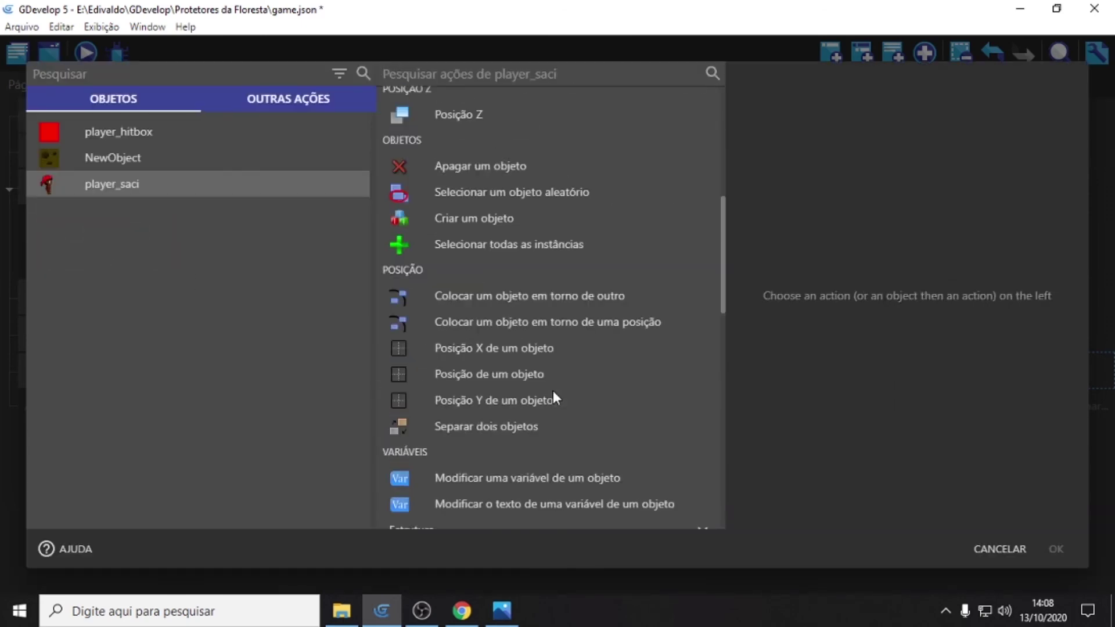
{"action": "scroll", "coordinate": [553, 390], "scroll_direction": "down", "scroll_amount": 3}
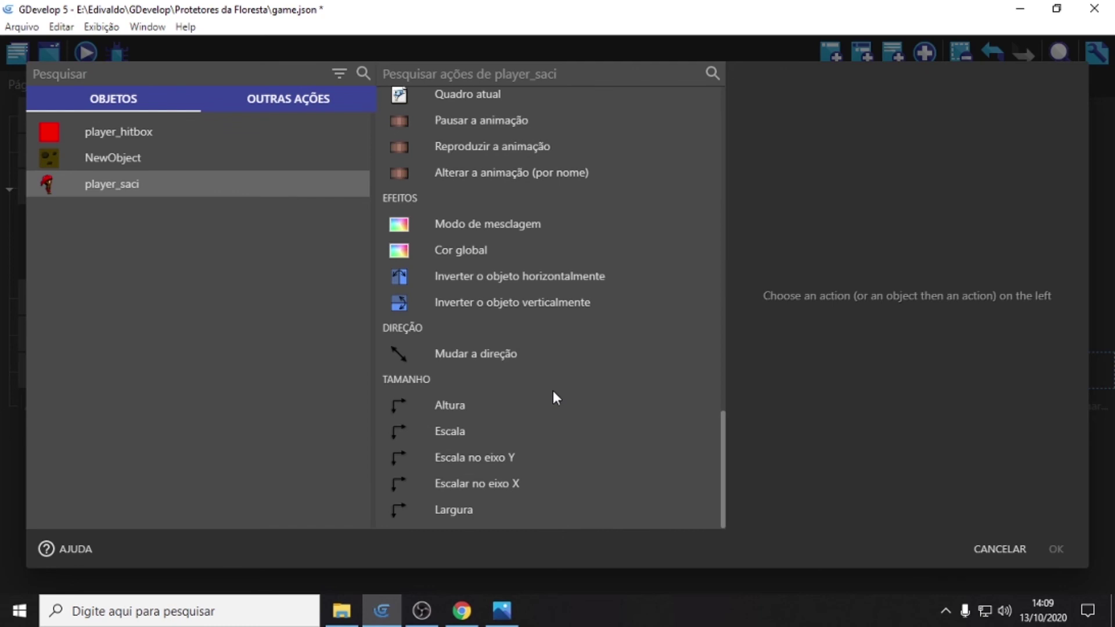
{"action": "scroll", "coordinate": [529, 381], "scroll_direction": "up", "scroll_amount": 2}
{"action": "left_click", "coordinate": [504, 359]}
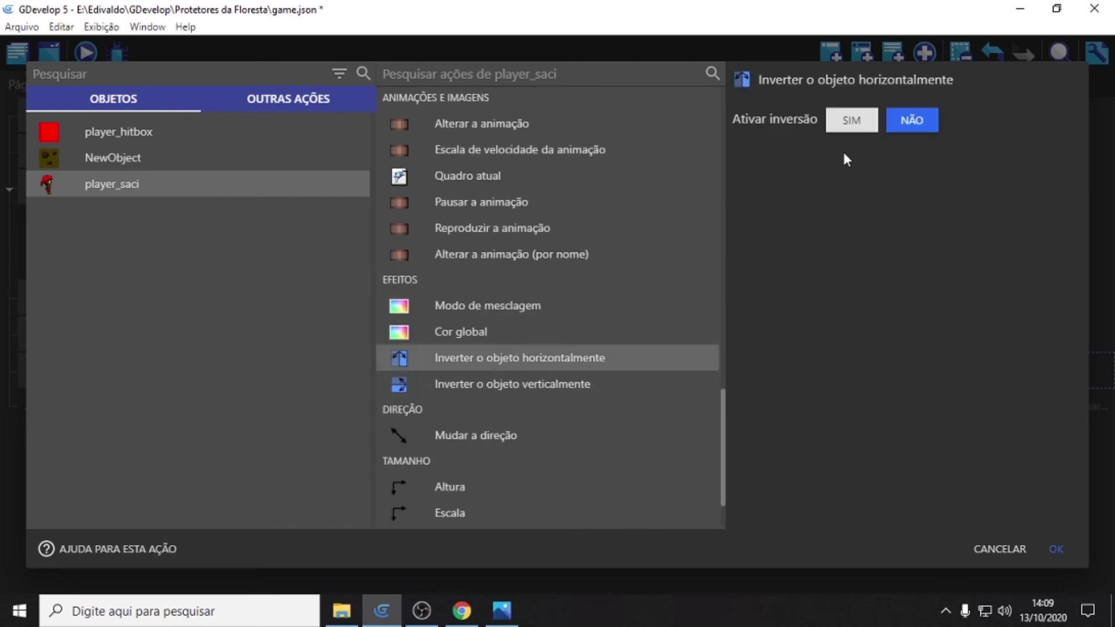
{"action": "left_click", "coordinate": [1057, 550]}
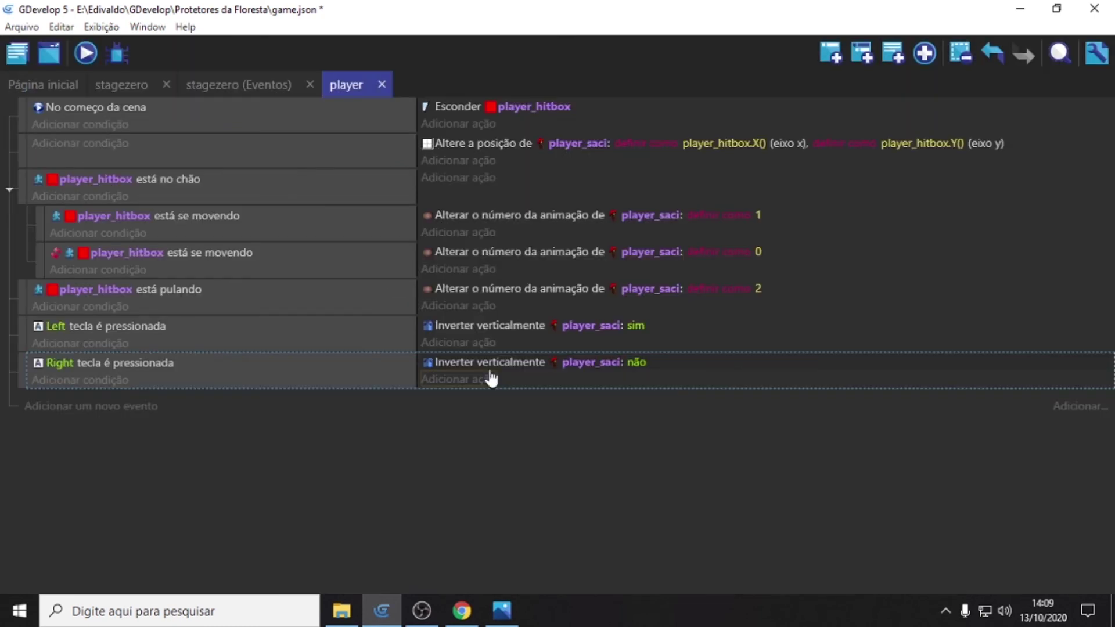
Step: Preview the game, test the character's horizontal flip by walking right and left and jumping, and close the preview
{"action": "left_click", "coordinate": [86, 53]}
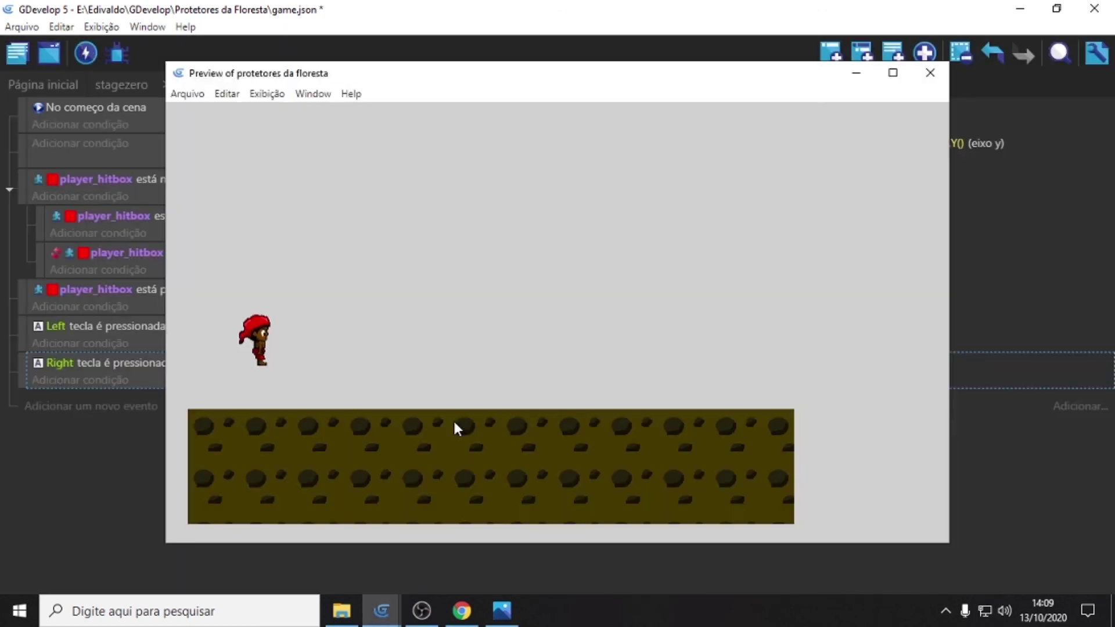
{"action": "key", "text": "Right"}
{"action": "key", "text": "Left"}
{"action": "key", "text": "Right"}
{"action": "key", "text": "Left"}
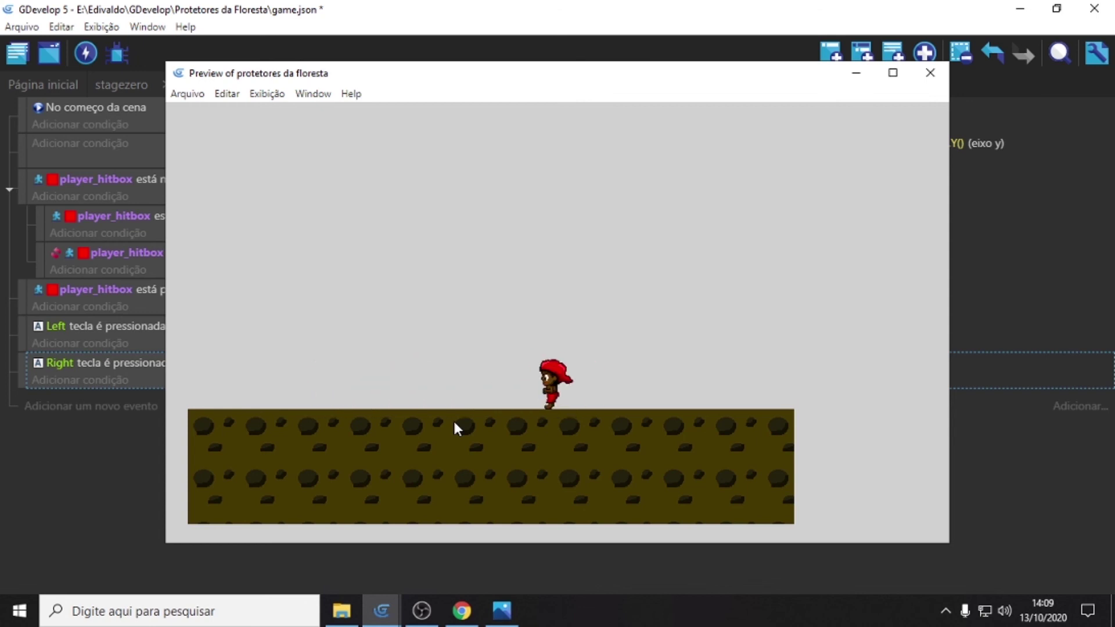
{"action": "key", "text": "space"}
{"action": "key", "text": "Right"}
{"action": "key", "text": "Left"}
{"action": "key", "text": "space"}
{"action": "key", "text": "Right"}
{"action": "key", "text": "space"}
{"action": "key", "text": "Left"}
{"action": "key", "text": "Right"}
{"action": "key", "text": "Left"}
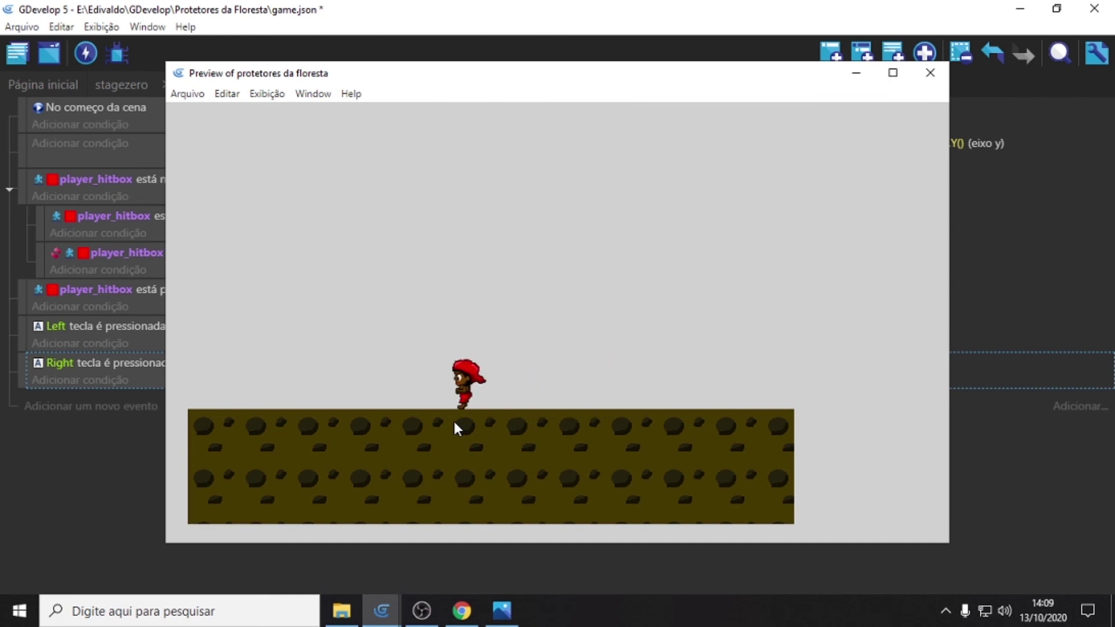
{"action": "key", "text": "Right"}
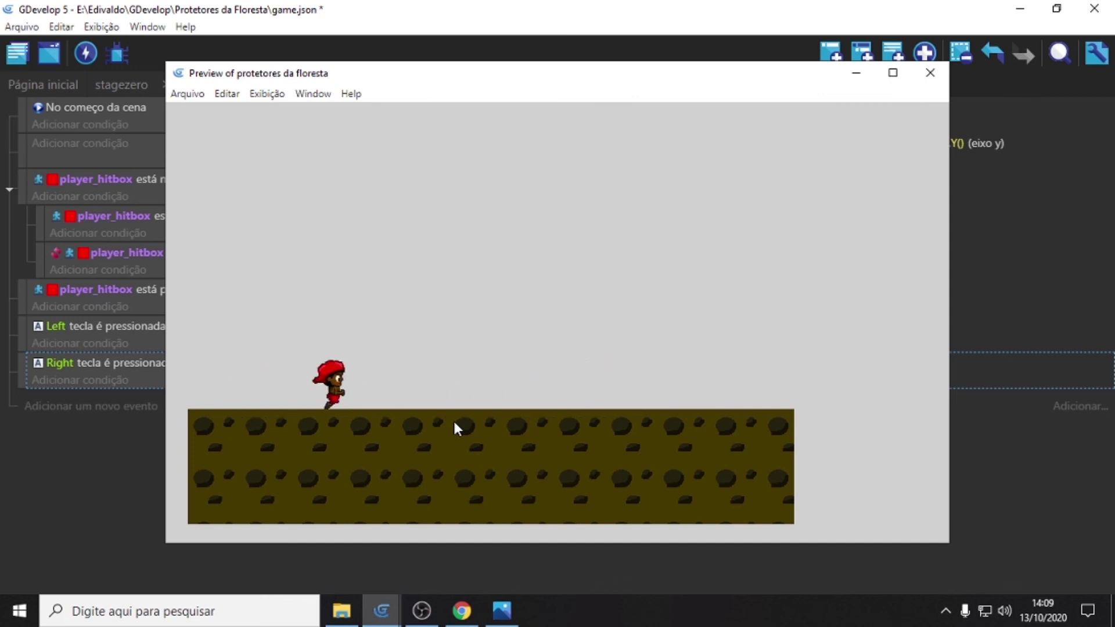
{"action": "key", "text": "Left"}
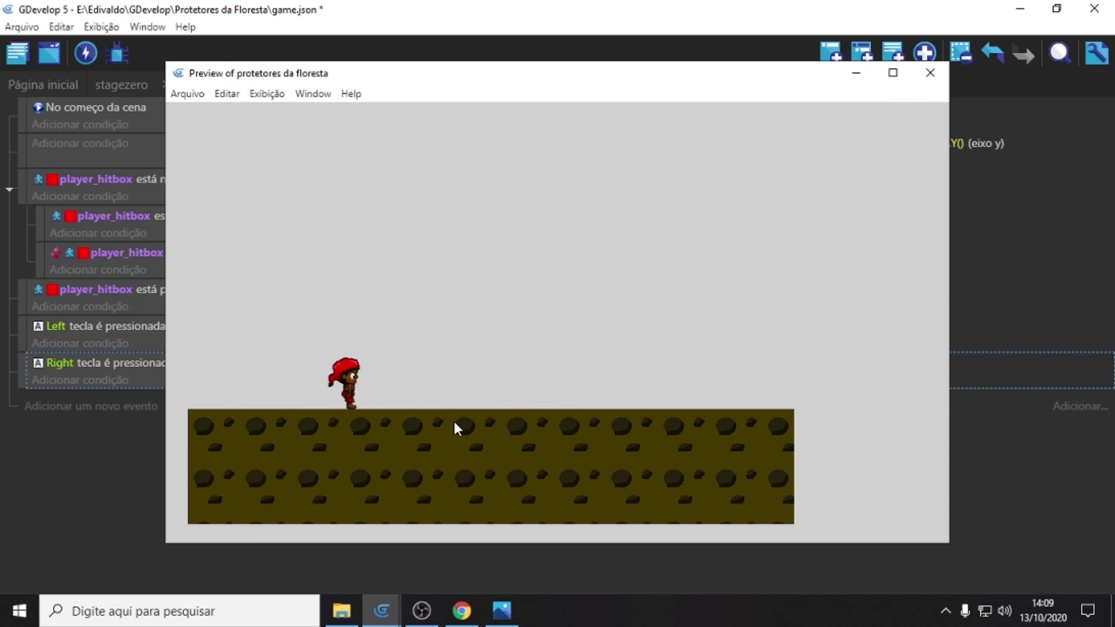
{"action": "key", "text": "Right"}
{"action": "key", "text": "Right"}
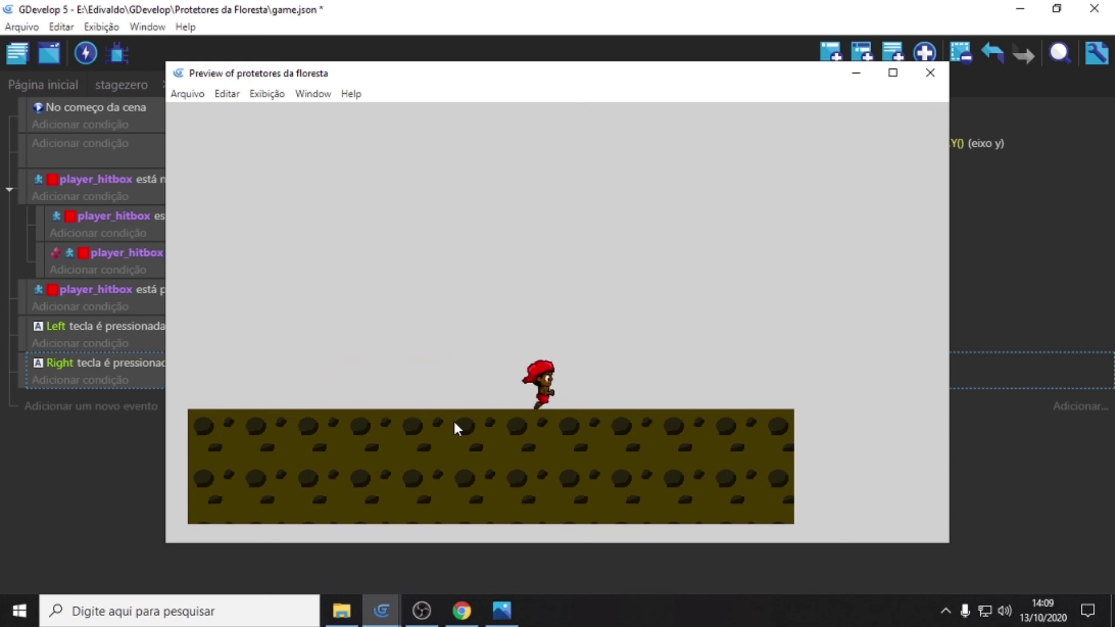
{"action": "key", "text": "space"}
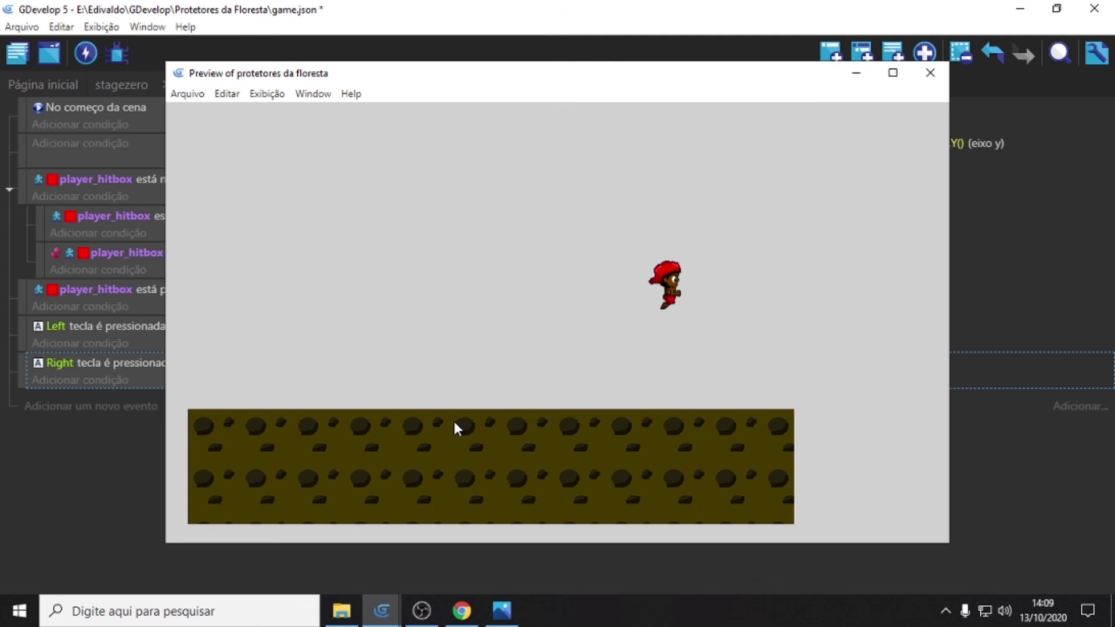
{"action": "key", "text": "space"}
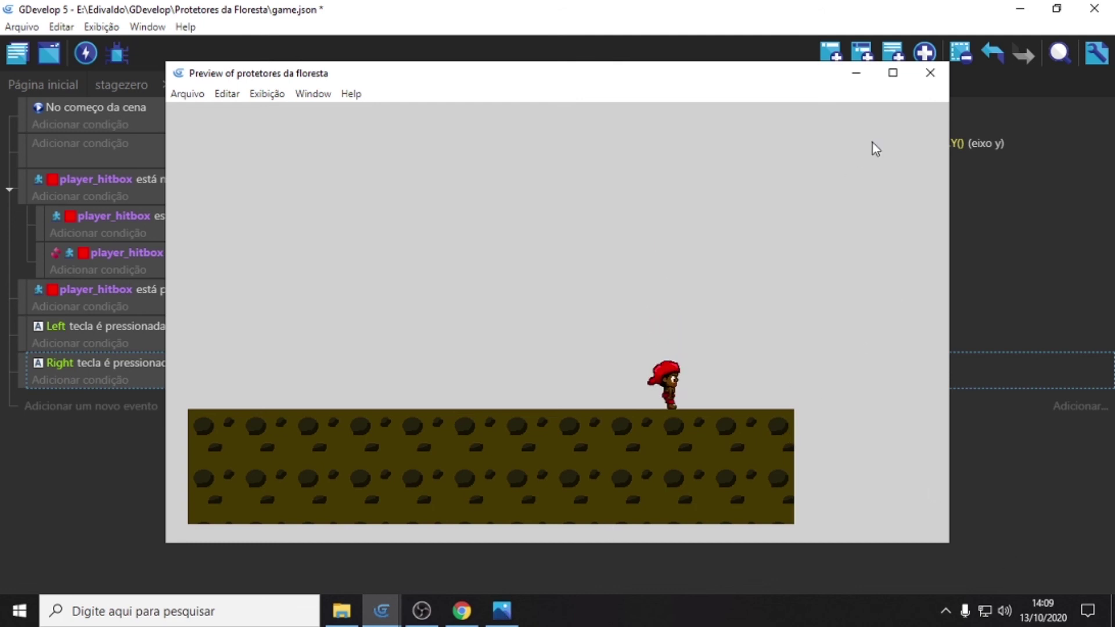
{"action": "left_click", "coordinate": [931, 80]}
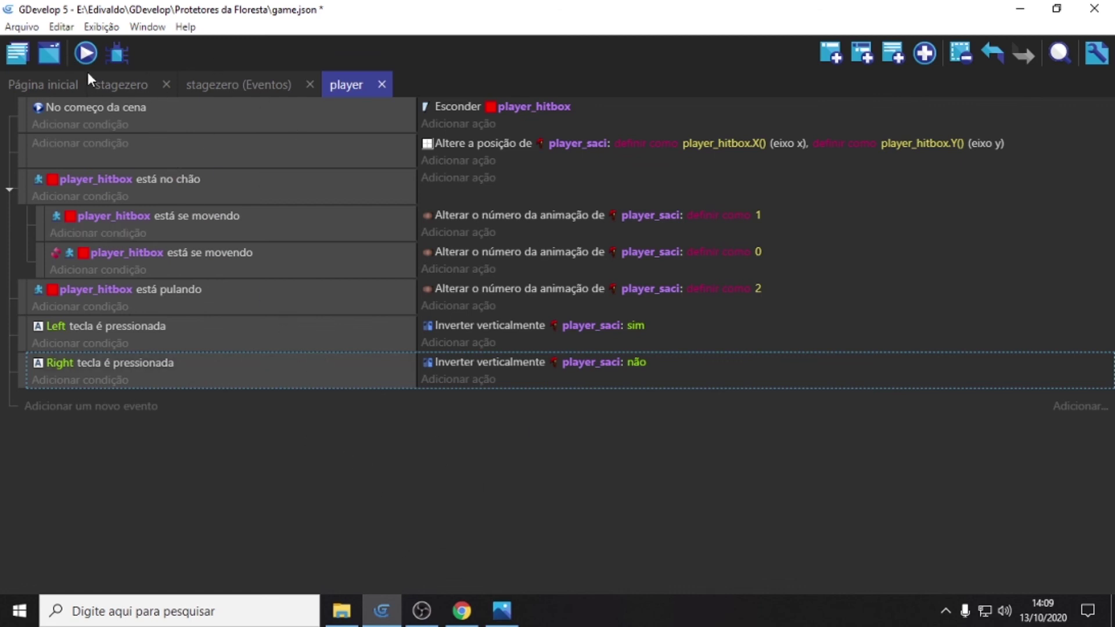
Step: Return to the stagezero scene editor and save the project
{"action": "left_click", "coordinate": [46, 82]}
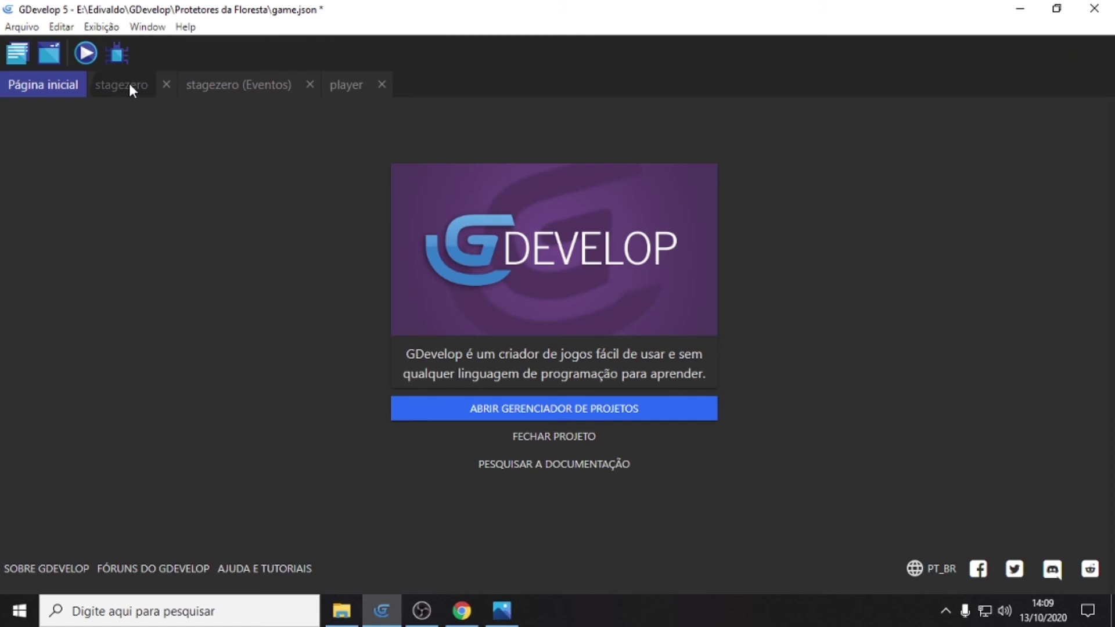
{"action": "left_click", "coordinate": [129, 82]}
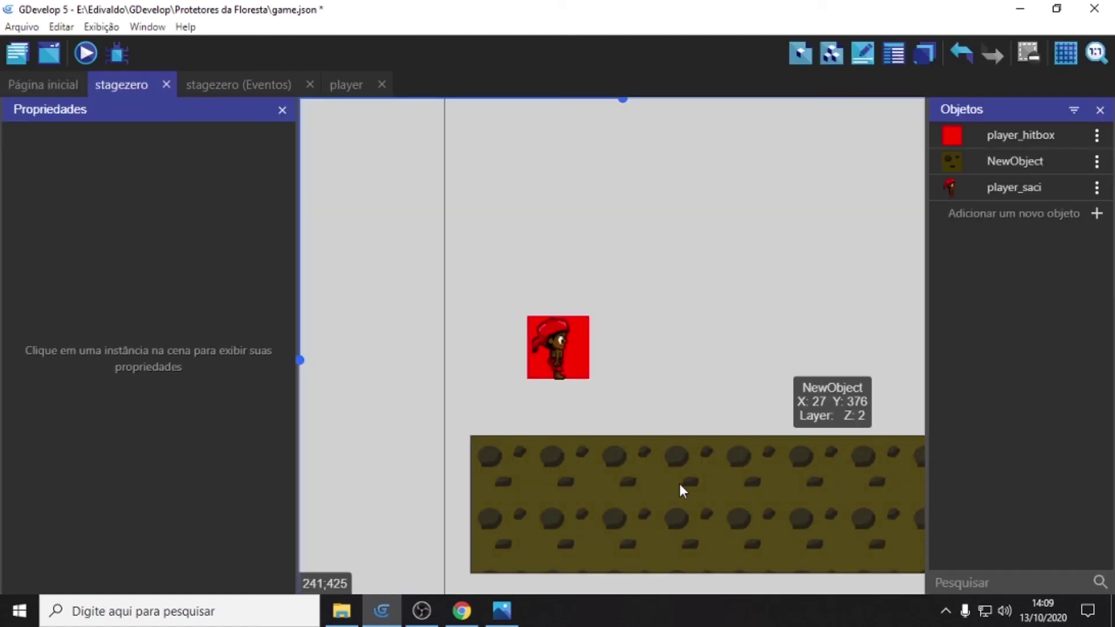
{"action": "left_click", "coordinate": [654, 450]}
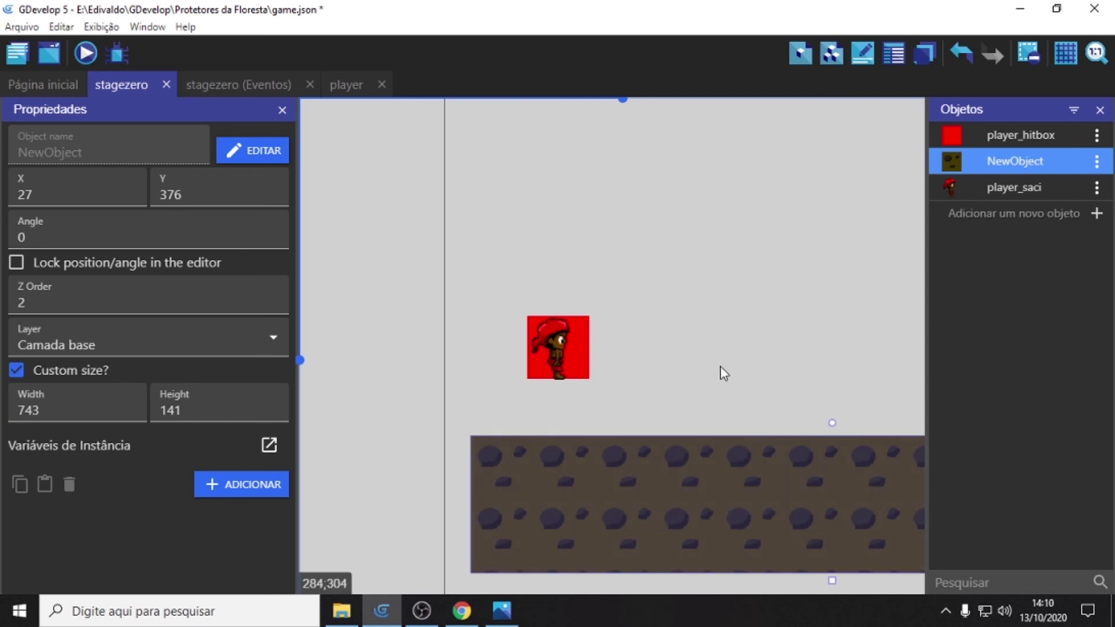
{"action": "left_click", "coordinate": [767, 371]}
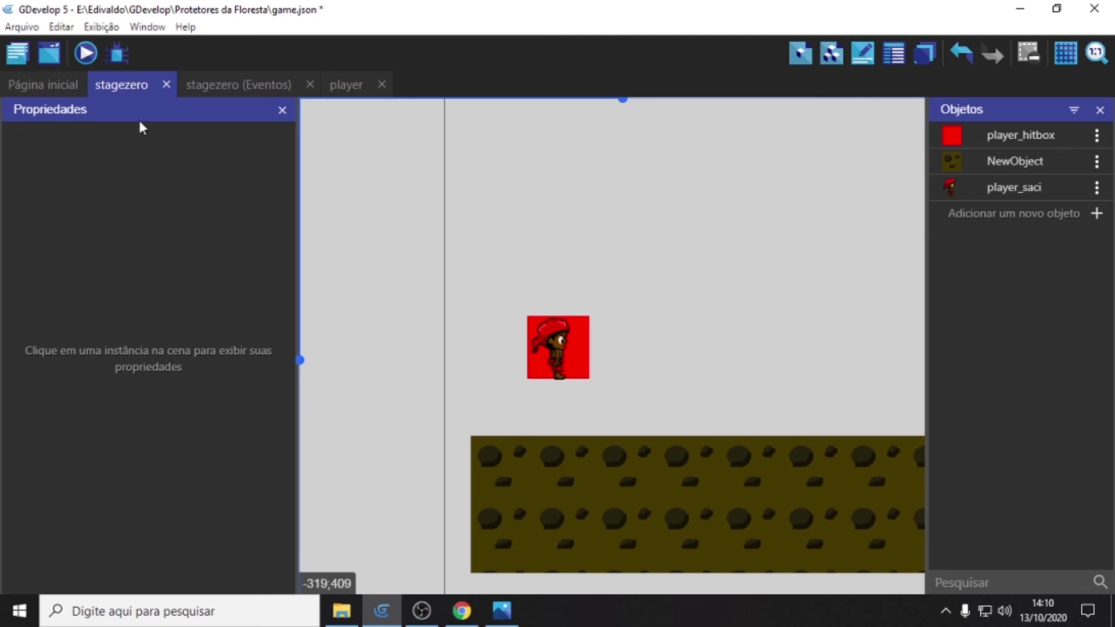
{"action": "left_click", "coordinate": [14, 35]}
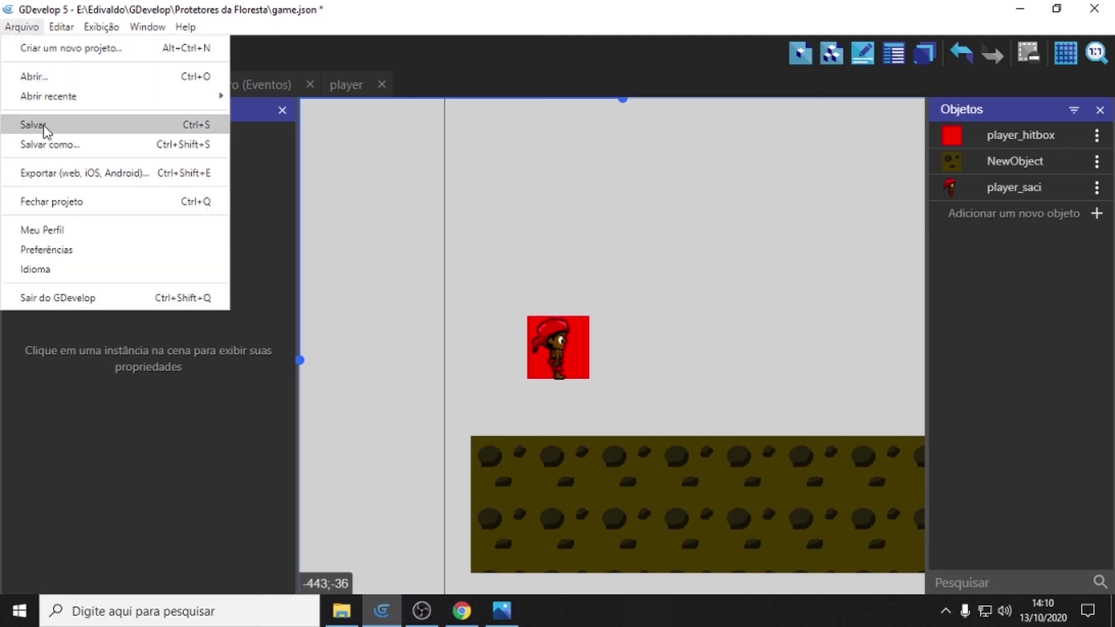
{"action": "left_click", "coordinate": [24, 123]}
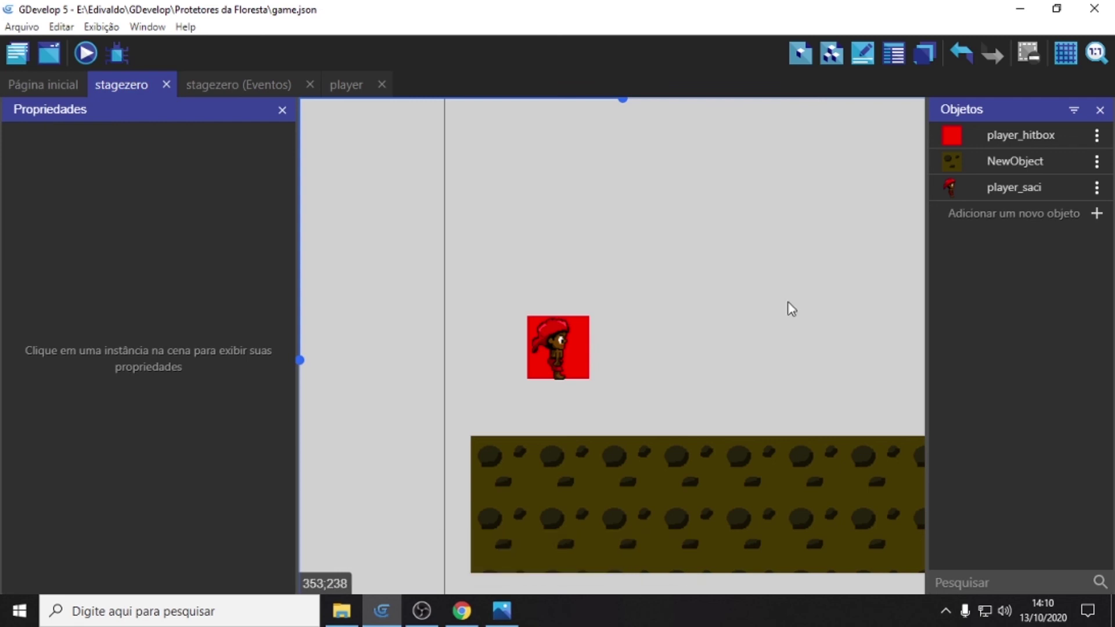